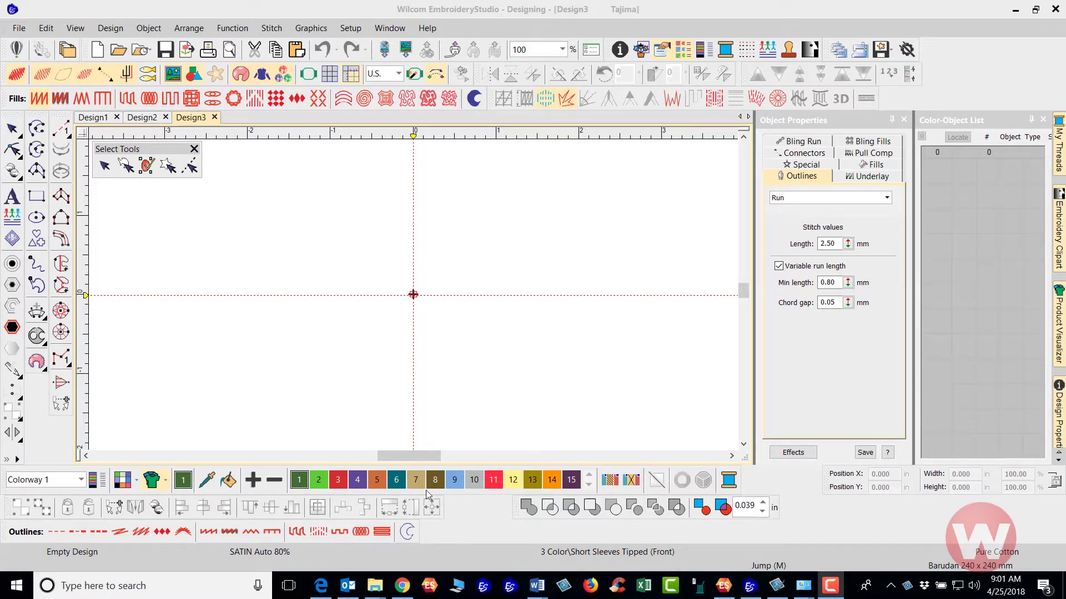
# Switch to the Wilcom America knowledge base in Chrome and open the article on the Sentinel Run-time environment (H0033) error.
pyautogui.moveTo(405, 590)
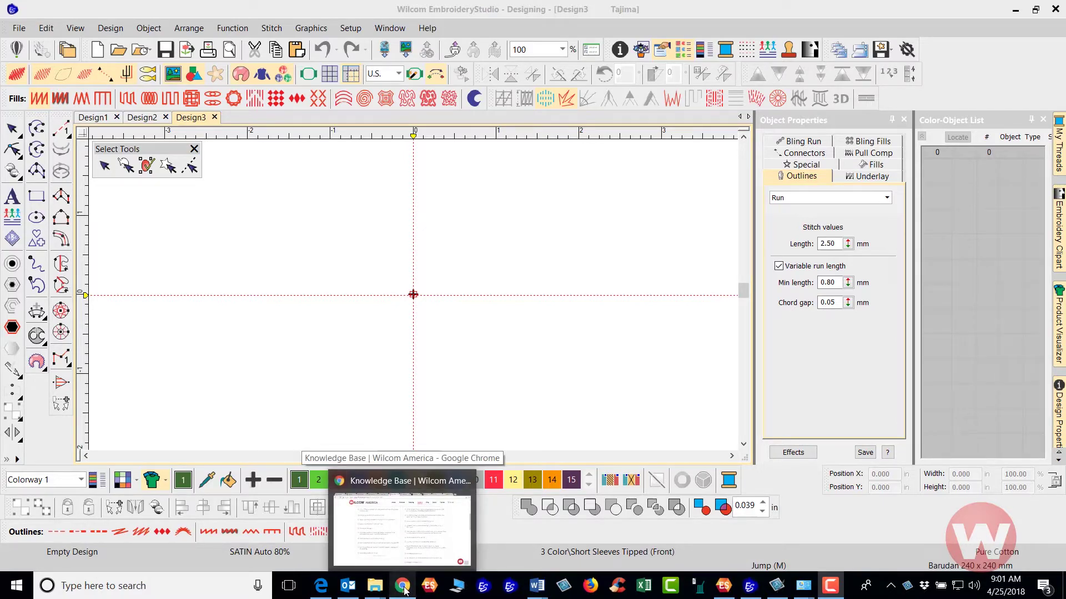
pyautogui.click(417, 537)
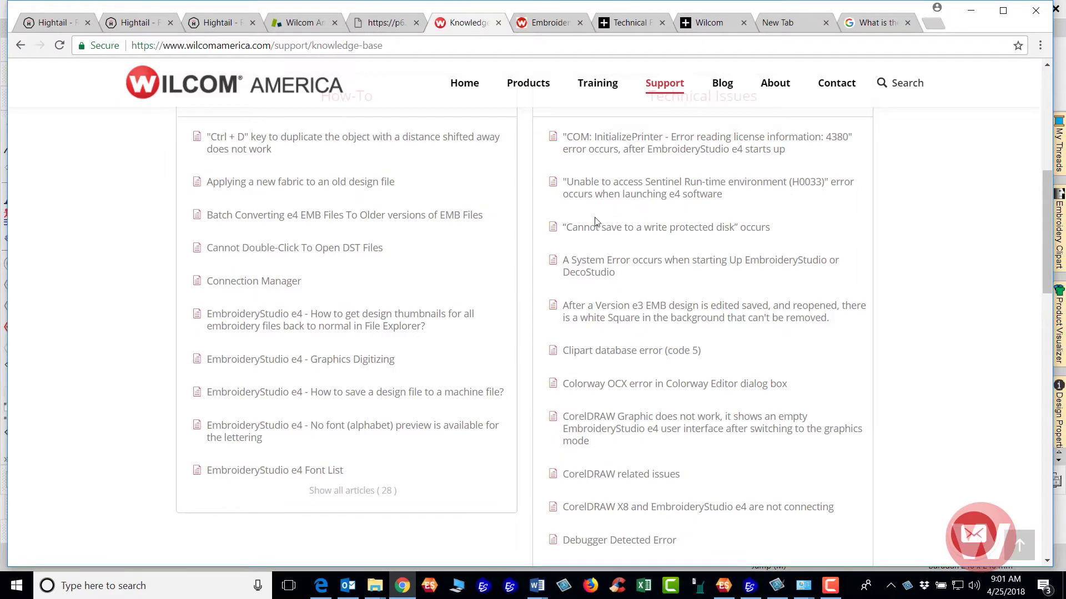
pyautogui.moveTo(670, 91)
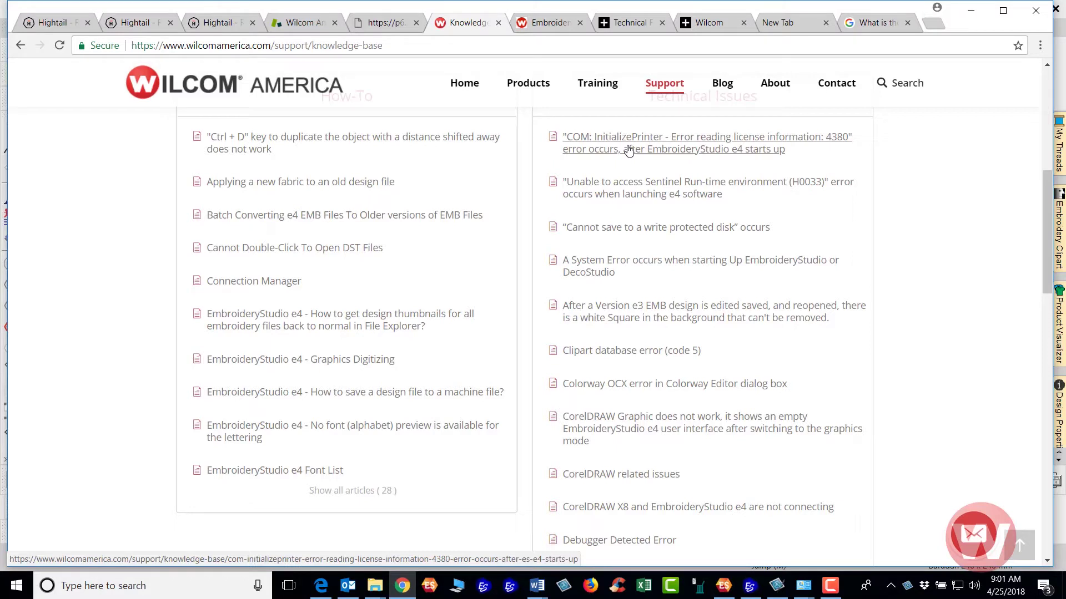
pyautogui.click(634, 193)
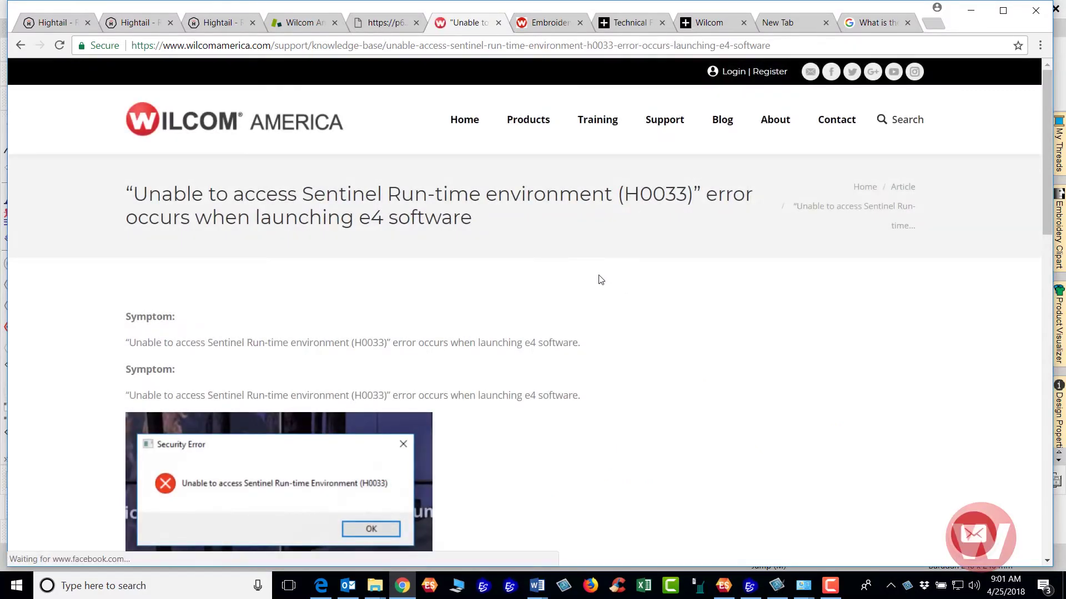
# Read the article's symptom and solution sections, then review the support resources the site offers.
pyautogui.scroll(-3, 718, 294)
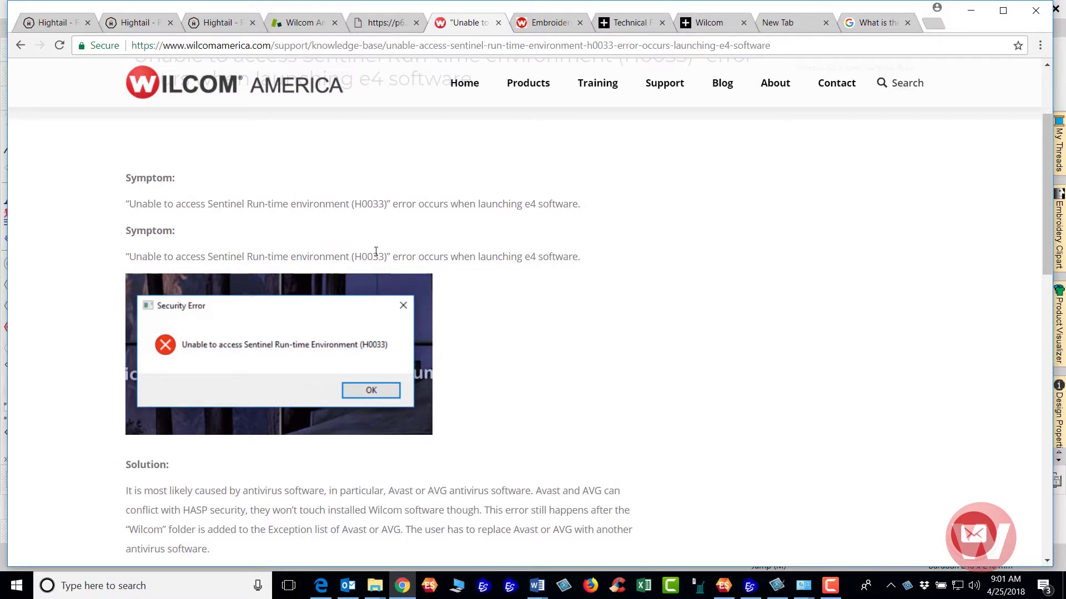
pyautogui.scroll(-3, 372, 255)
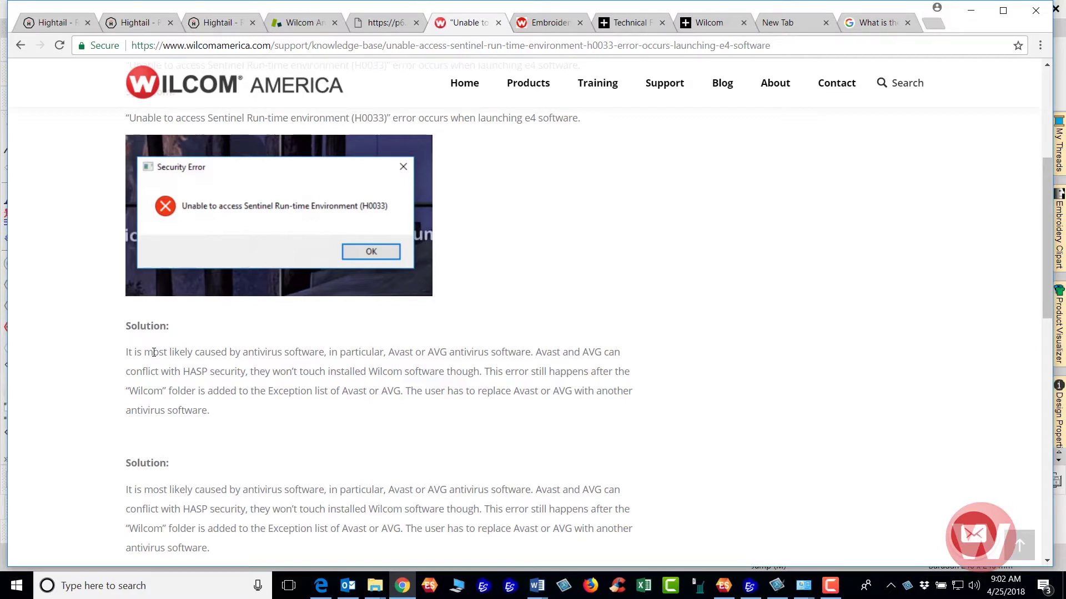
pyautogui.scroll(-5, 153, 352)
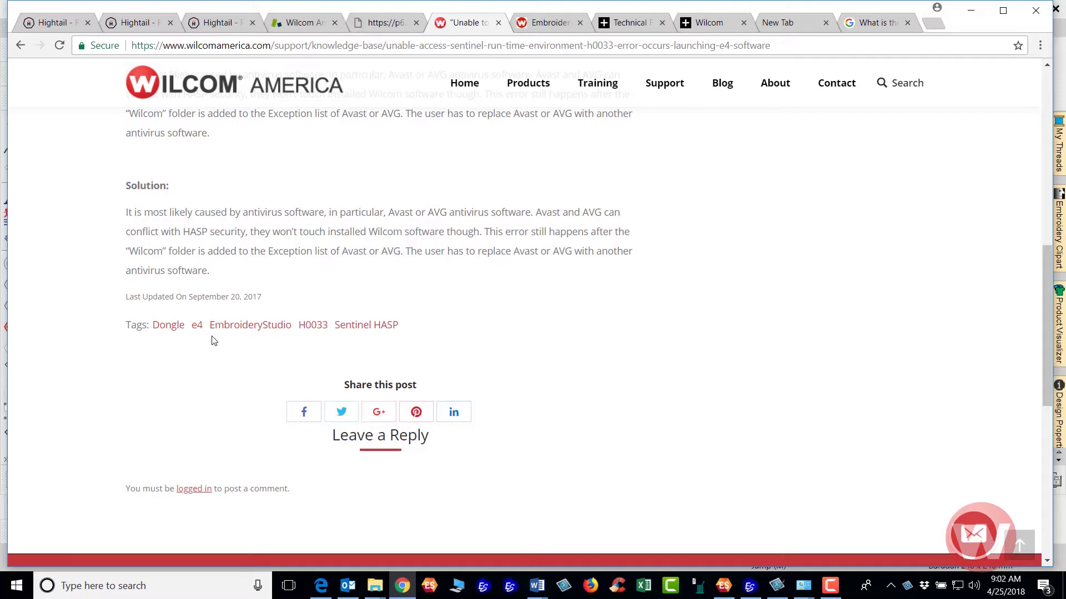
pyautogui.scroll(4, 473, 317)
pyautogui.moveTo(518, 99)
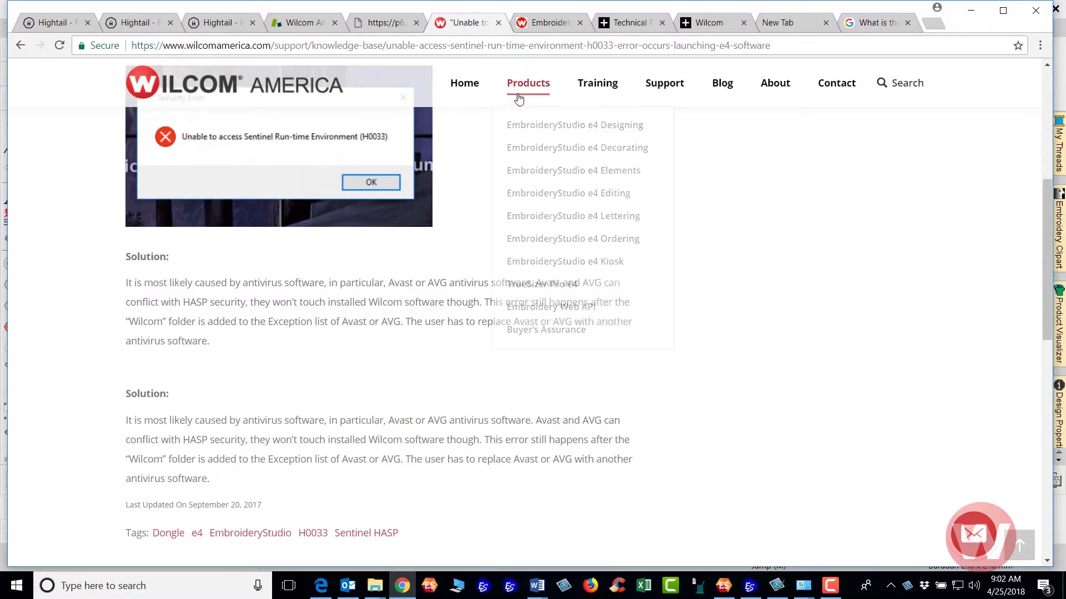
pyautogui.moveTo(610, 91)
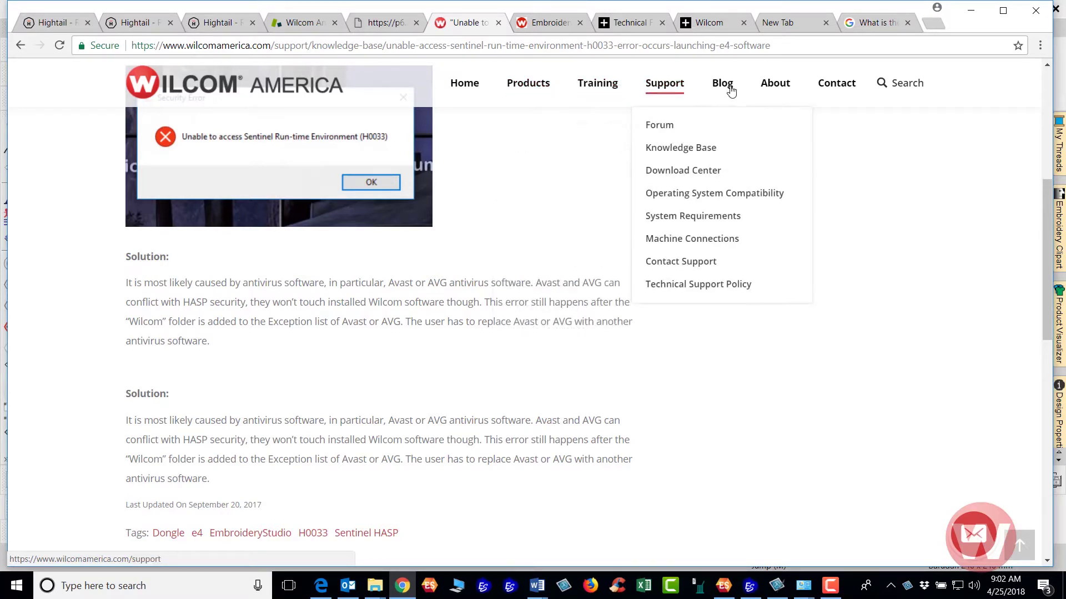
pyautogui.moveTo(768, 91)
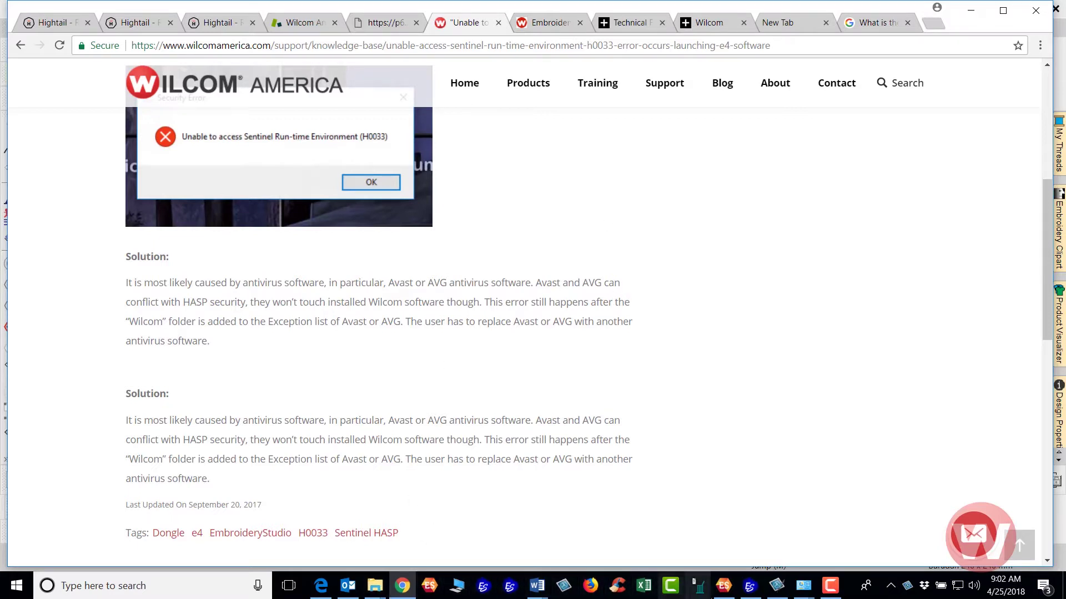
# Return to EmbroideryStudio, start a new design from the Normal template and set its auto fabric to Denim.
pyautogui.click(749, 585)
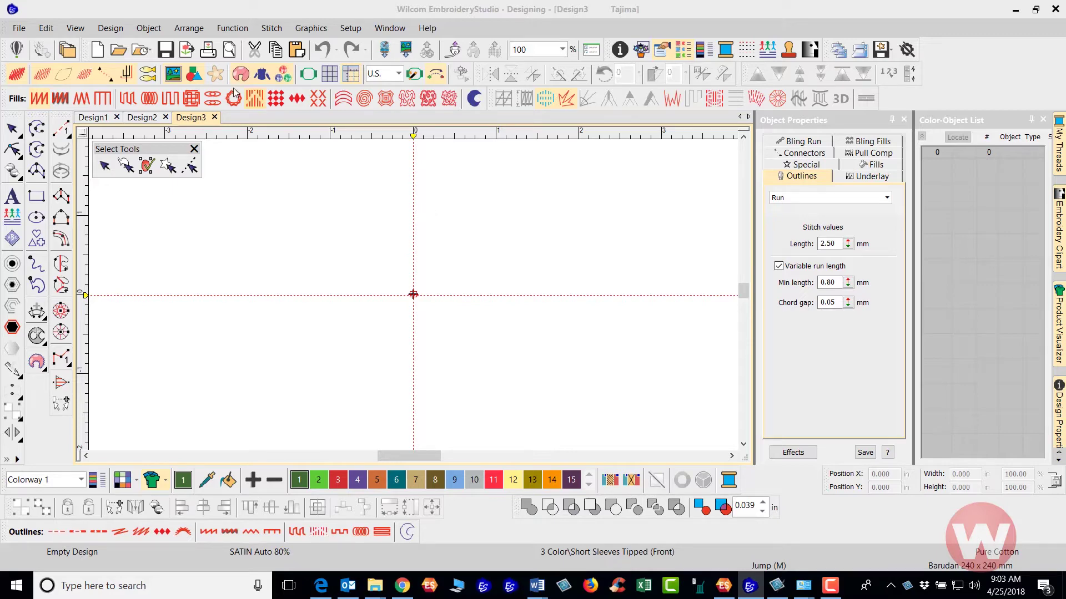
pyautogui.click(17, 31)
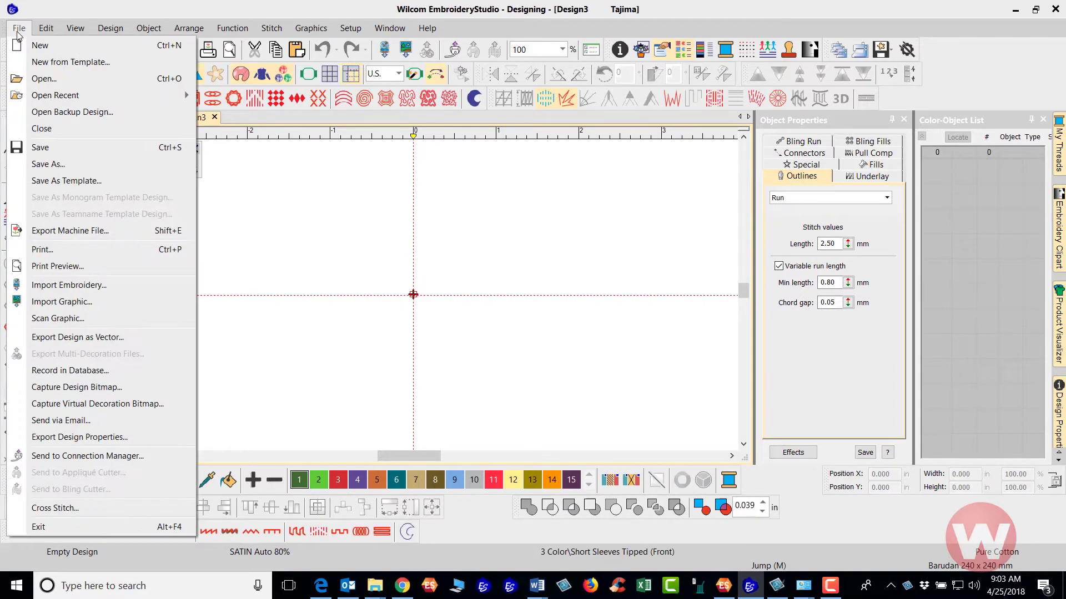
pyautogui.click(44, 62)
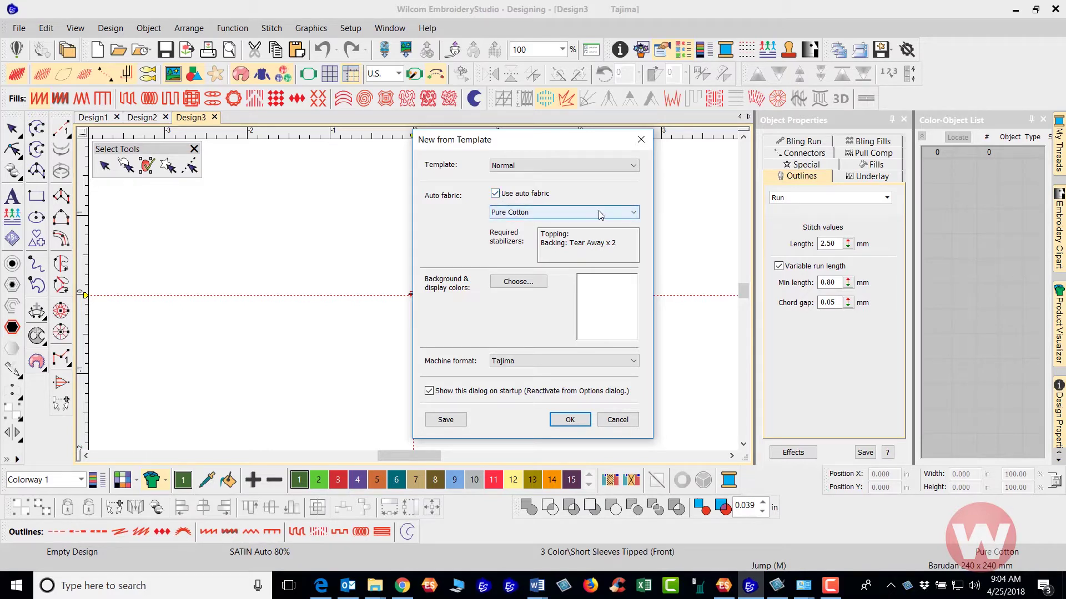
pyautogui.click(635, 216)
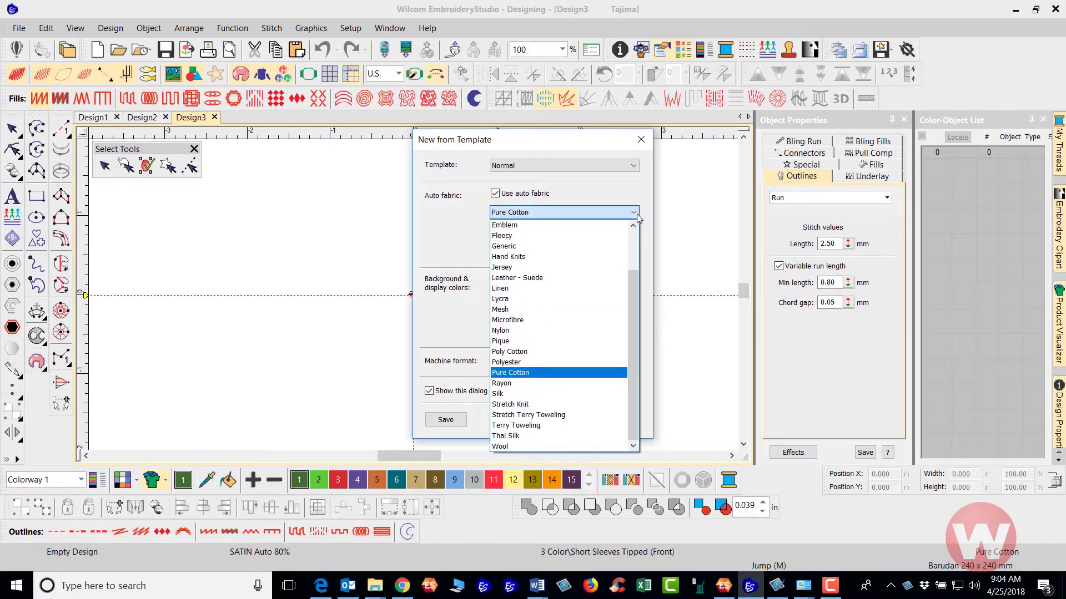
pyautogui.moveTo(633, 282)
pyautogui.mouseDown()
pyautogui.moveTo(636, 234)
pyautogui.moveTo(634, 280)
pyautogui.mouseUp()
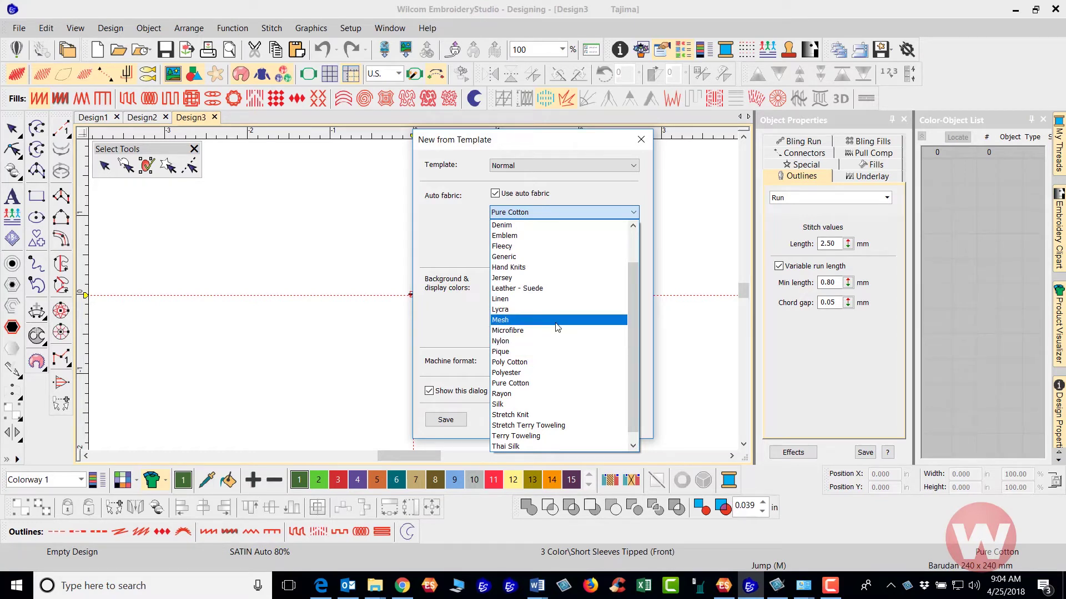
pyautogui.click(557, 225)
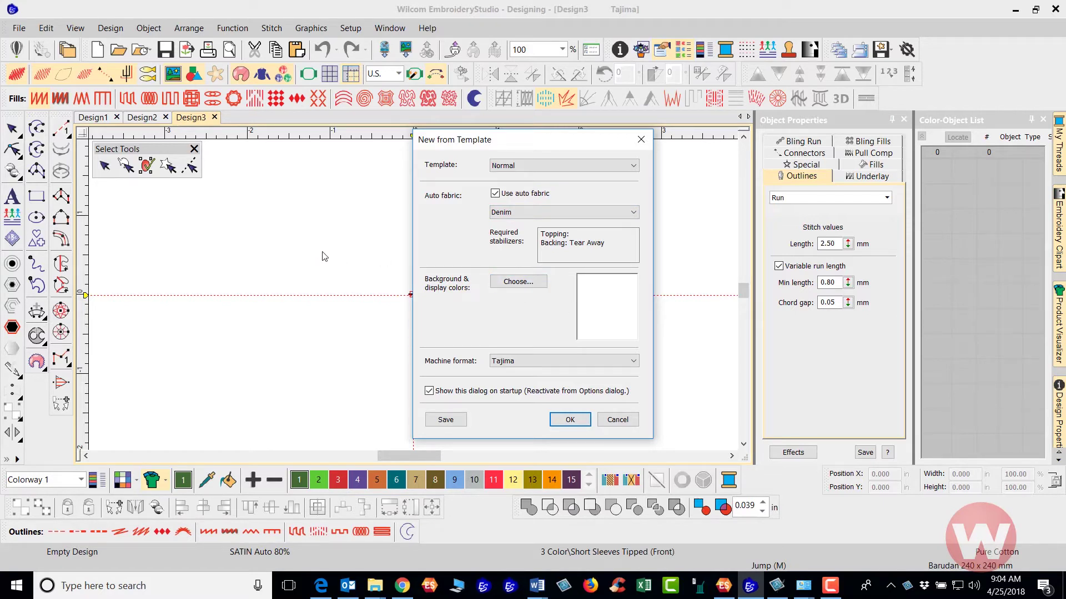
# Set the new design's background to a solid blue color.
pyautogui.click(516, 283)
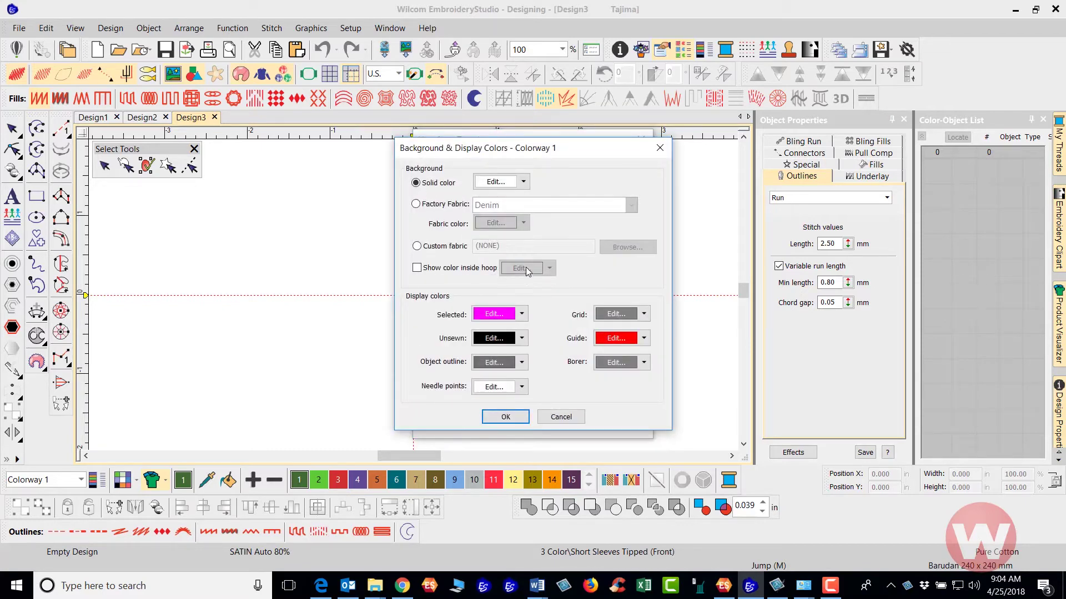
pyautogui.click(523, 182)
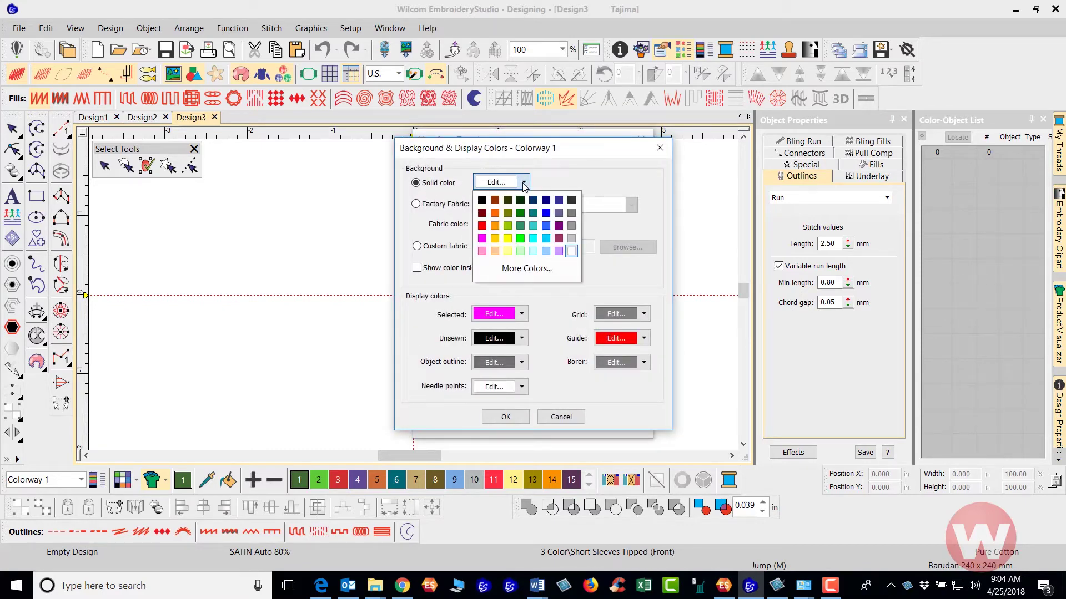
pyautogui.click(546, 215)
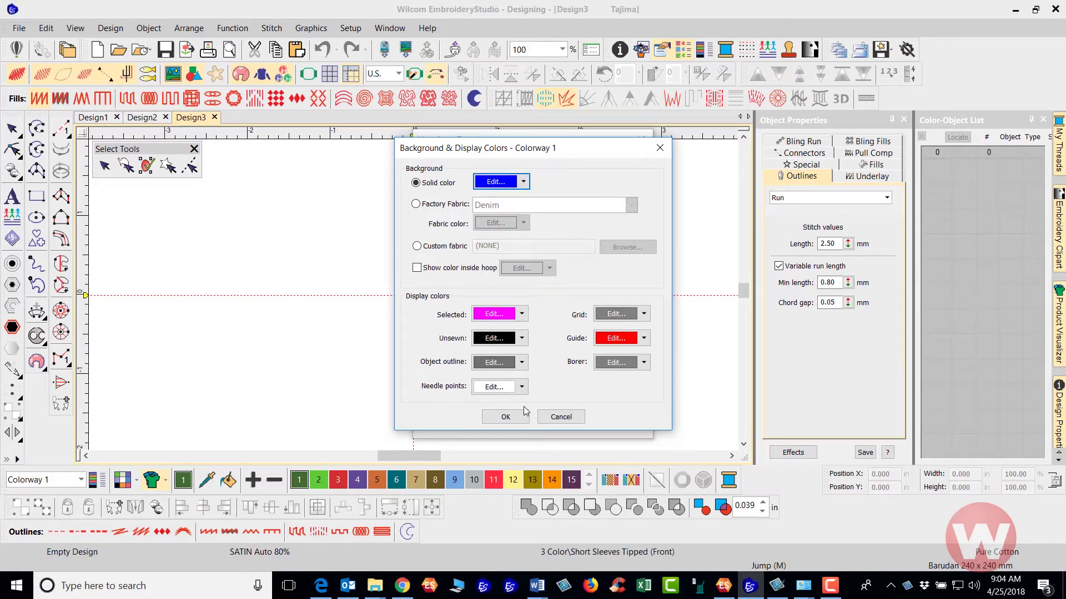
pyautogui.click(514, 417)
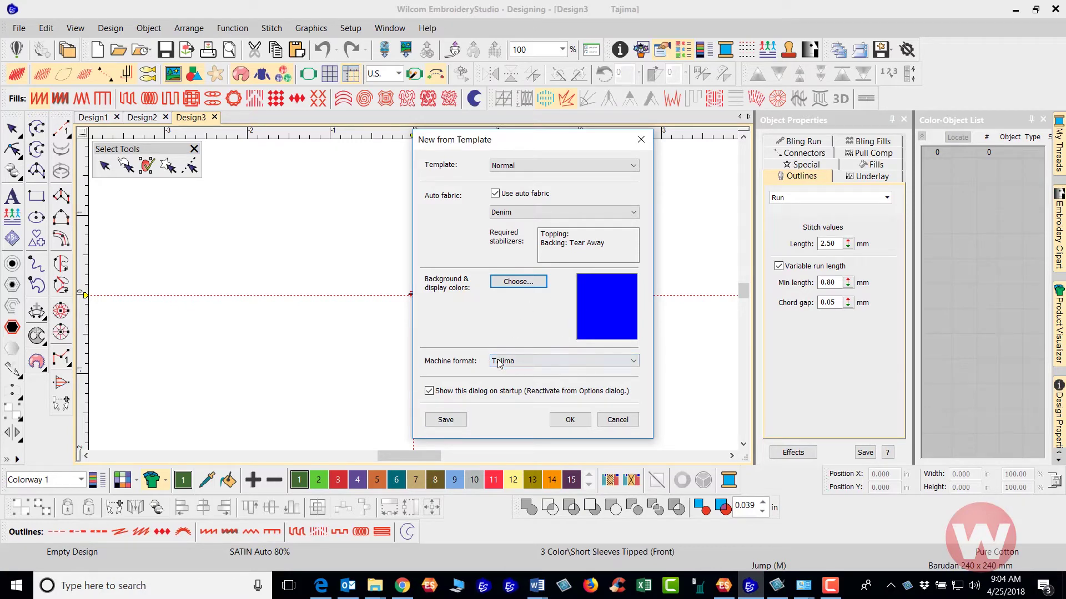
# Review the available machine formats, keep Tajima and create the design, dismissing the incoming mail notification.
pyautogui.click(633, 361)
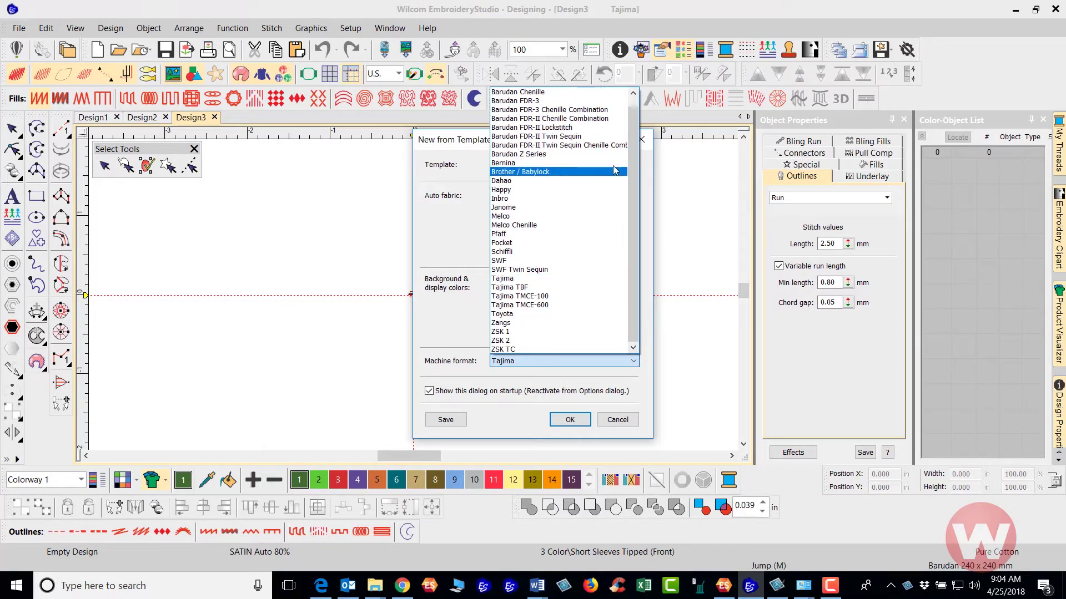
pyautogui.moveTo(634, 184)
pyautogui.mouseDown()
pyautogui.moveTo(633, 132)
pyautogui.moveTo(636, 195)
pyautogui.mouseUp()
pyautogui.click(475, 306)
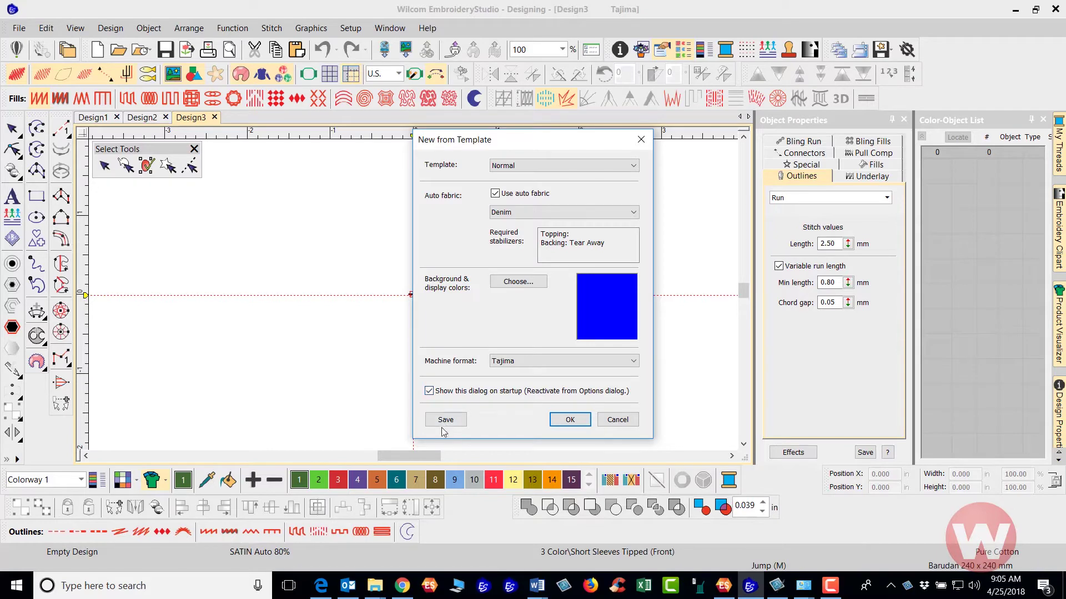
pyautogui.click(568, 417)
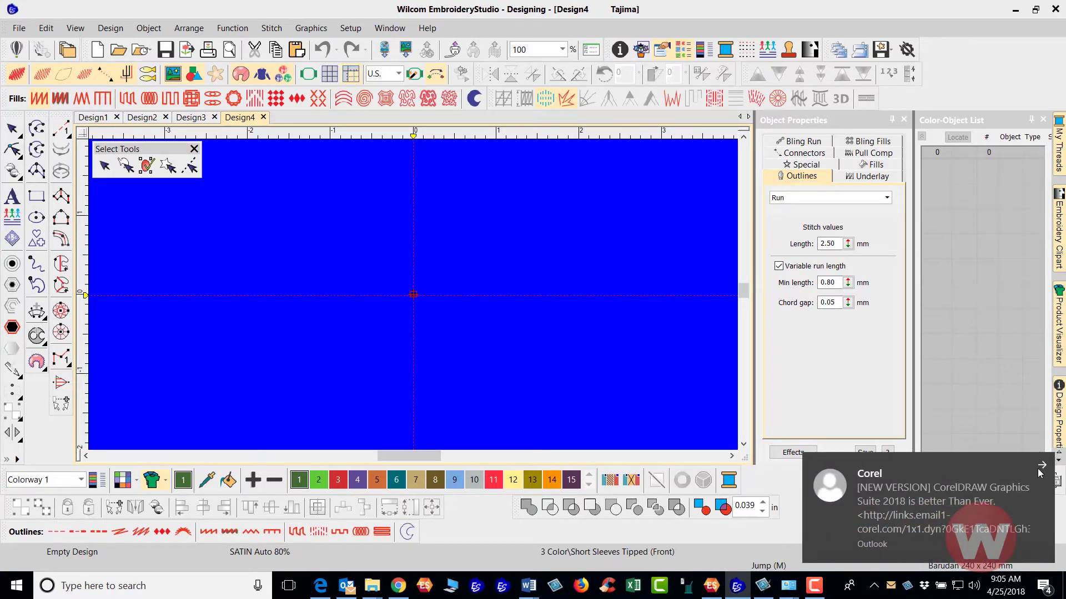
pyautogui.click(1042, 466)
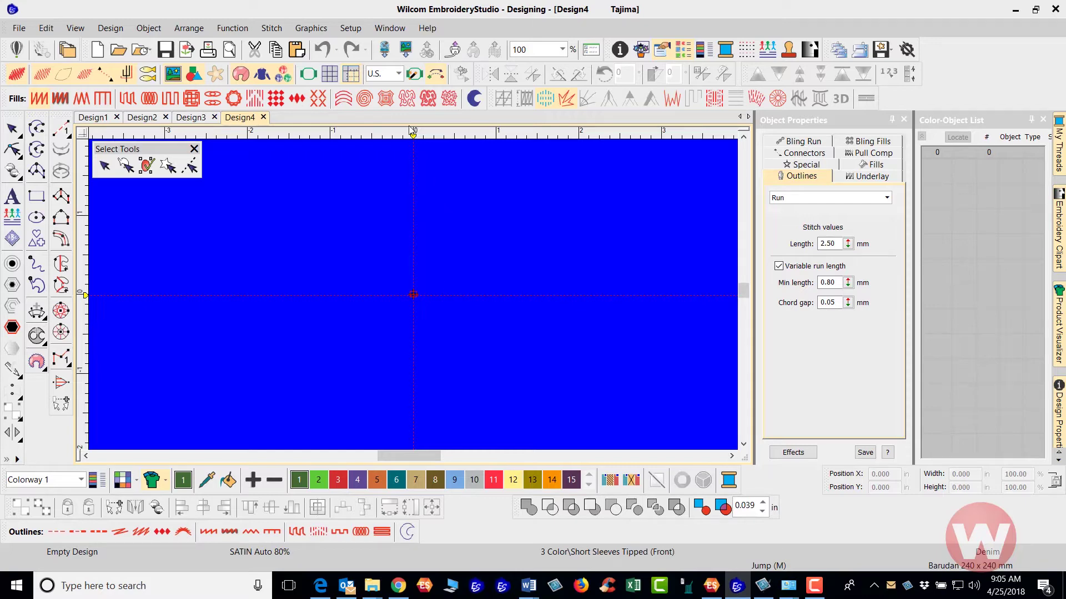
# Open the Calibrate Screen settings and accept the existing width and height values.
pyautogui.click(349, 28)
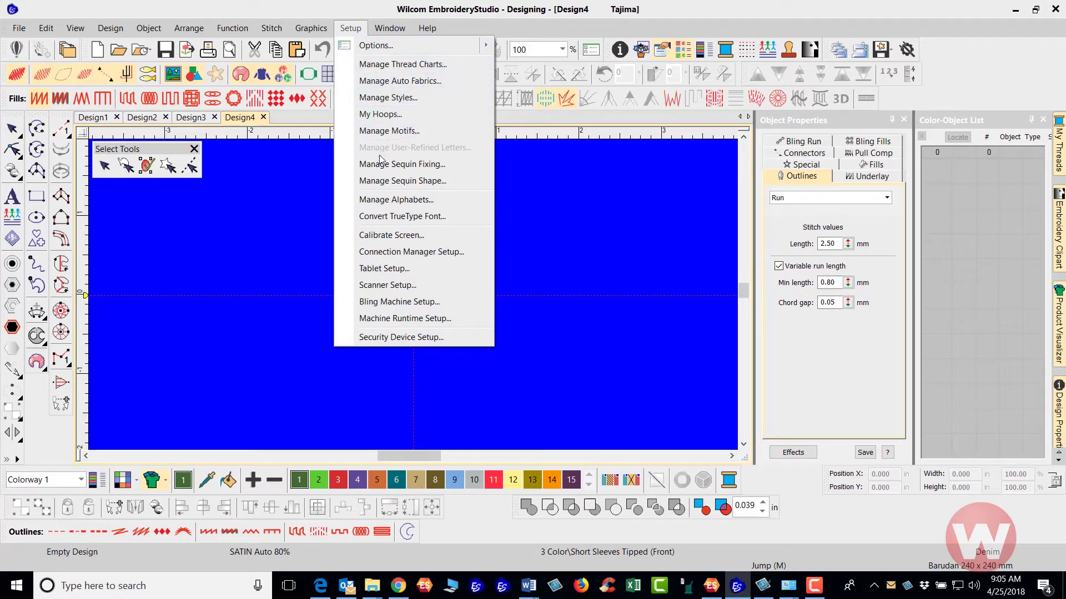
pyautogui.click(392, 235)
pyautogui.moveTo(509, 225); pyautogui.dragTo(422, 230)
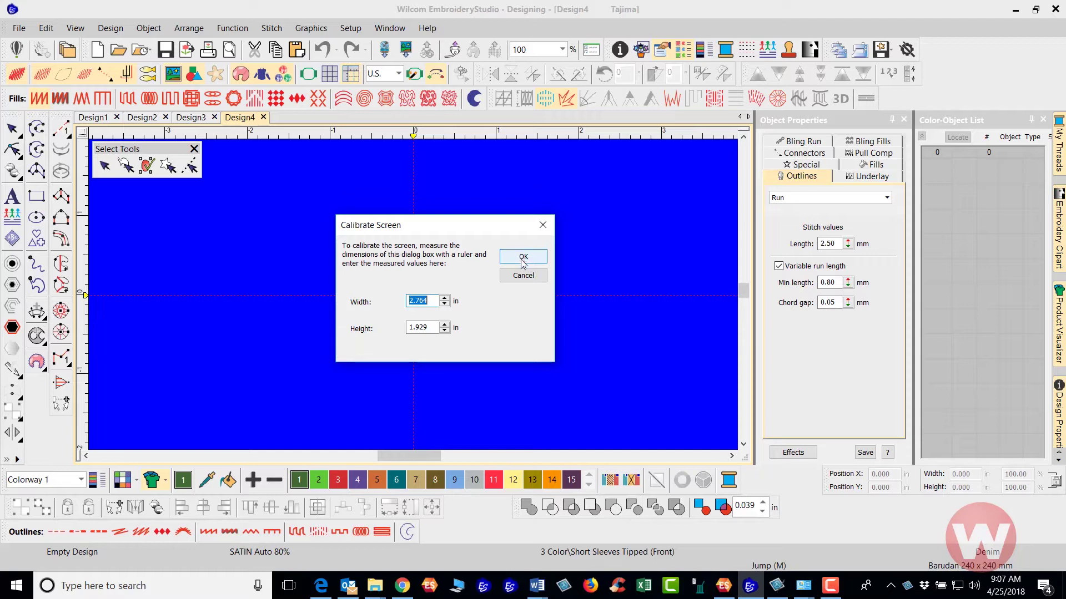
pyautogui.click(521, 259)
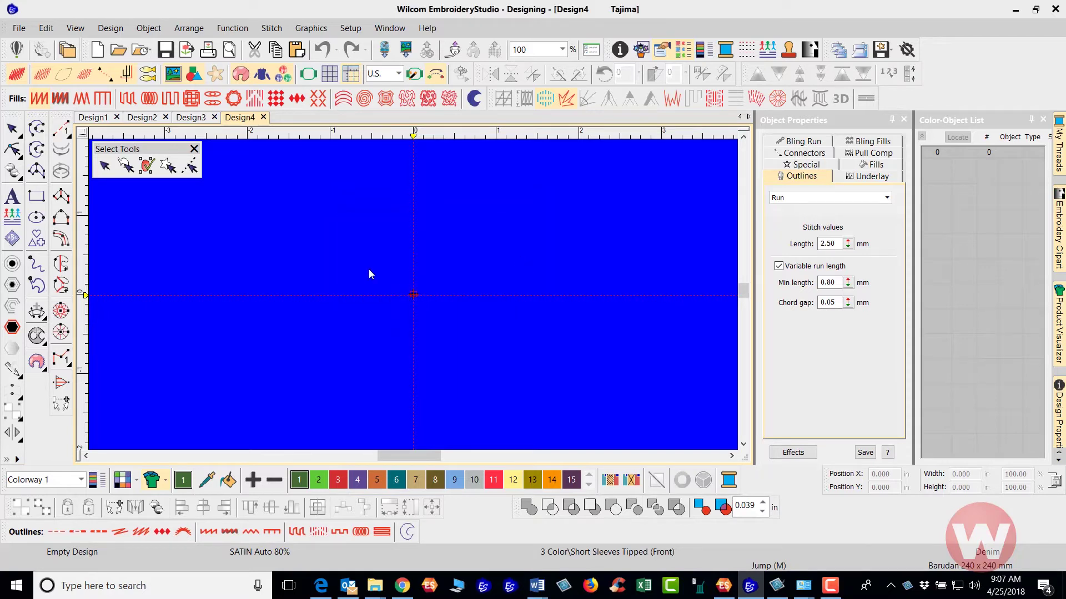
# Open the recently used WilBugtest design and display it at 100% scale.
pyautogui.click(19, 29)
pyautogui.moveTo(77, 101)
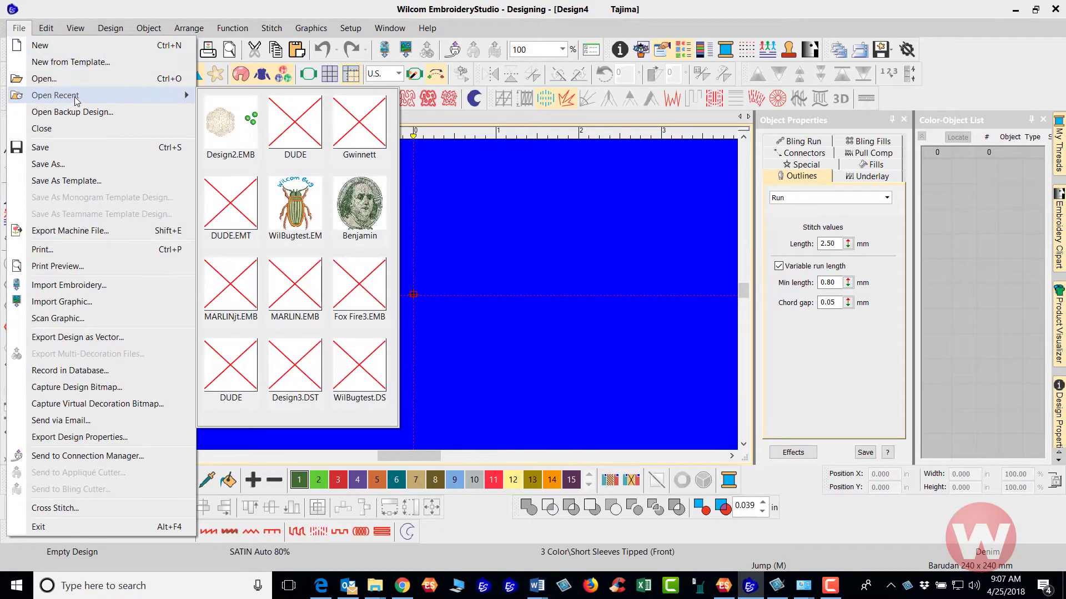
pyautogui.click(296, 203)
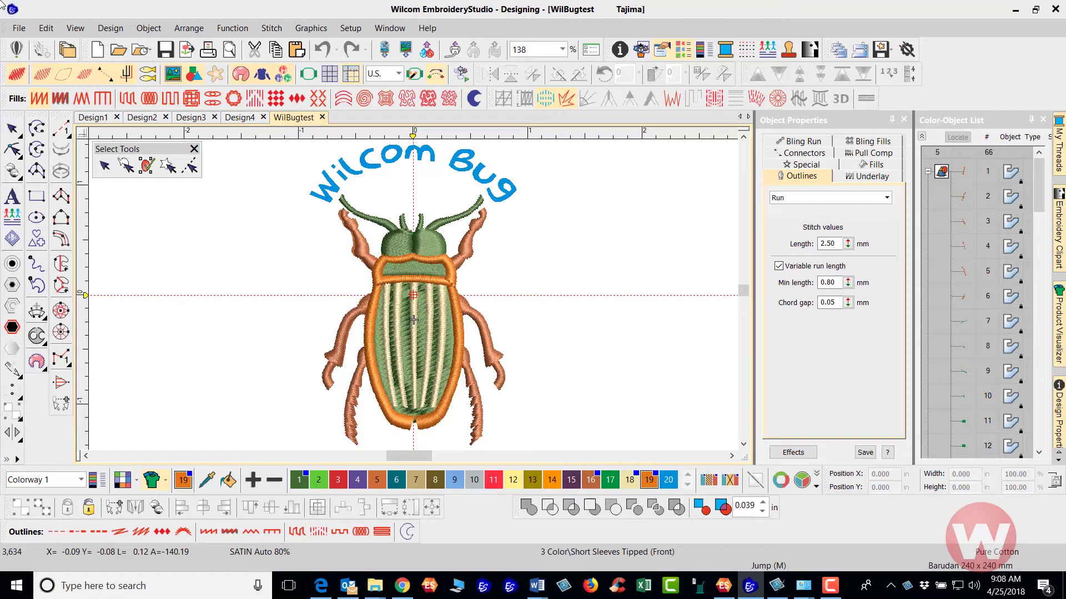
pyautogui.press('1')
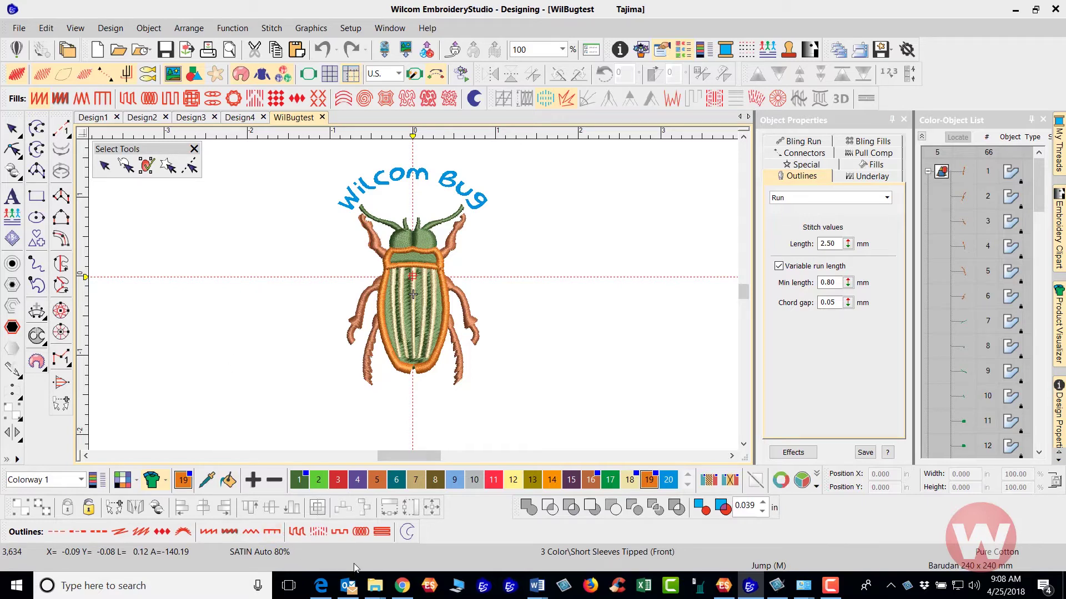
# Switch to File Explorer and open the EmbroideryStudio_e4.0 folder under C:, Program Files (x86), Wilcom.
pyautogui.moveTo(374, 591)
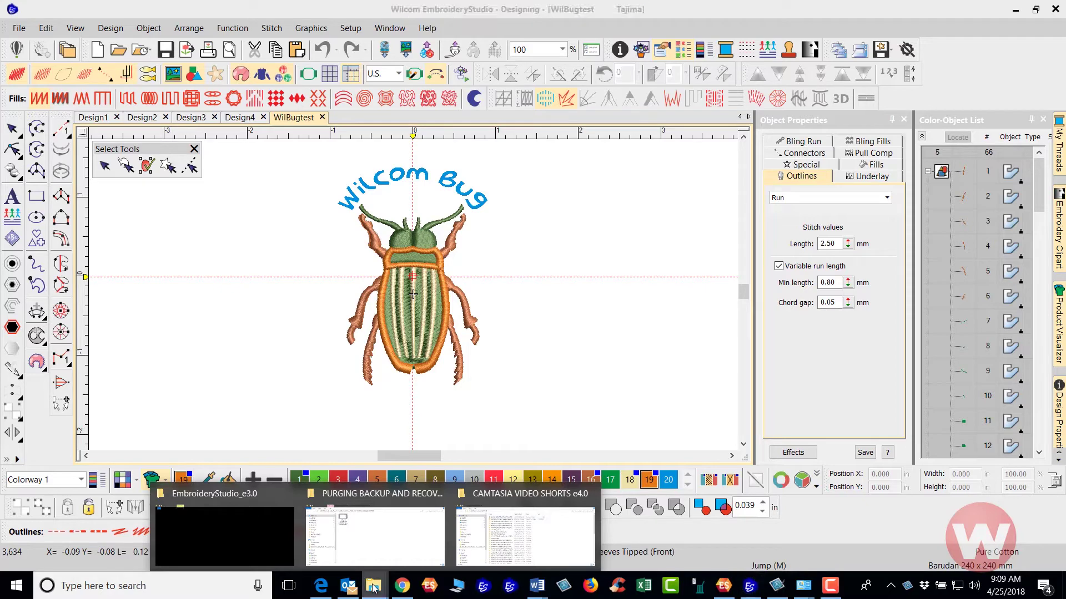
pyautogui.click(381, 546)
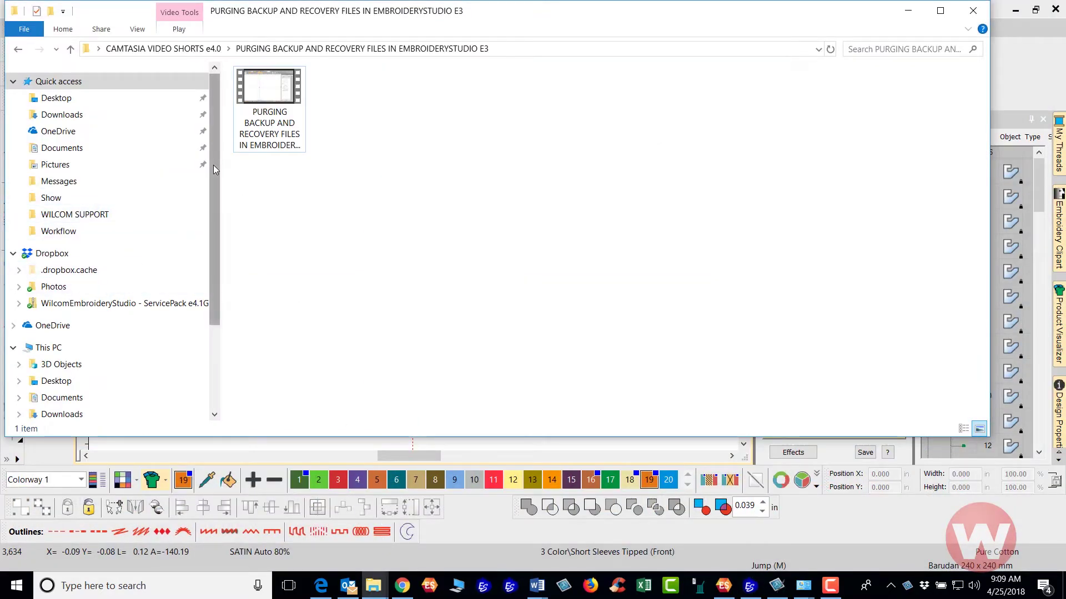
pyautogui.moveTo(213, 165); pyautogui.dragTo(211, 206)
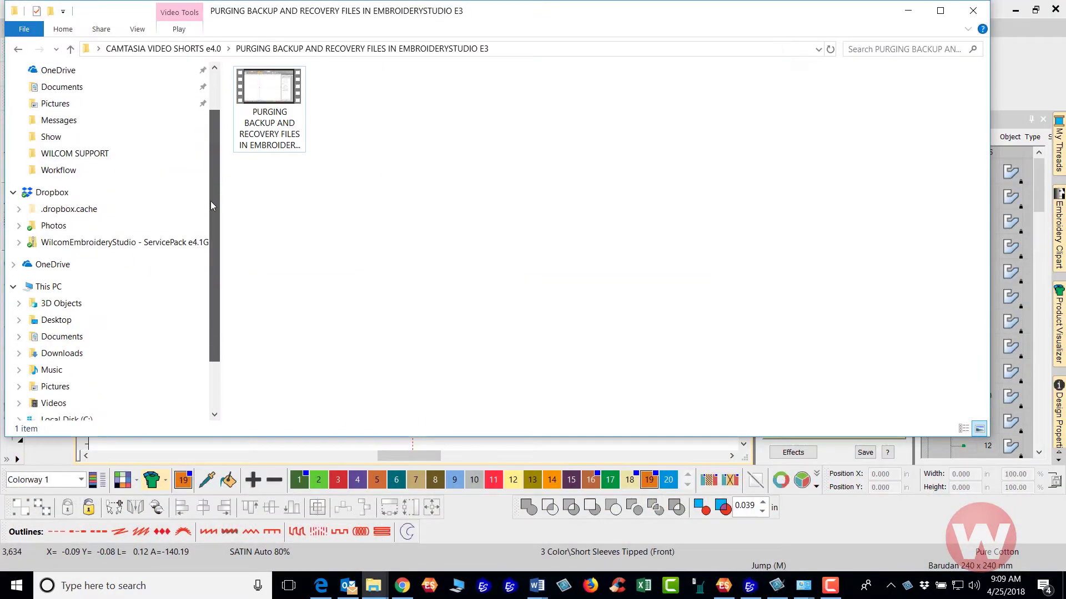
pyautogui.doubleClick(89, 293)
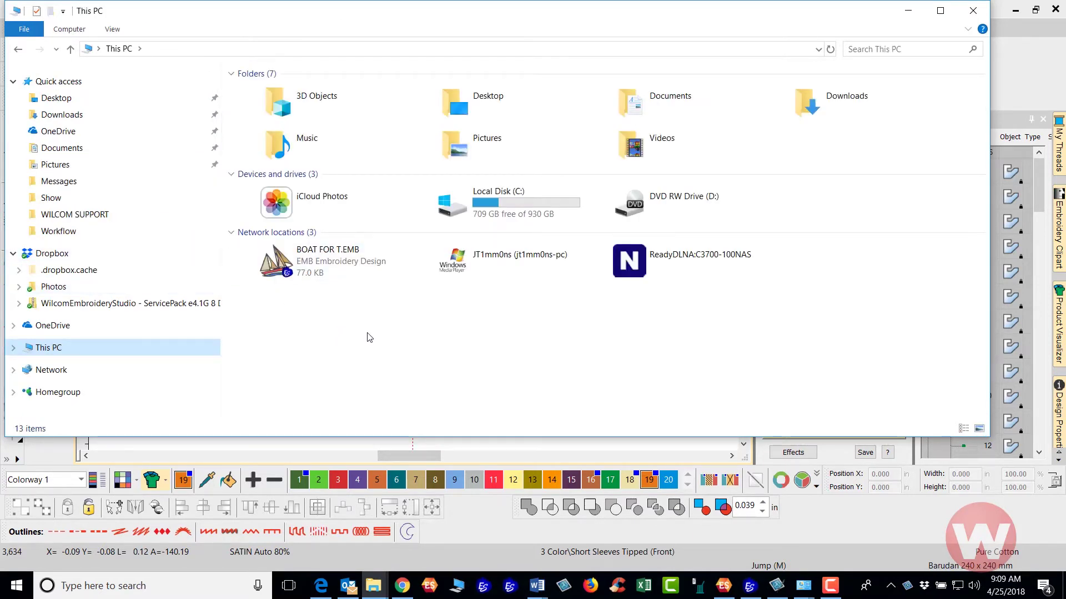
pyautogui.doubleClick(488, 202)
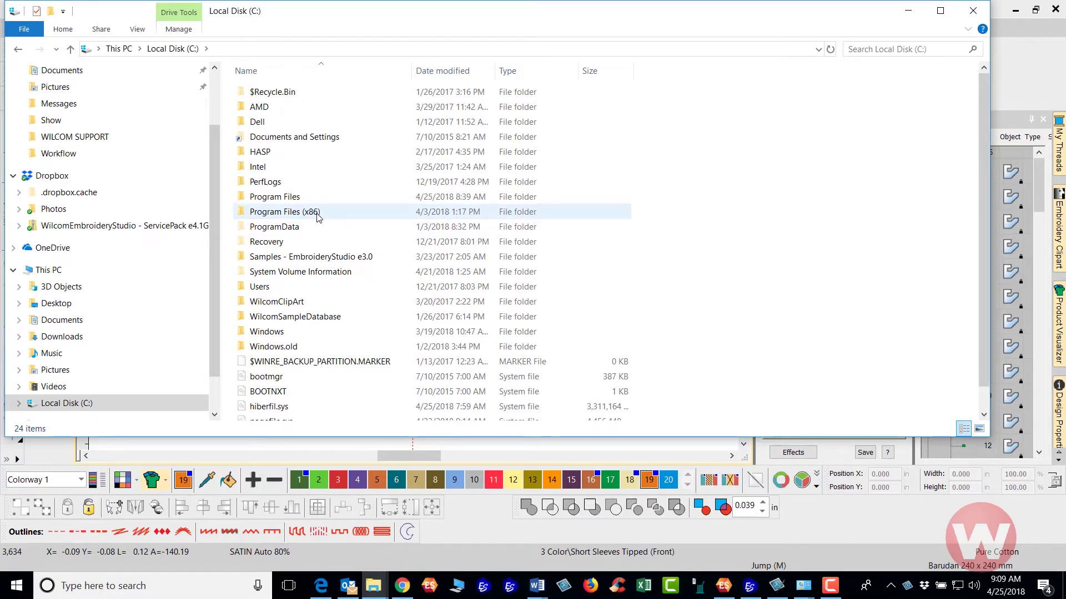
pyautogui.doubleClick(318, 216)
pyautogui.scroll(-2, 379, 210)
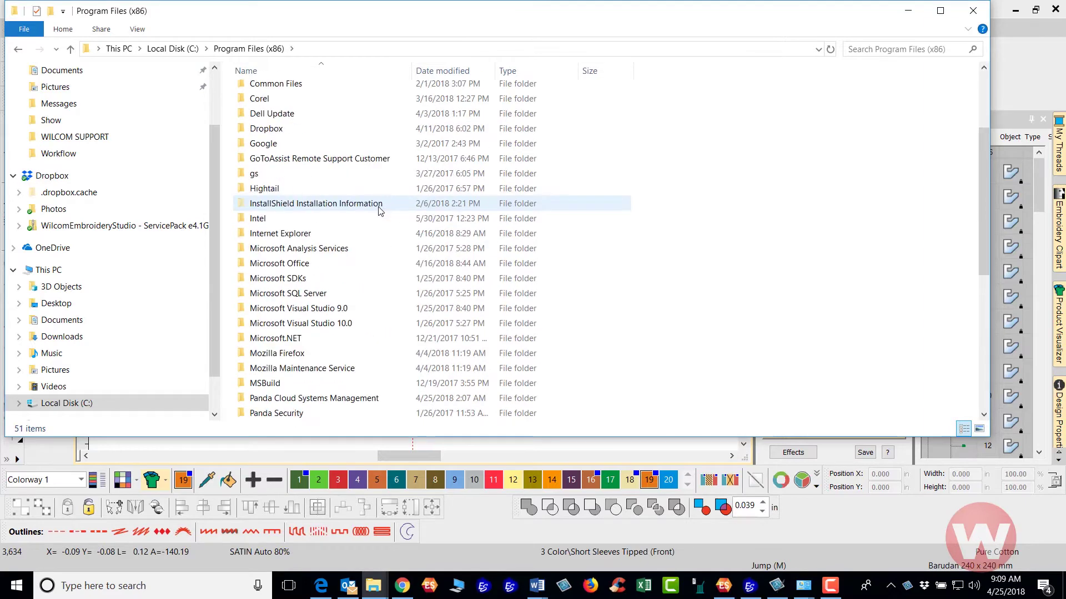
pyautogui.scroll(-6, 380, 211)
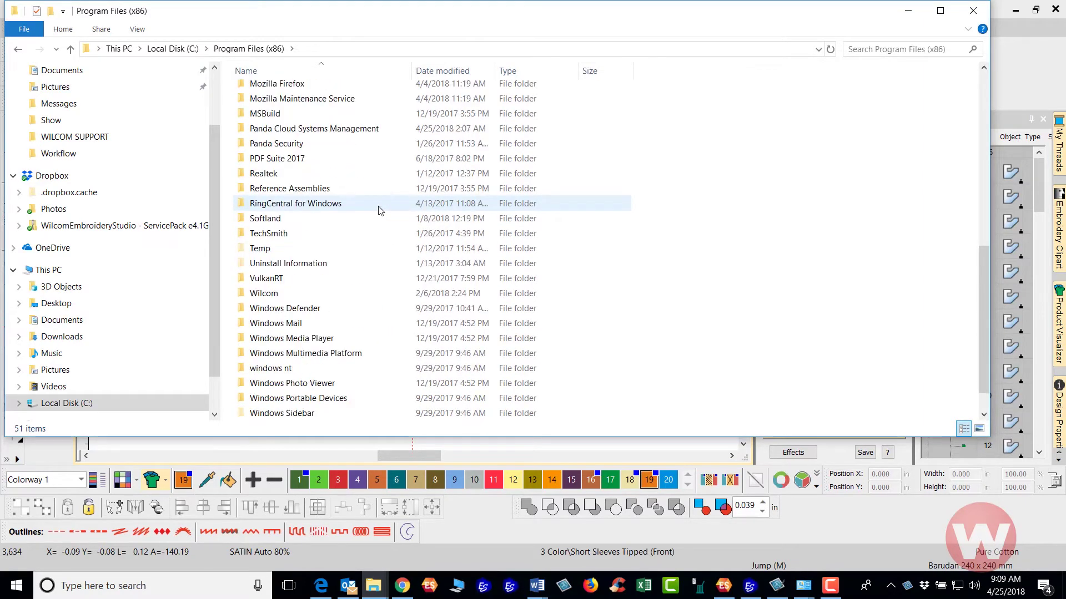
pyautogui.doubleClick(275, 296)
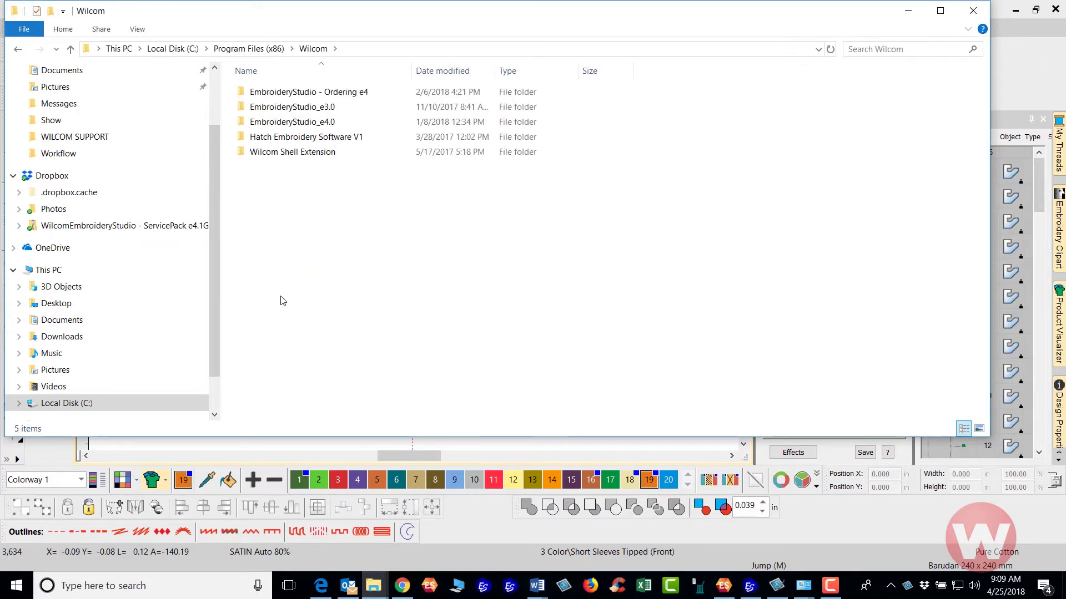
pyautogui.doubleClick(315, 128)
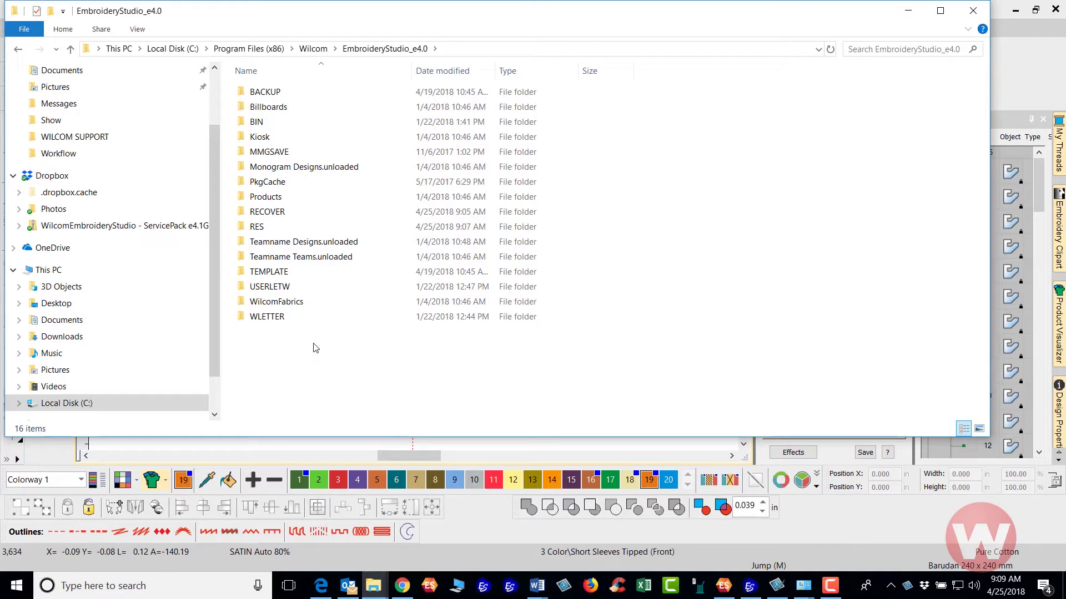
# Delete all files in the BACKUP folder of EmbroideryStudio_e4.0.
pyautogui.doubleClick(275, 97)
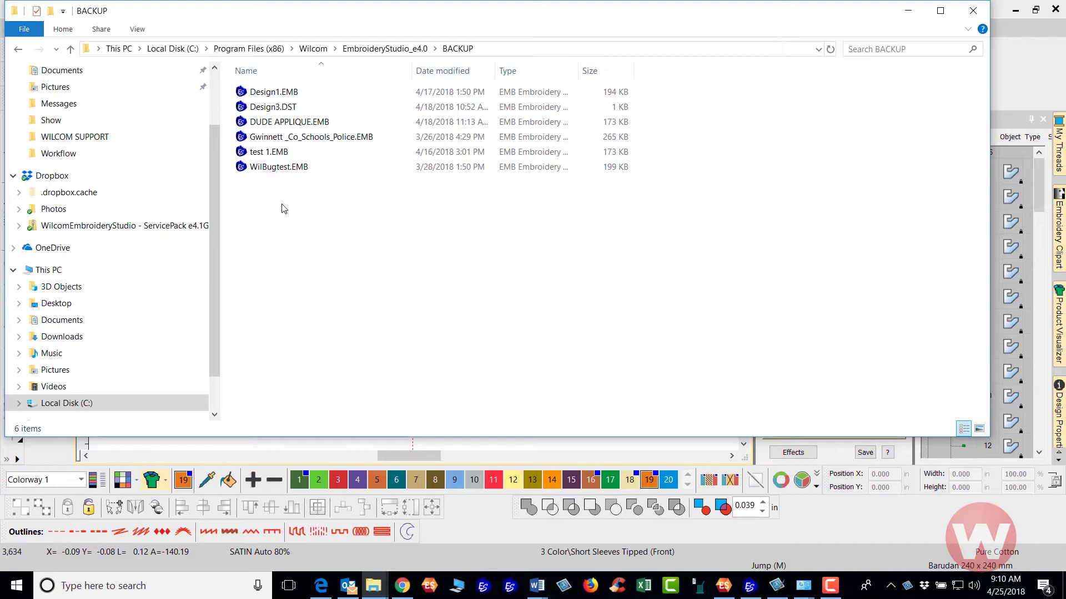
pyautogui.click(19, 53)
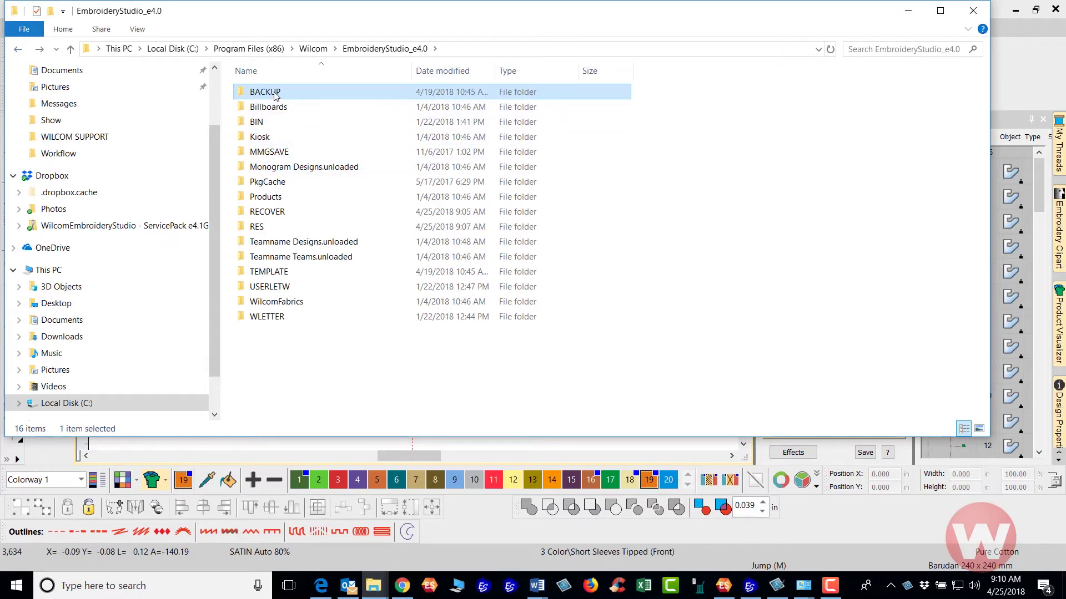
pyautogui.doubleClick(275, 95)
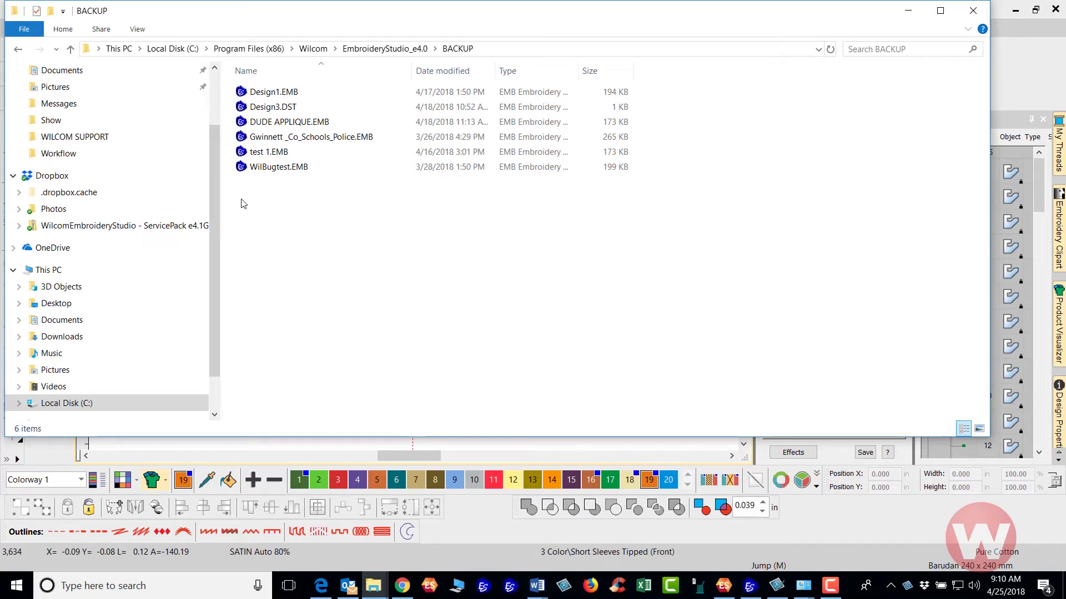
pyautogui.hotkey('ctrl', 'a')
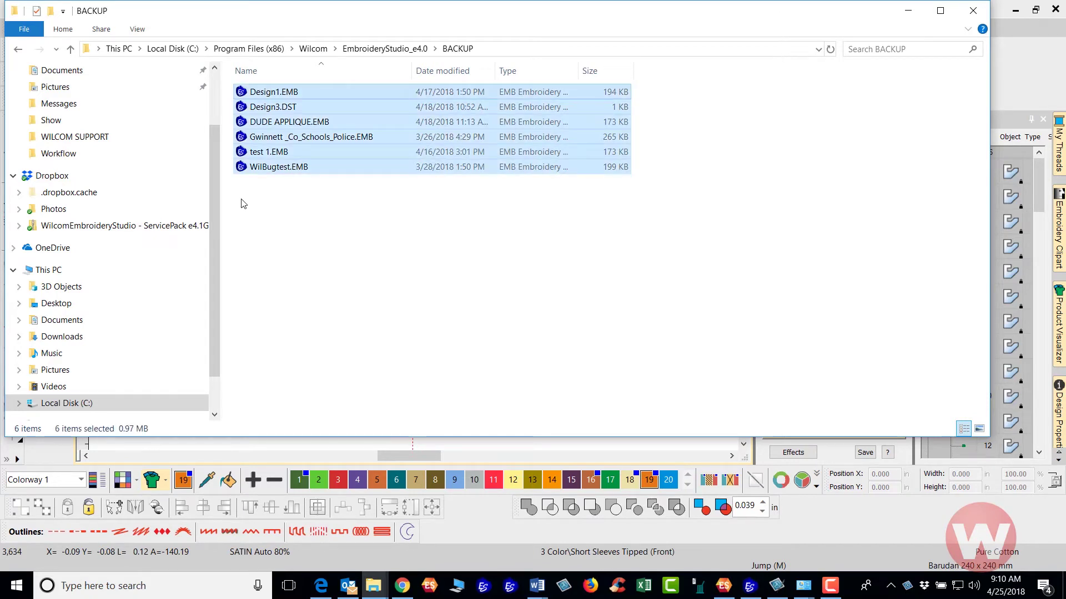
pyautogui.press('Delete')
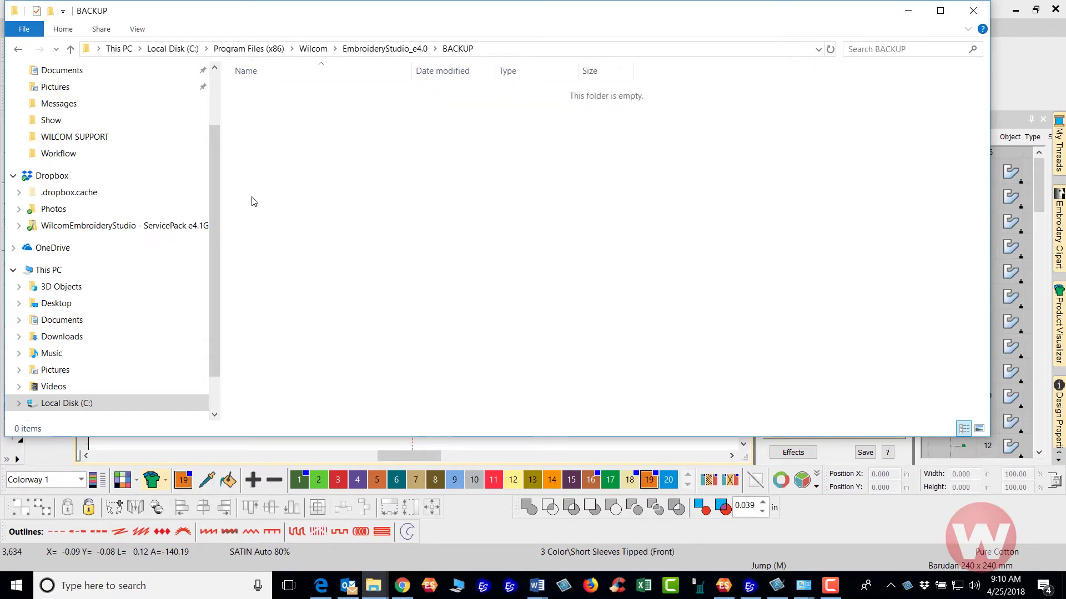
# Delete all files in the RECOVER folder of EmbroideryStudio_e4.0.
pyautogui.click(18, 50)
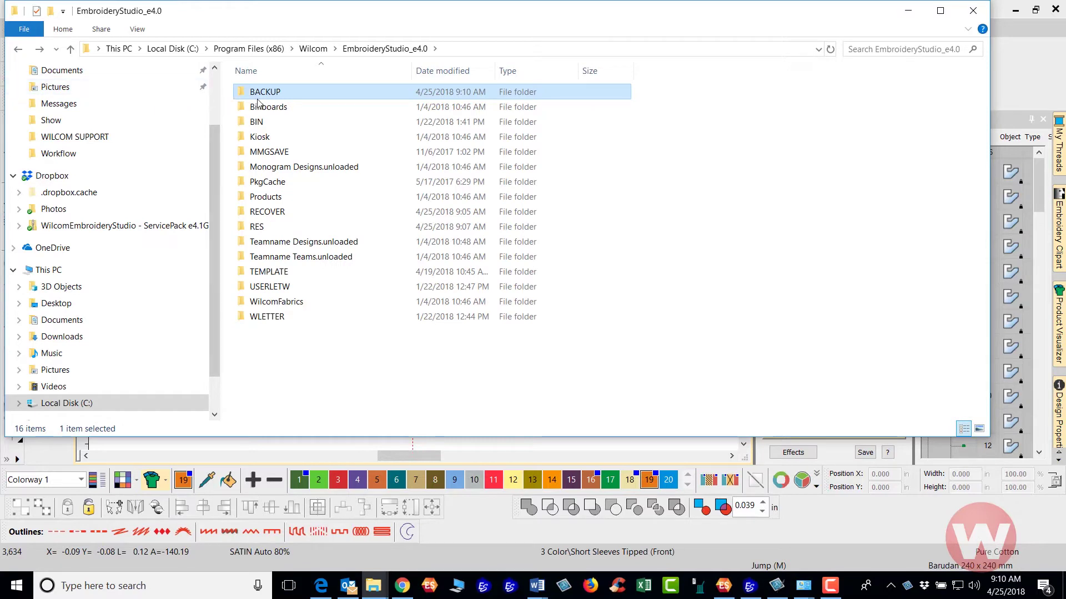
pyautogui.doubleClick(263, 216)
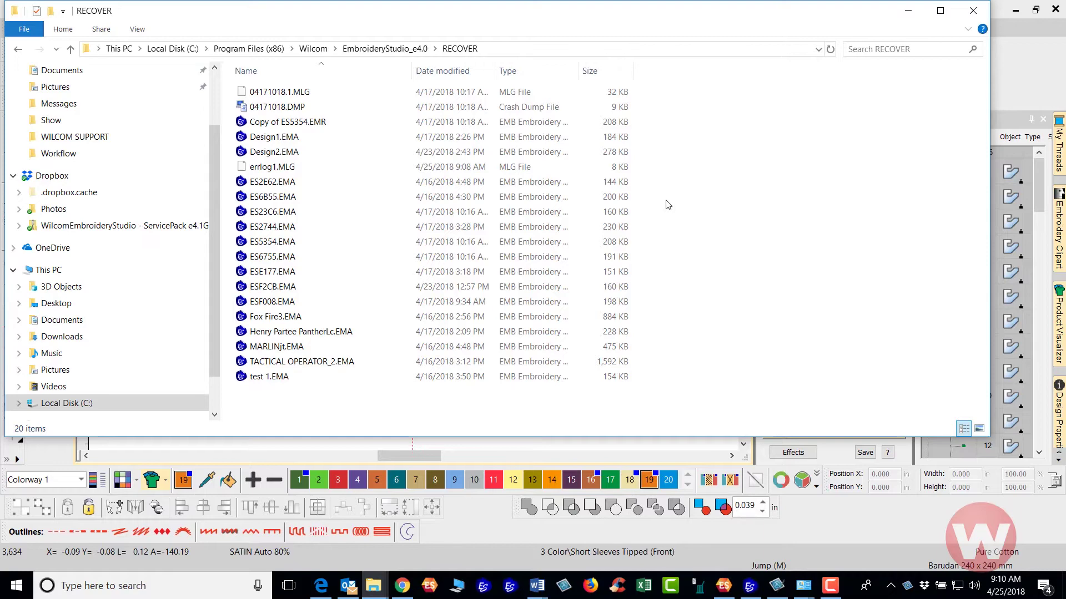
pyautogui.hotkey('ctrl', 'a')
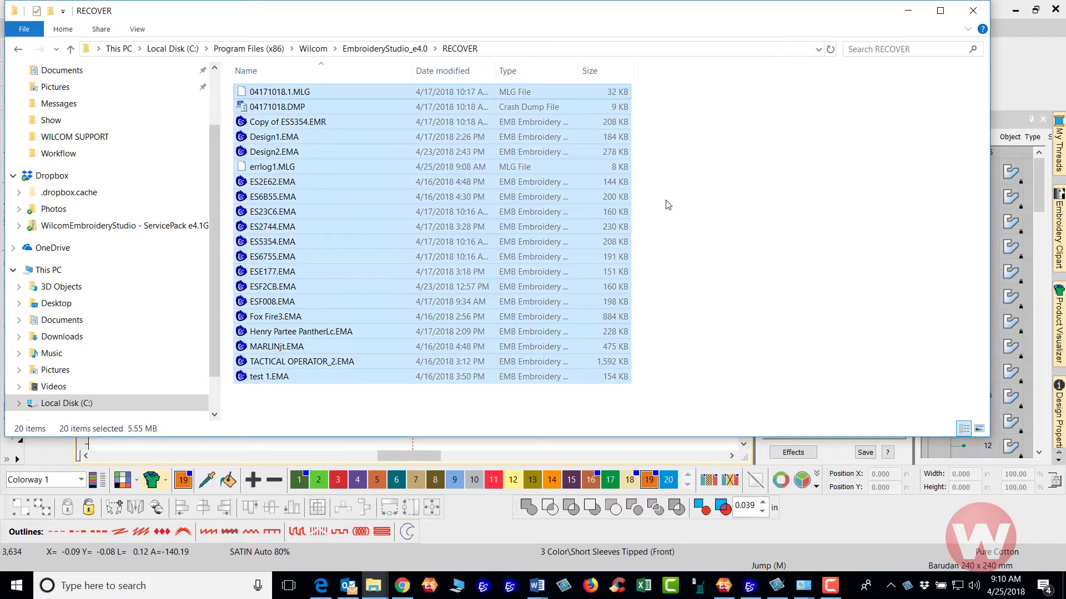
pyautogui.press('Delete')
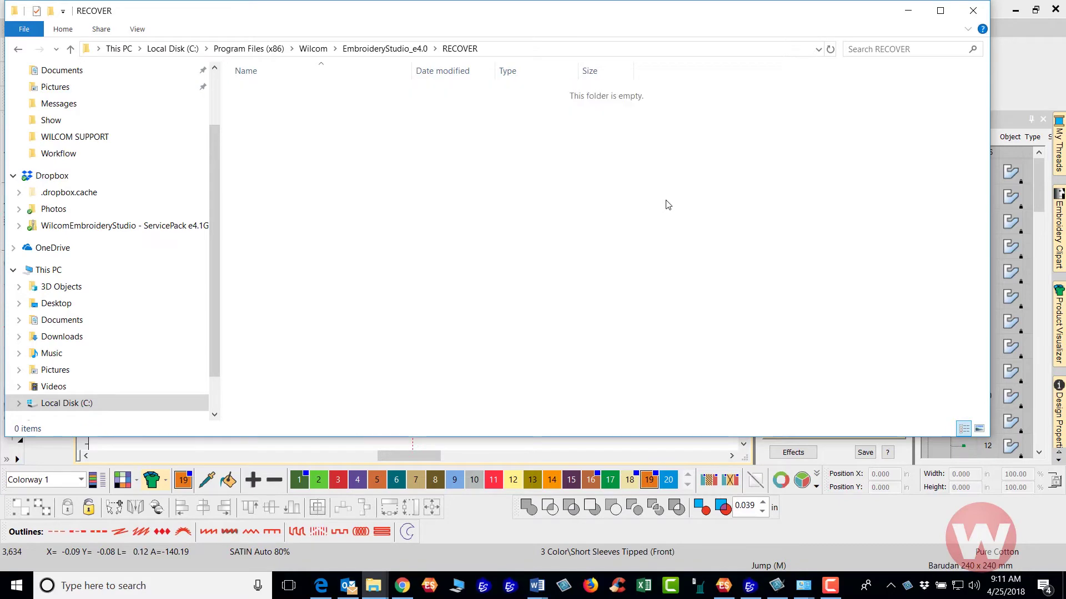
# Return to the EmbroideryStudio_e4.0 folder and view the desktop shortcut option among the BACKUP folder's Send to choices, without applying it.
pyautogui.click(18, 49)
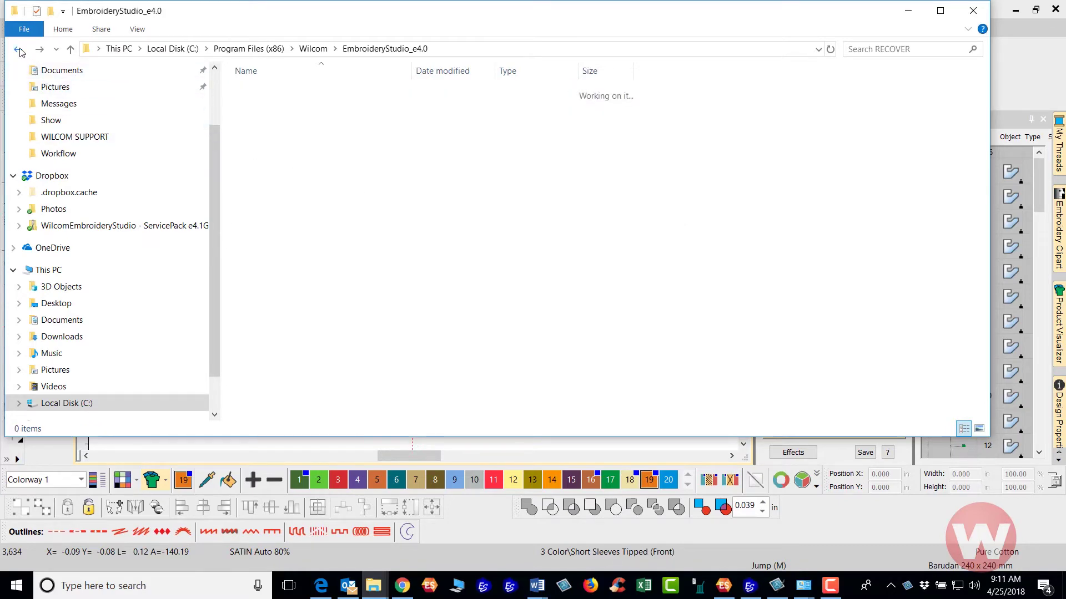
pyautogui.click(288, 381)
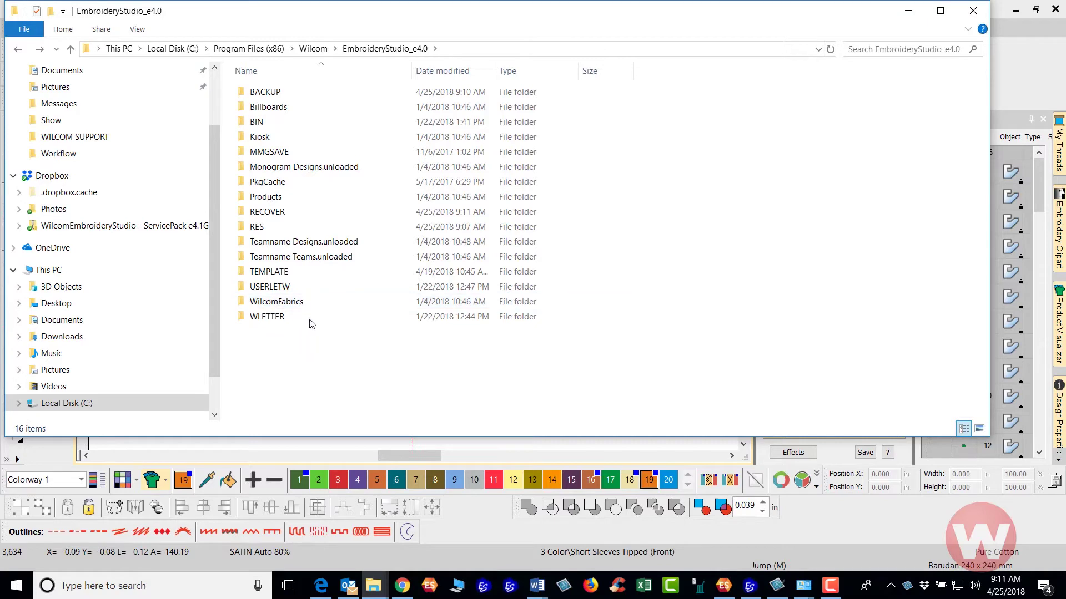
pyautogui.click(275, 94)
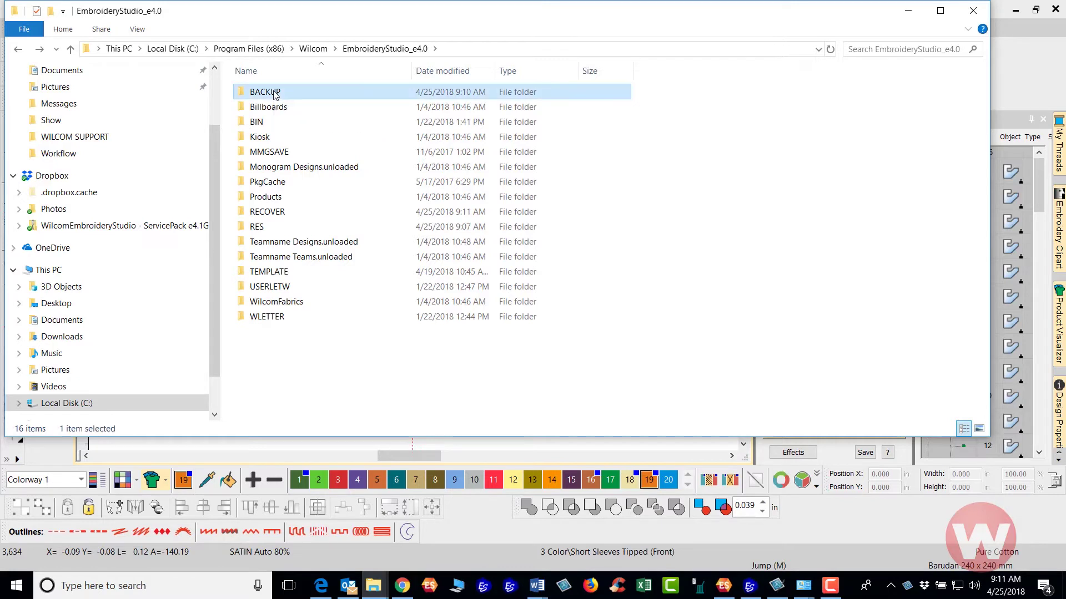
pyautogui.rightClick(274, 93)
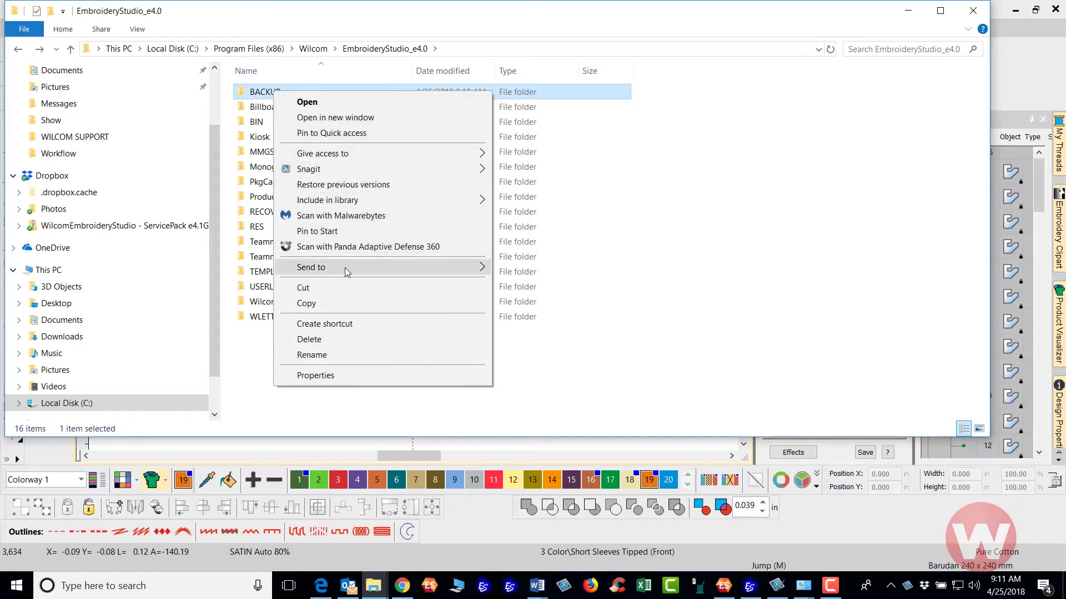
pyautogui.moveTo(345, 267)
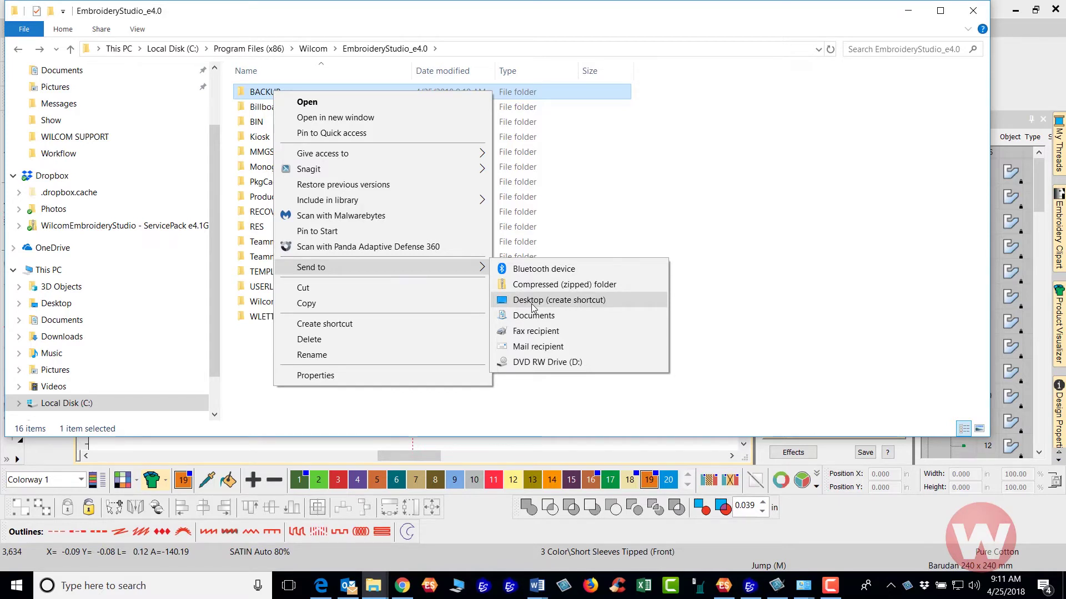
pyautogui.click(587, 183)
# View the Send to choices for the RECOVER folder without applying any, and close the File Explorer window.
pyautogui.rightClick(279, 216)
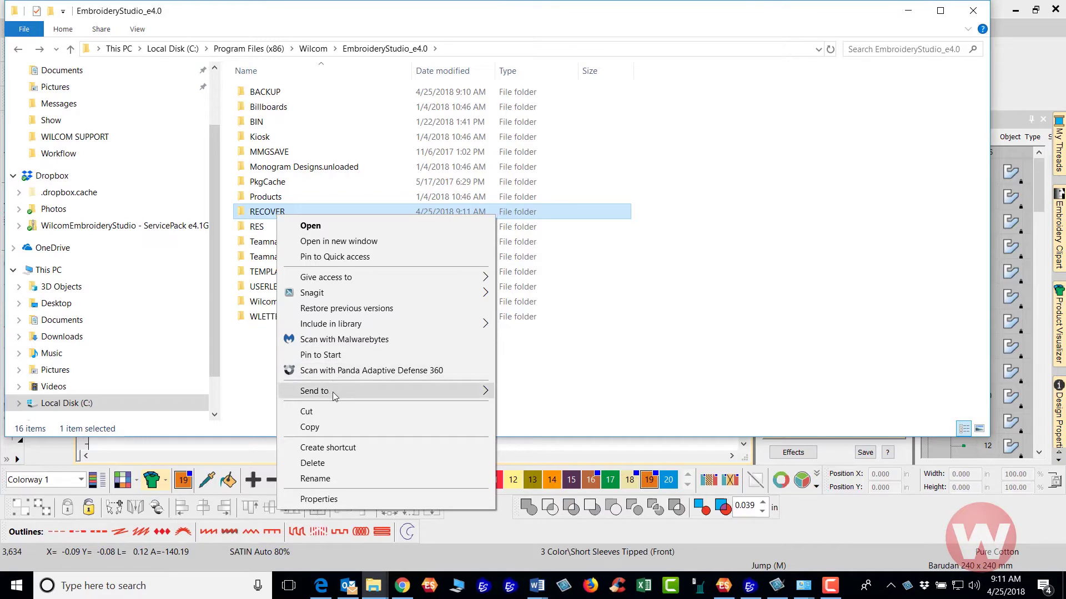
pyautogui.moveTo(334, 395)
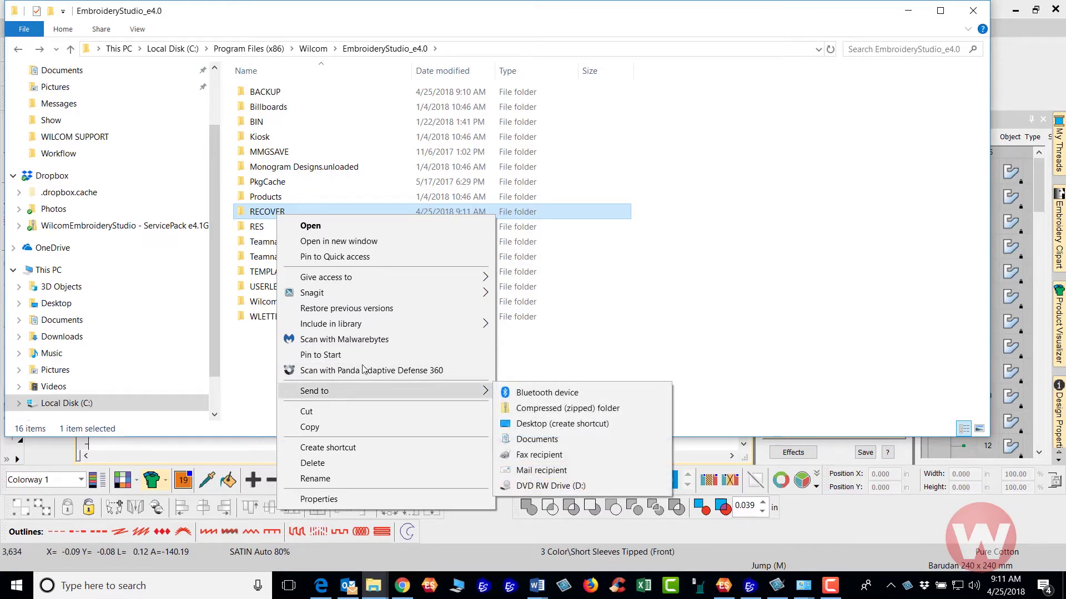
pyautogui.click(528, 344)
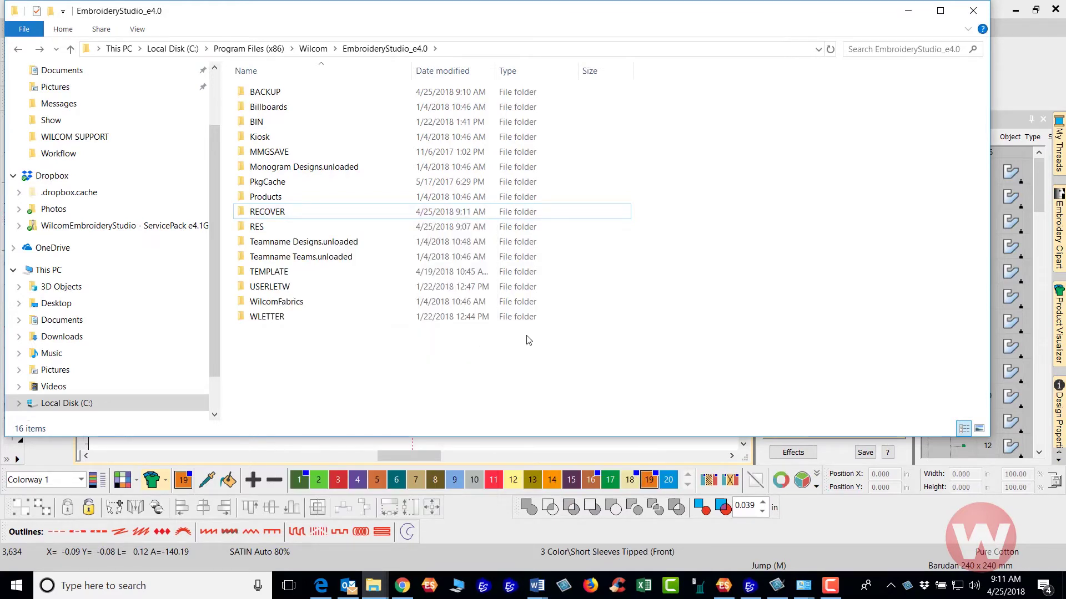
pyautogui.click(971, 12)
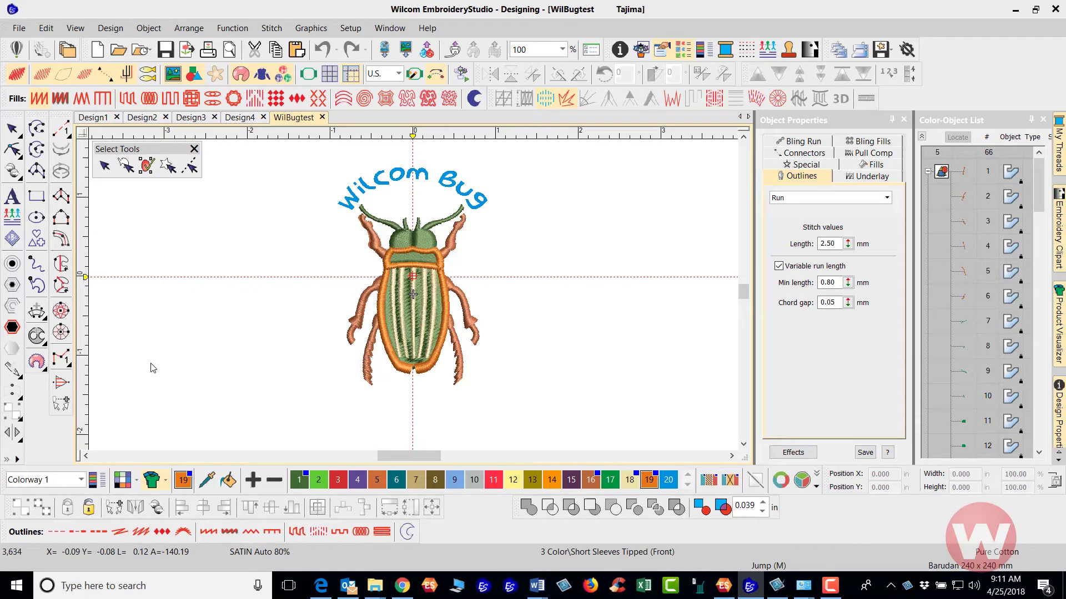
# Locate Purge Recovery in the Wilcom EmbroideryStudio e4 program group of the Windows Start menu and view its pinning options.
pyautogui.click(16, 591)
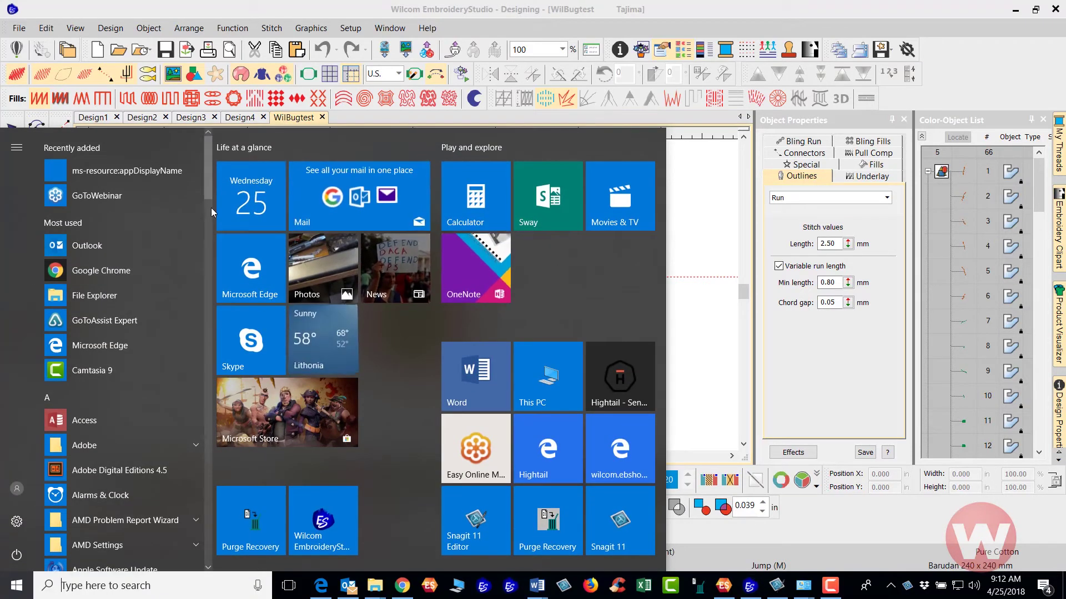
pyautogui.moveTo(207, 174); pyautogui.dragTo(182, 509)
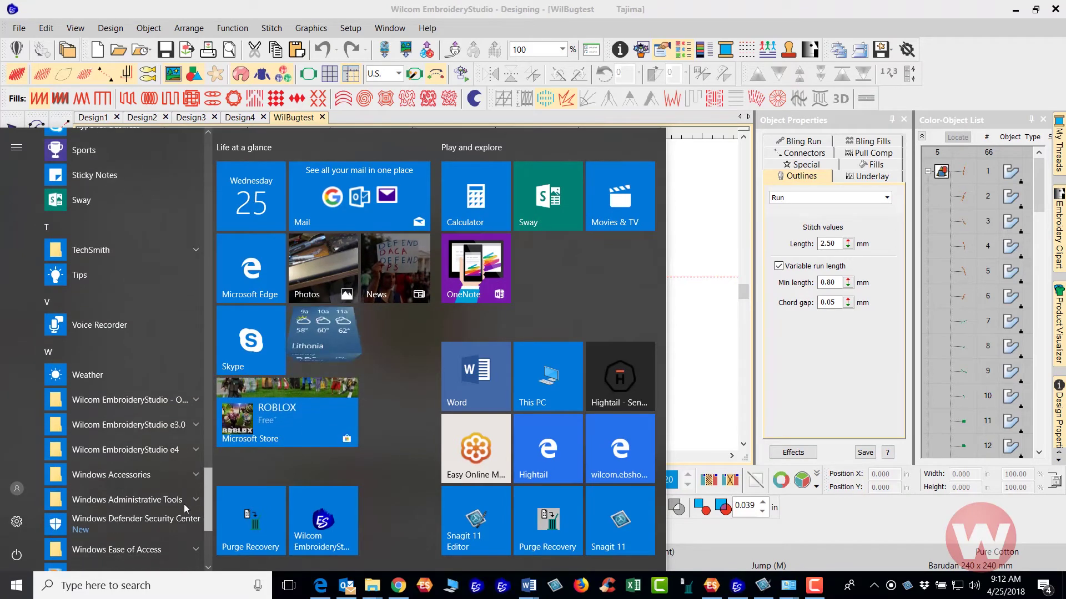
pyautogui.click(195, 454)
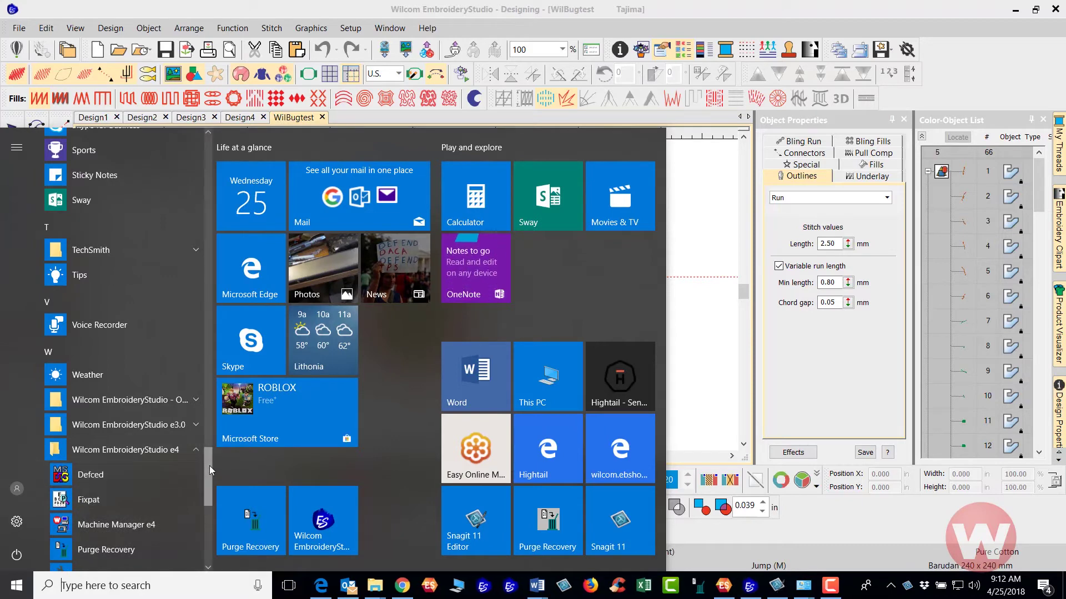
pyautogui.moveTo(208, 465); pyautogui.dragTo(209, 489)
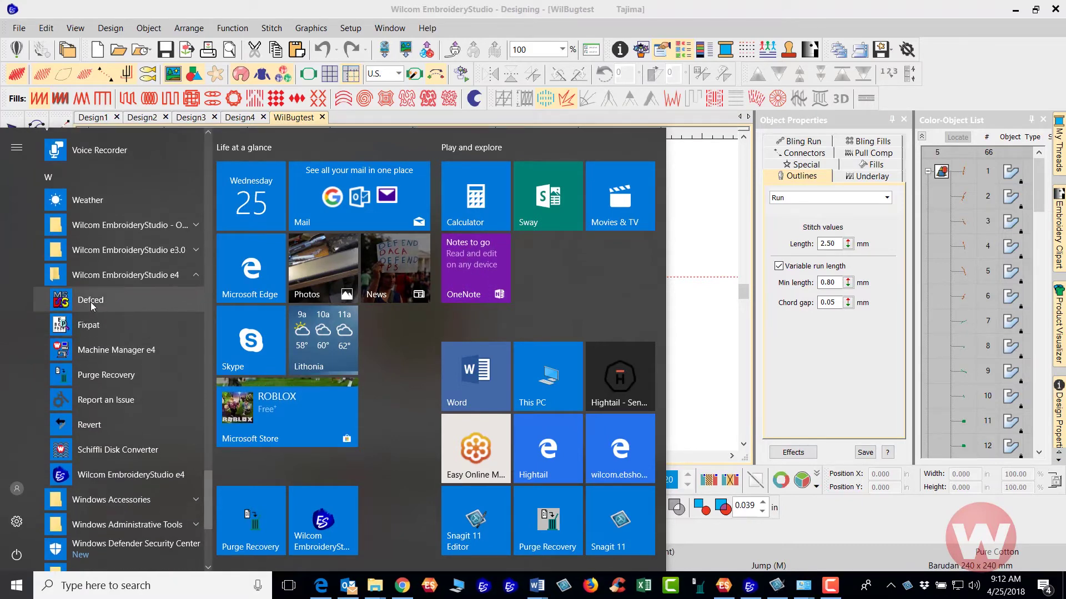
pyautogui.rightClick(175, 375)
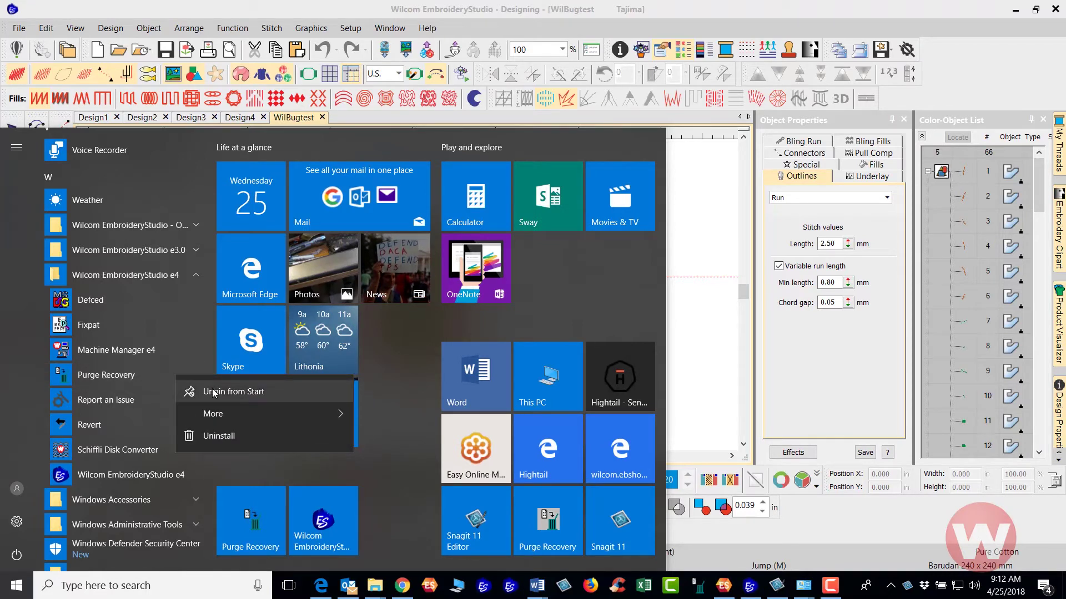
pyautogui.moveTo(228, 412)
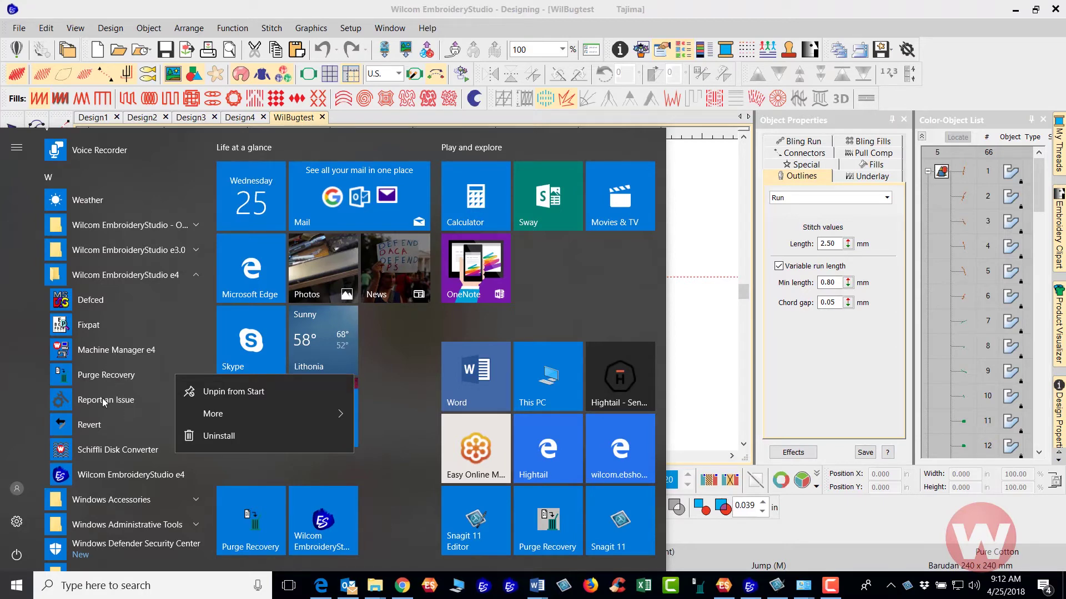
# Purge the Recover directory with the Purge Recovery utility, with Delete Backup files enabled.
pyautogui.press('Escape')
pyautogui.press('Escape')
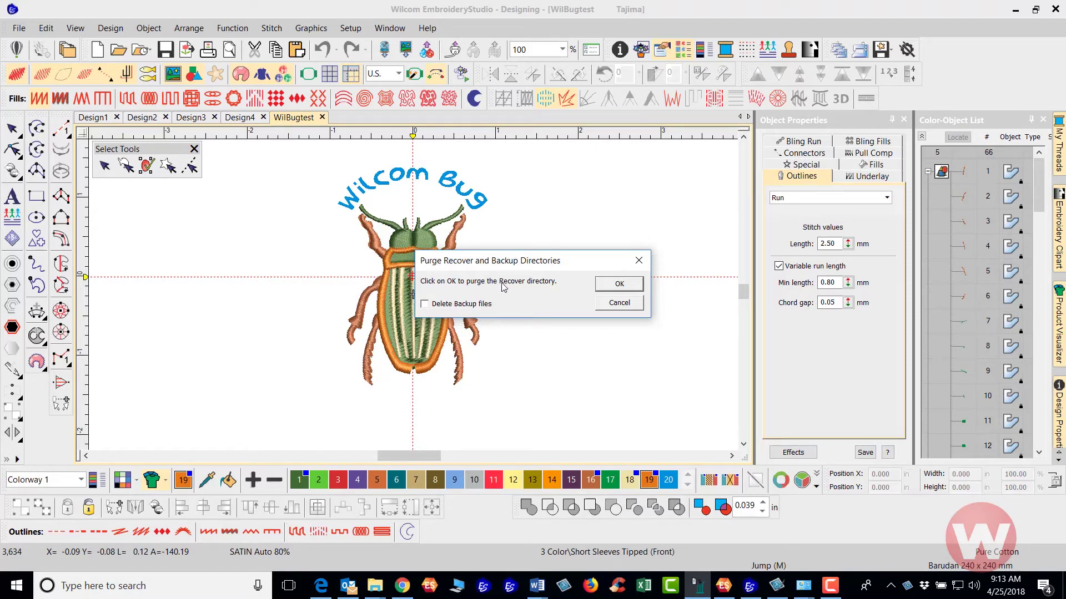
pyautogui.click(425, 304)
pyautogui.click(615, 286)
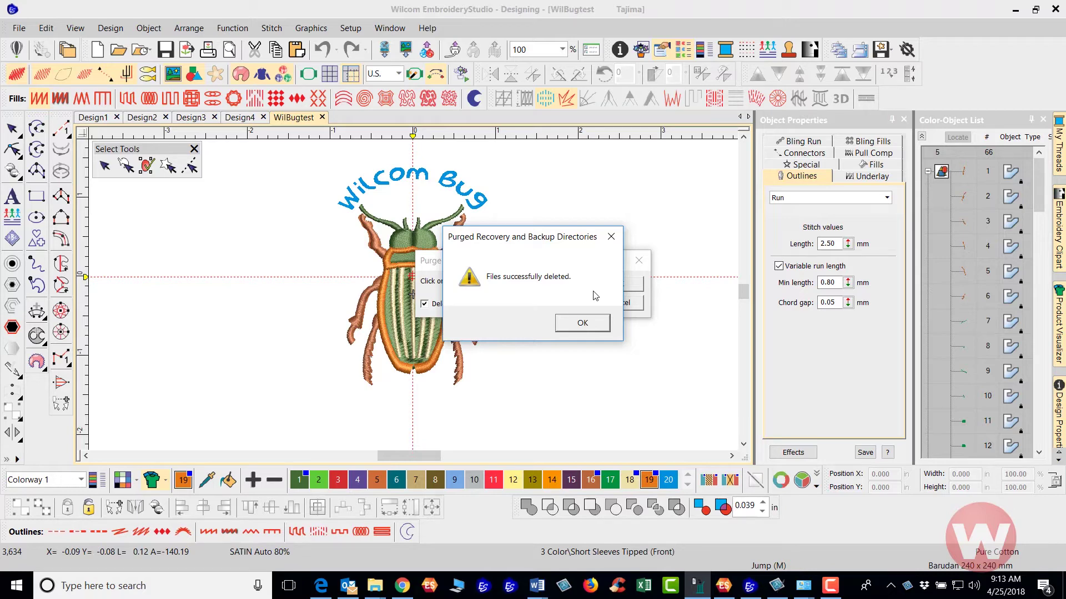
# Dismiss the purge message, start a new blank design, and enter WILCOM TRAINING as the lettering text.
pyautogui.click(583, 324)
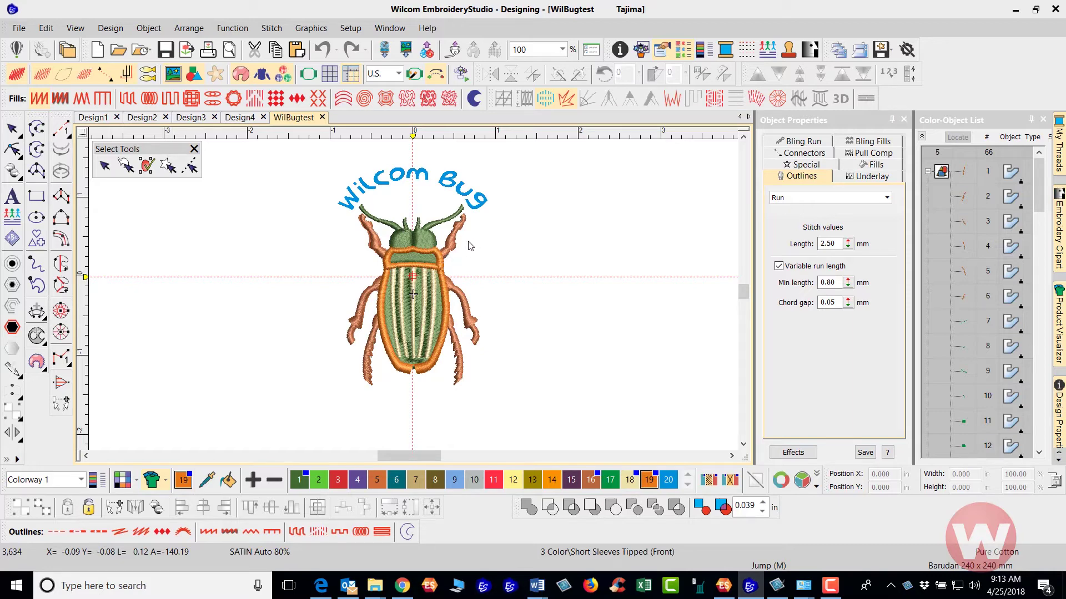
pyautogui.click(98, 50)
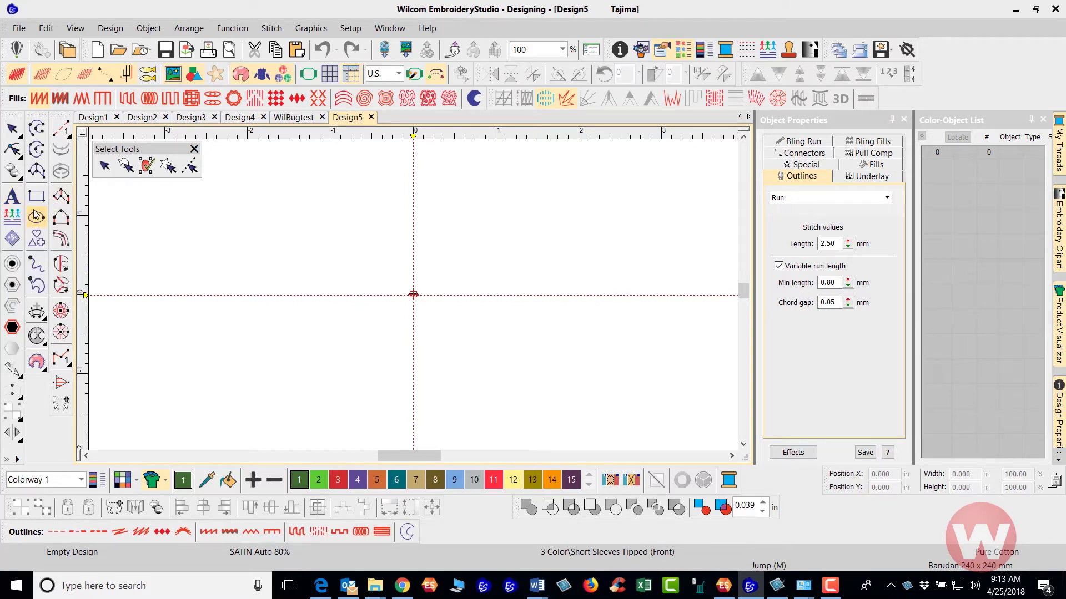
pyautogui.click(12, 197)
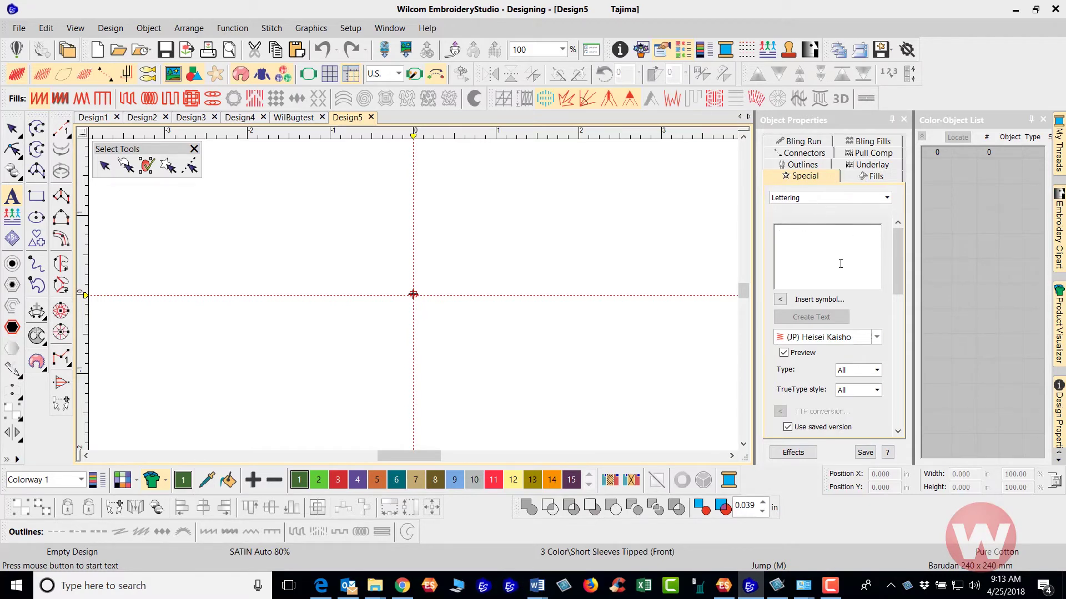
pyautogui.click(792, 239)
pyautogui.write('WILCOM TRAINING')
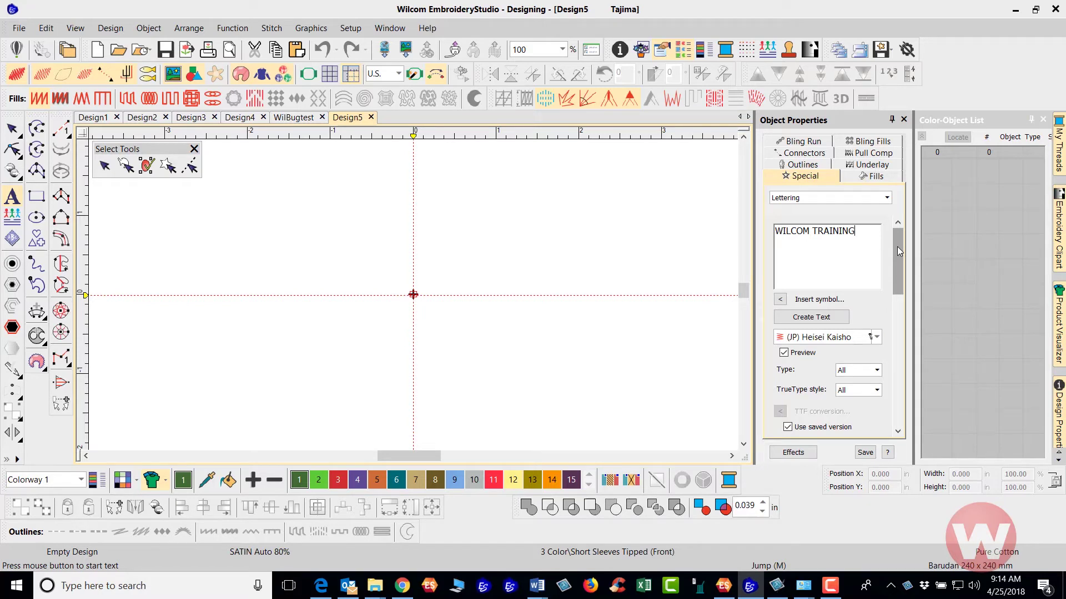
# Review the height, baseline and justification settings, and create the WILCOM TRAINING lettering at the design's center point.
pyautogui.moveTo(900, 251); pyautogui.dragTo(894, 299)
pyautogui.moveTo(897, 248); pyautogui.dragTo(896, 303)
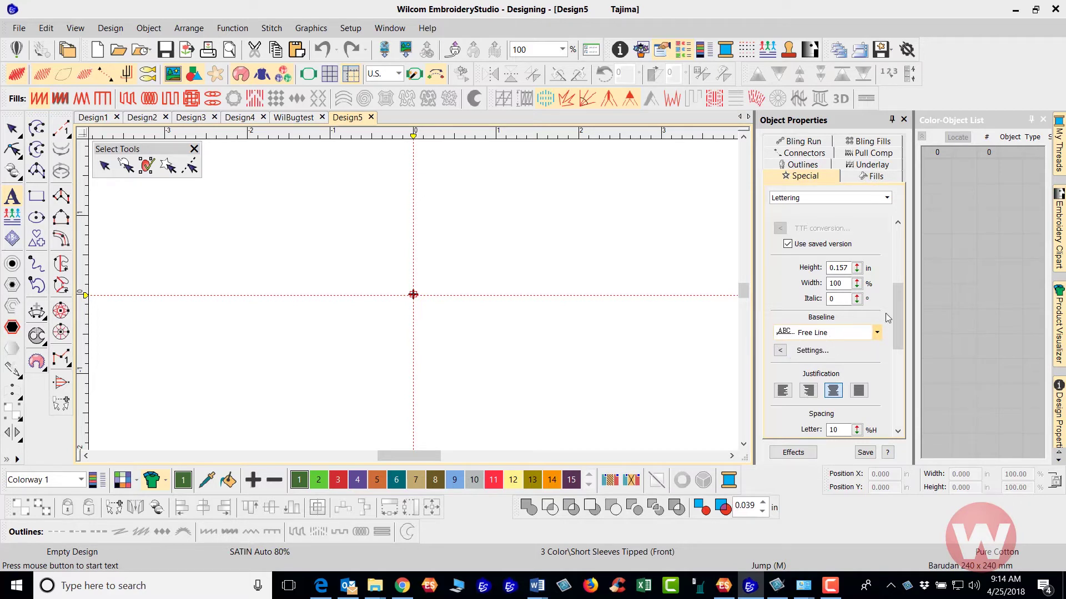
pyautogui.moveTo(899, 286); pyautogui.dragTo(899, 233)
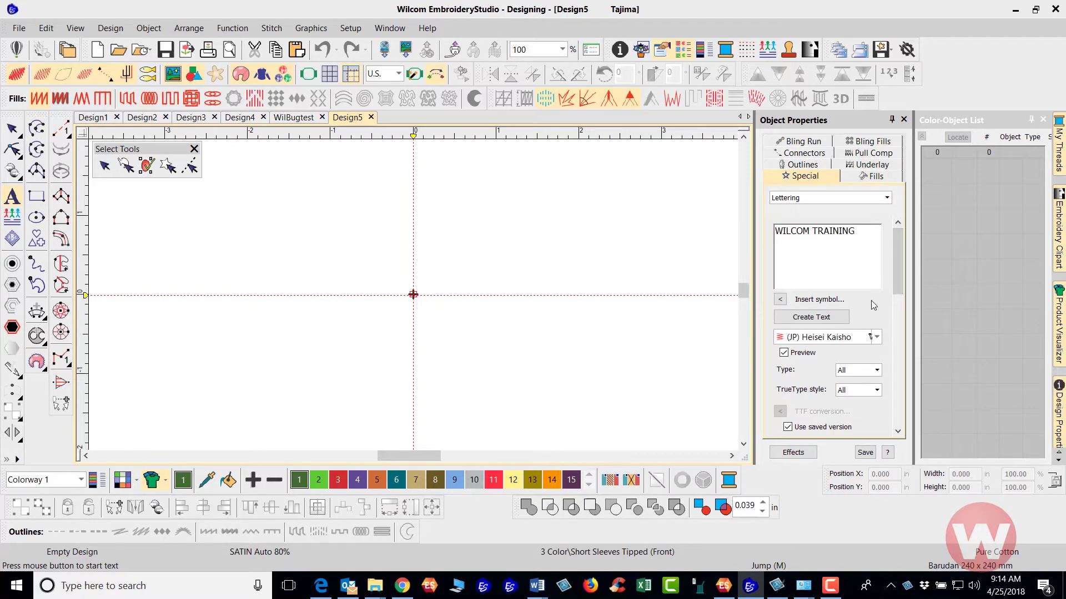
pyautogui.click(809, 321)
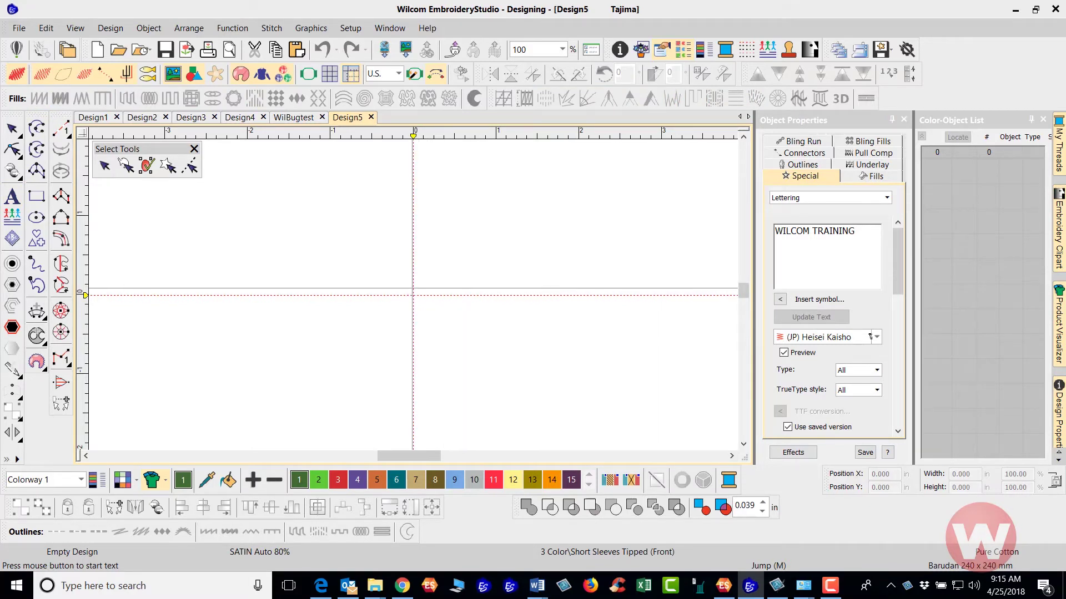
pyautogui.click(413, 294)
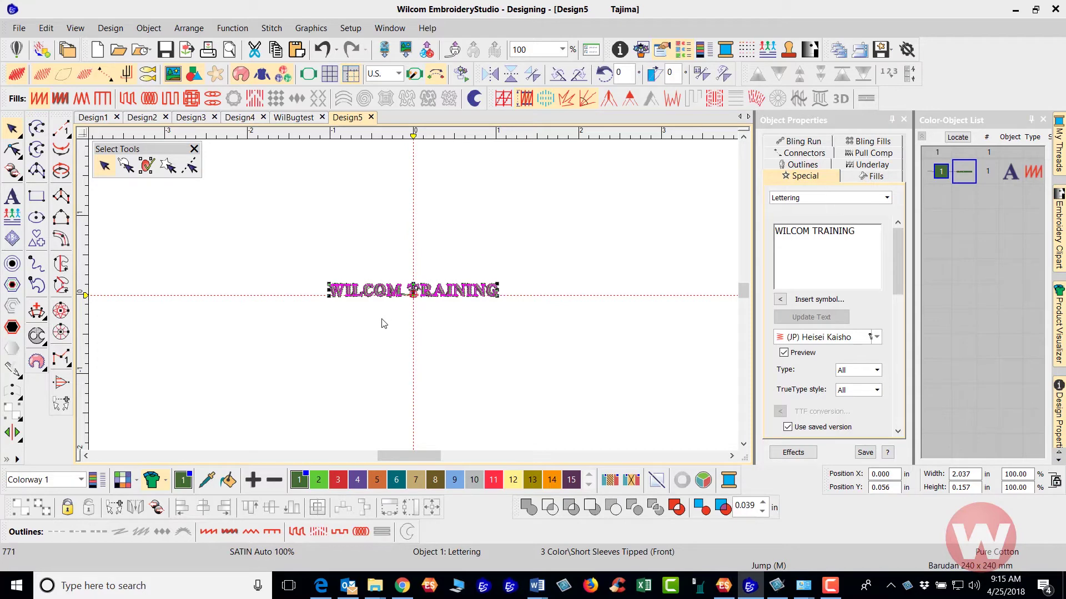
# Inspect the lettering up close and at actual size, and switch the measurement units to Metric.
pyautogui.press('0')
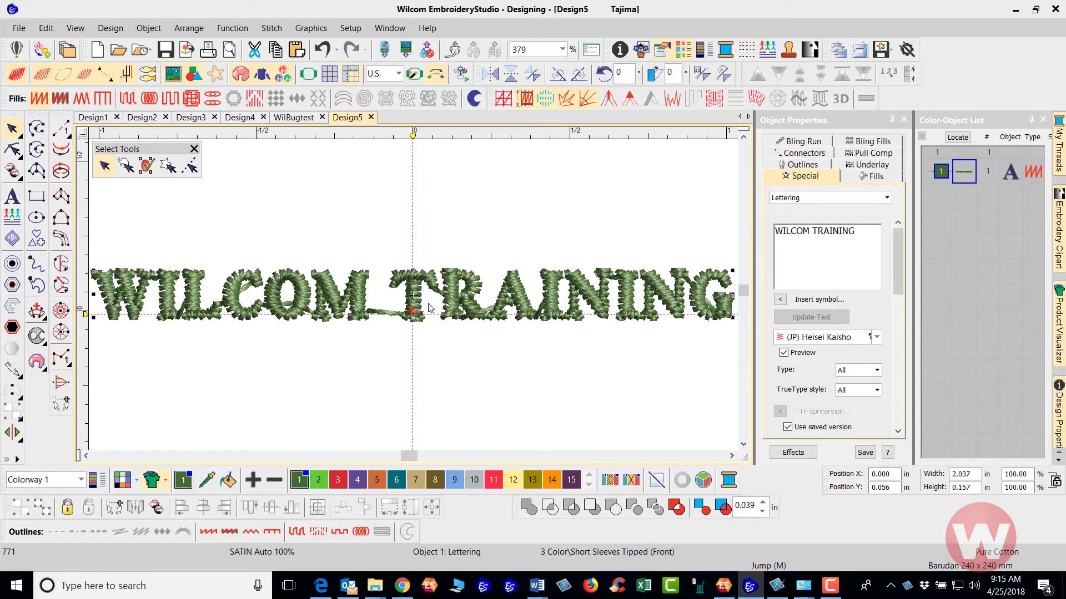
pyautogui.press('1')
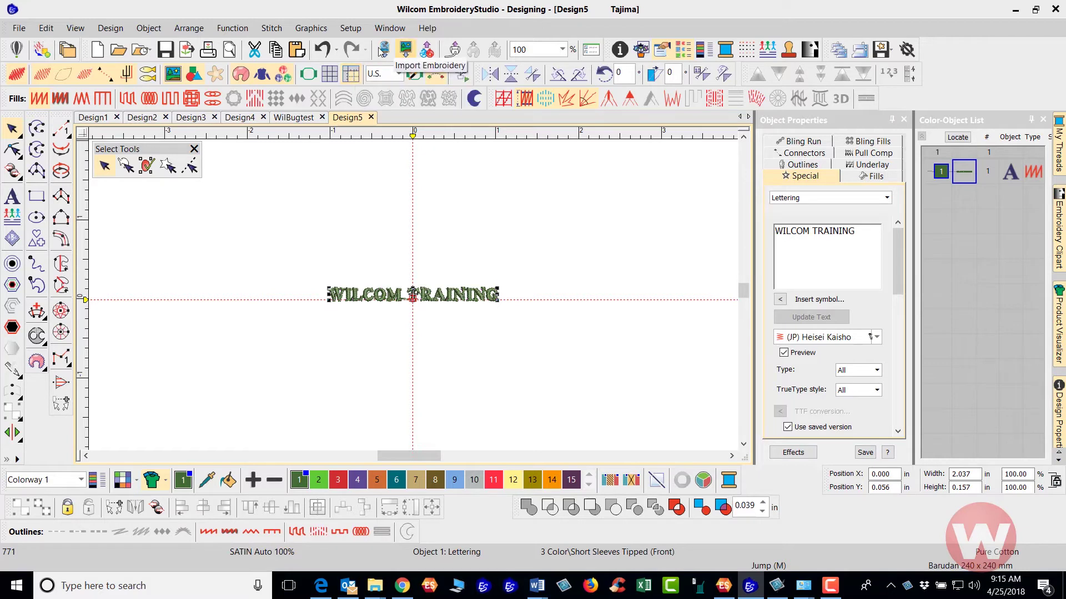
pyautogui.click(398, 73)
pyautogui.click(394, 89)
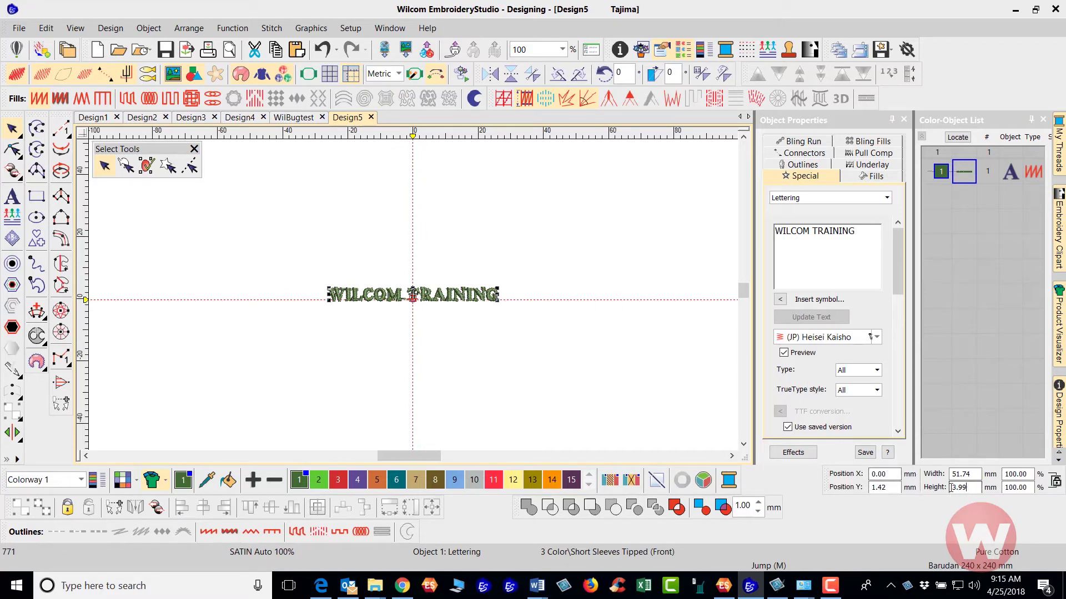
# Set the height of the WILCOM TRAINING lettering to 5.0 mm.
pyautogui.doubleClick(969, 490)
pyautogui.write('4')
pyautogui.press('BackSpace')
pyautogui.write('5.0')
pyautogui.press('Return')
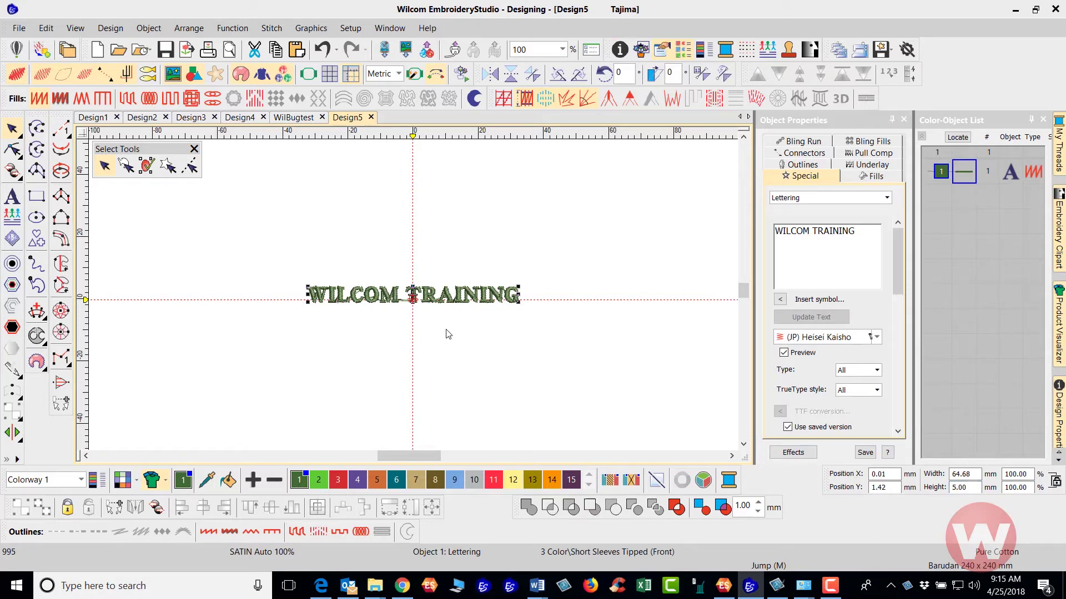
# Enlarge the font list to show its previews and change the lettering's font to SMALL TIMES.
pyautogui.press('0')
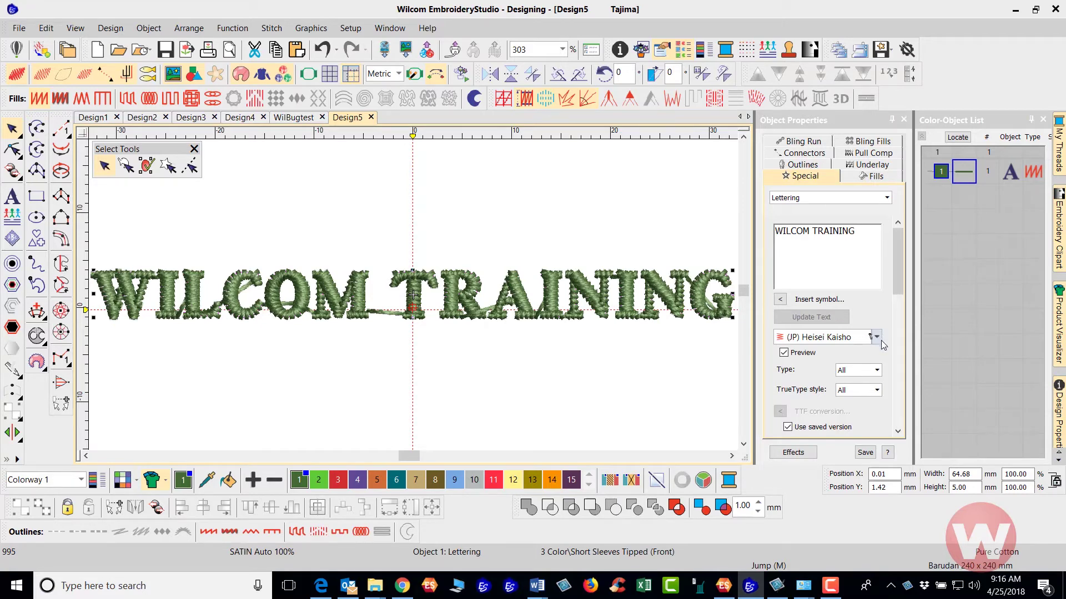
pyautogui.click(877, 337)
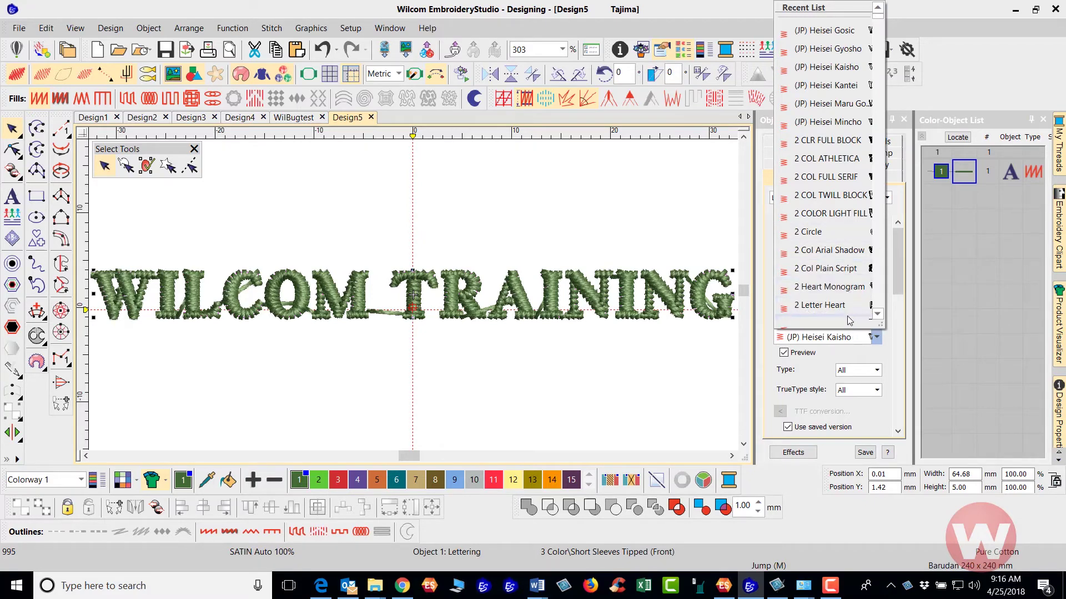
pyautogui.scroll(-1, 866, 337)
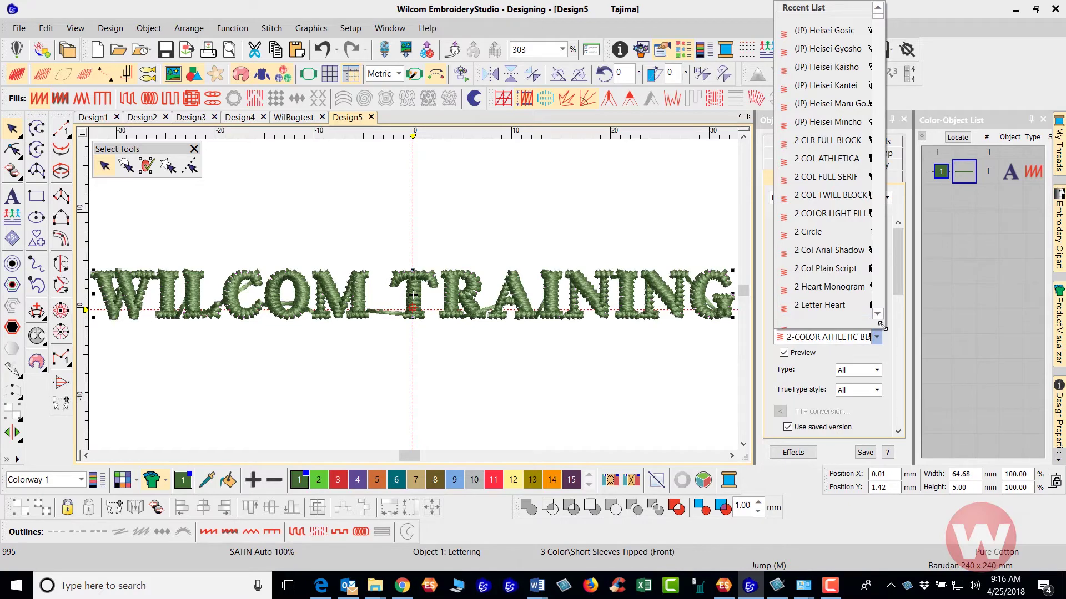
pyautogui.moveTo(881, 326); pyautogui.dragTo(1034, 357)
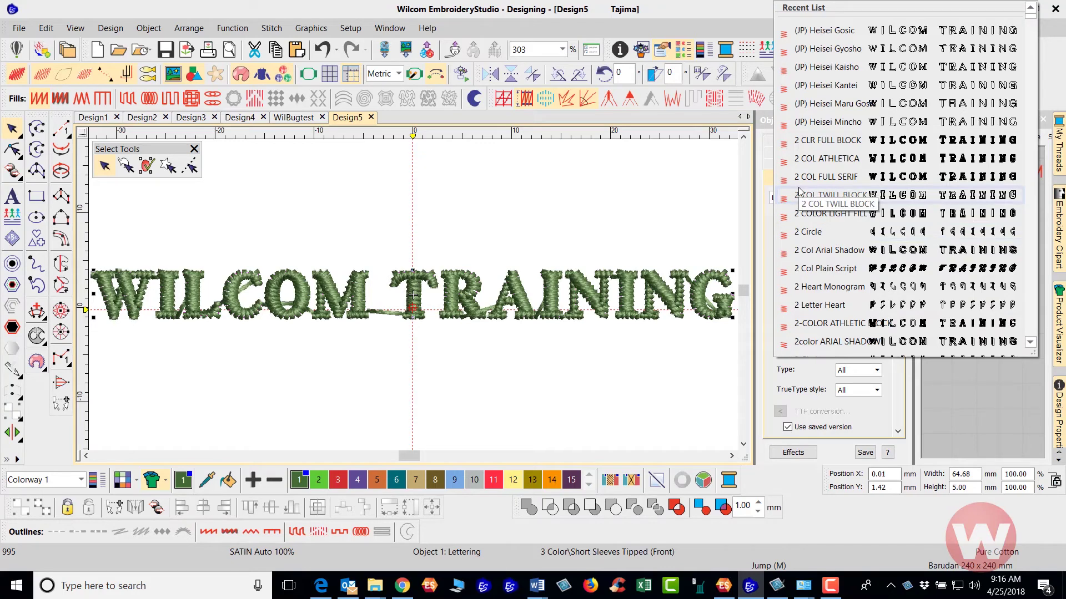
pyautogui.scroll(-10, 799, 192)
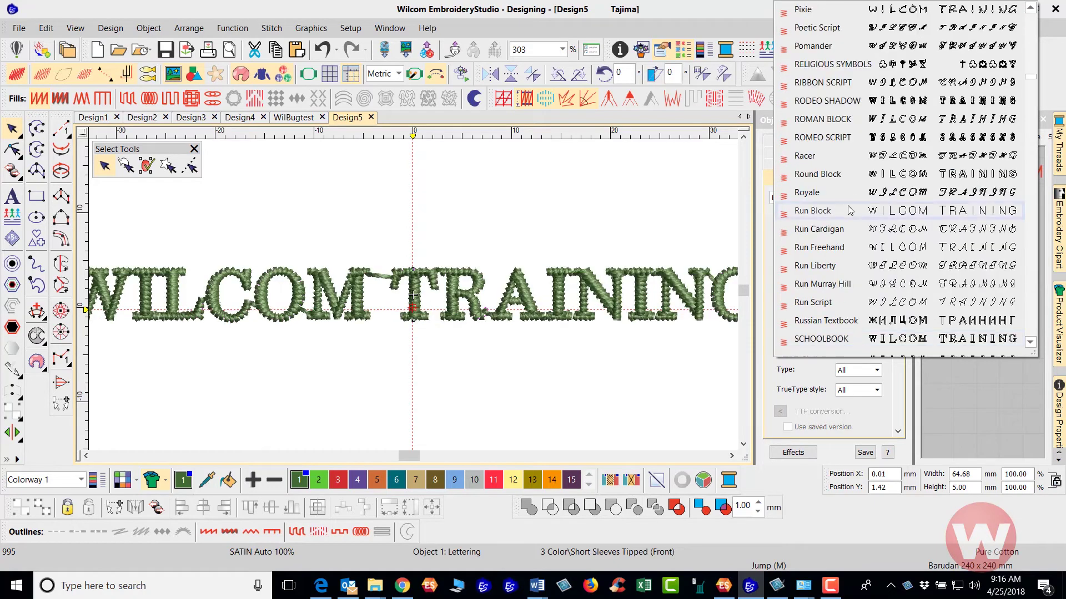
pyautogui.scroll(-1, 837, 186)
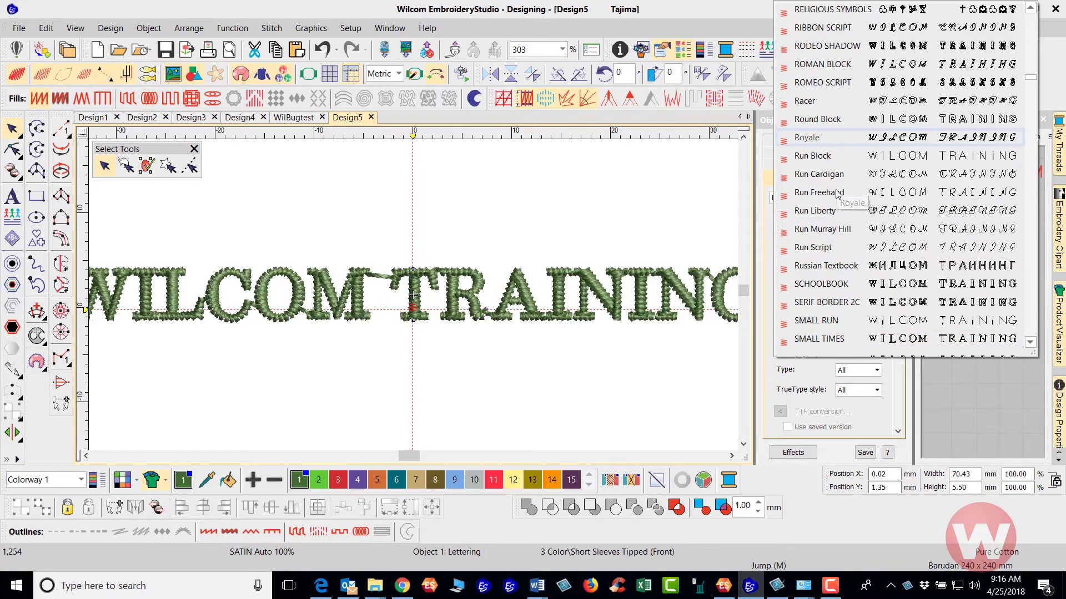
pyautogui.scroll(-1, 836, 192)
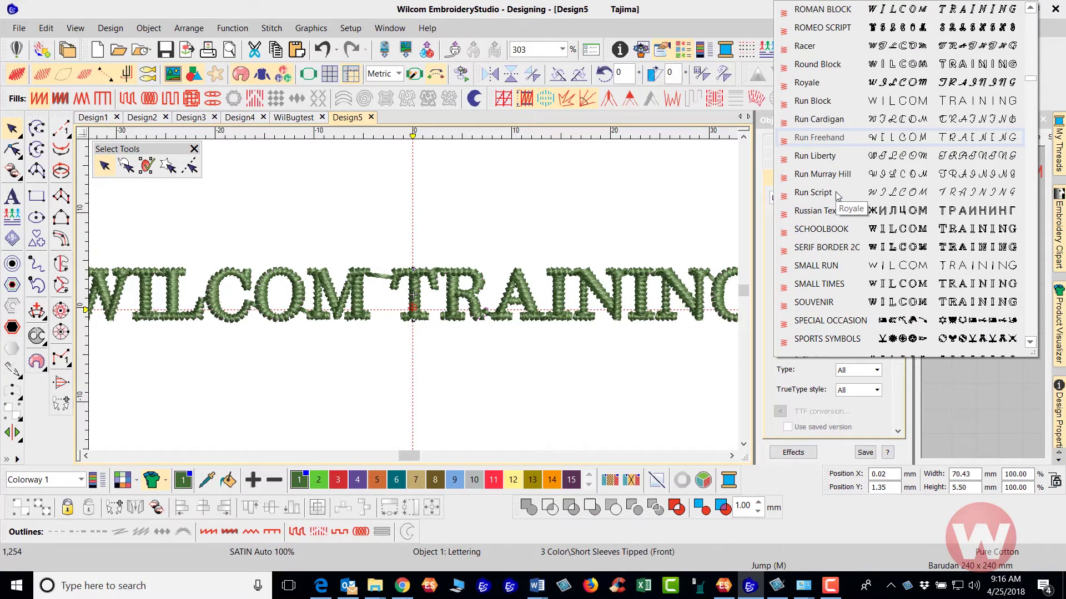
pyautogui.scroll(-1, 837, 194)
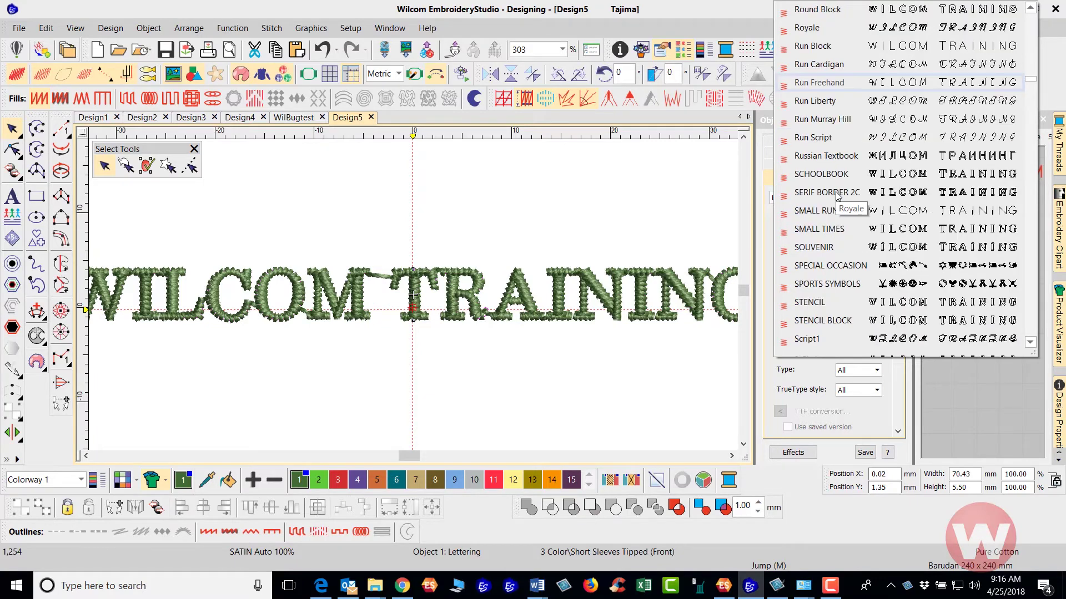
pyautogui.click(834, 232)
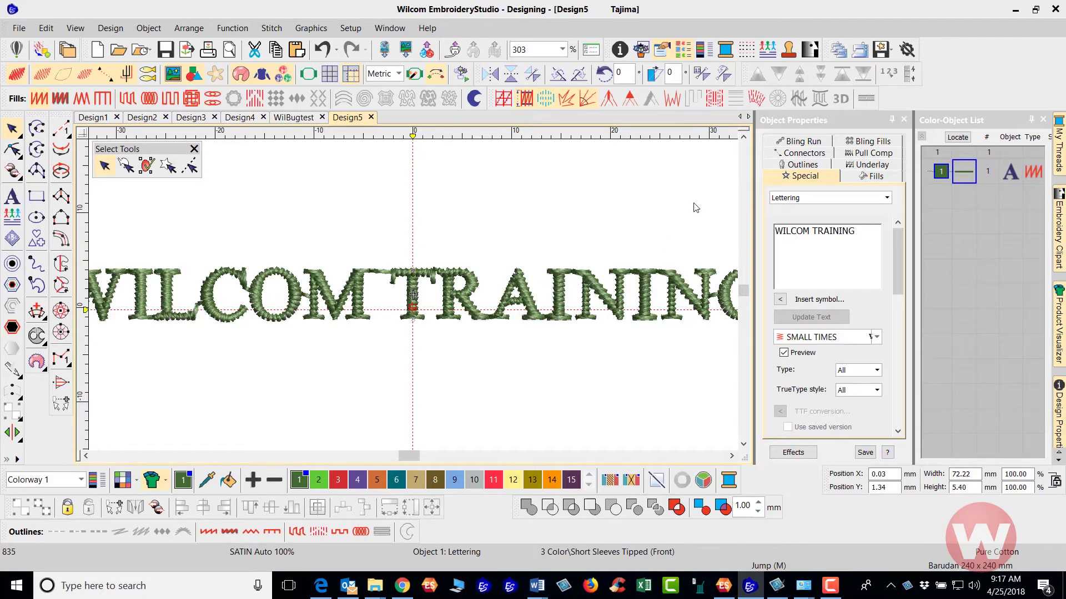
# Enable the first underlay for the lettering with the Center Run type, and check the second underlay setting.
pyautogui.click(865, 168)
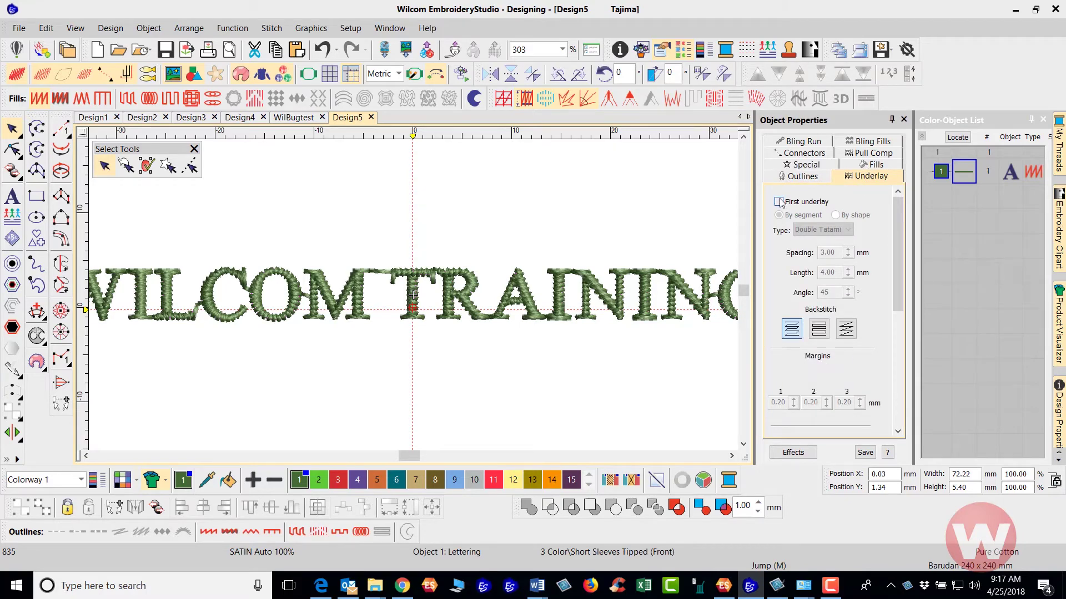
pyautogui.click(778, 202)
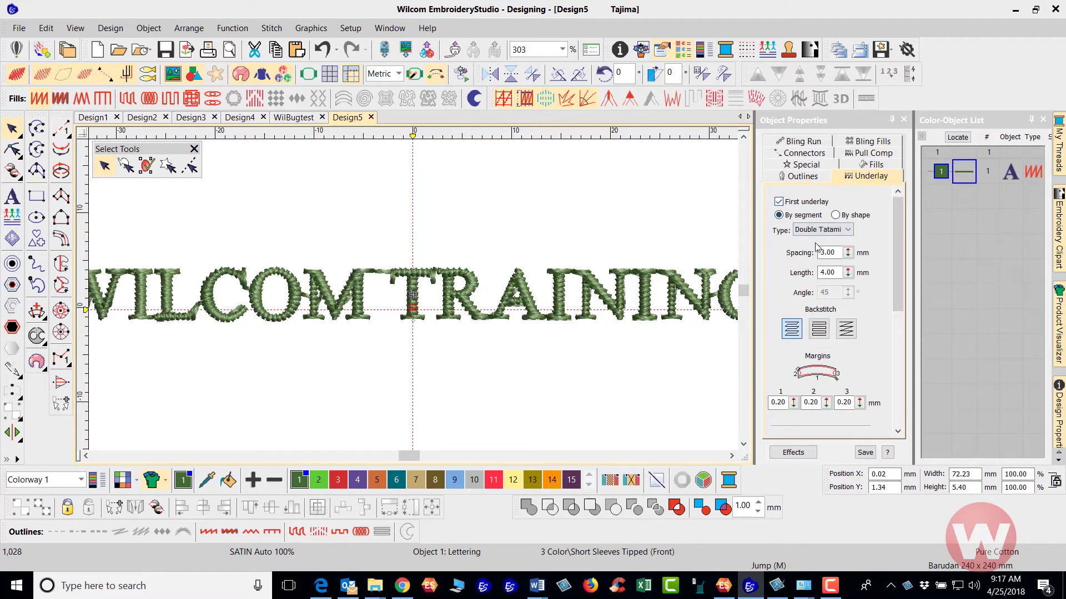
pyautogui.click(848, 229)
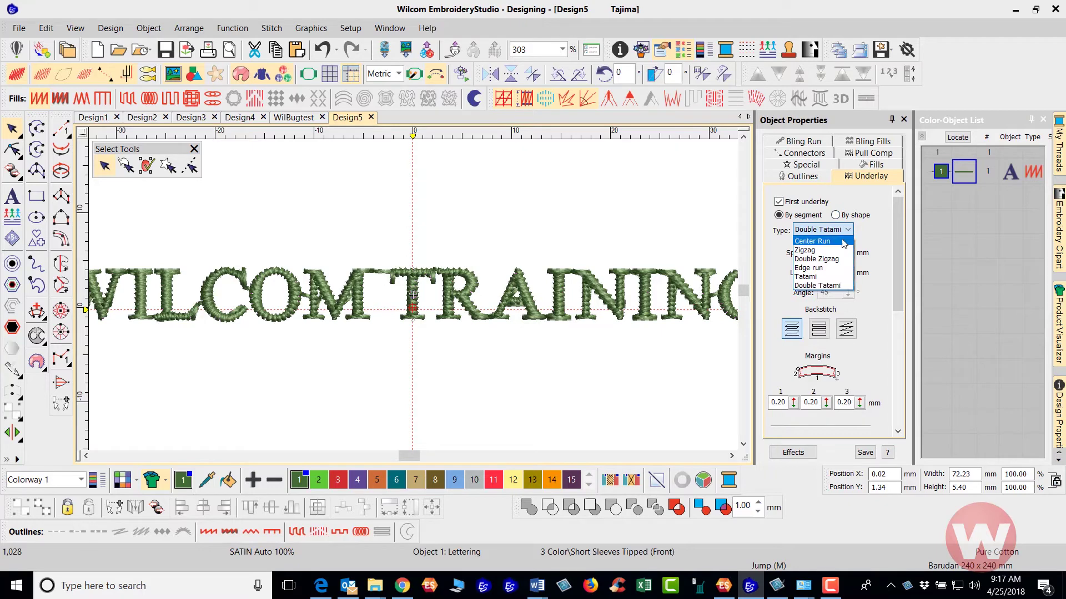
pyautogui.click(844, 242)
pyautogui.moveTo(891, 225); pyautogui.dragTo(887, 284)
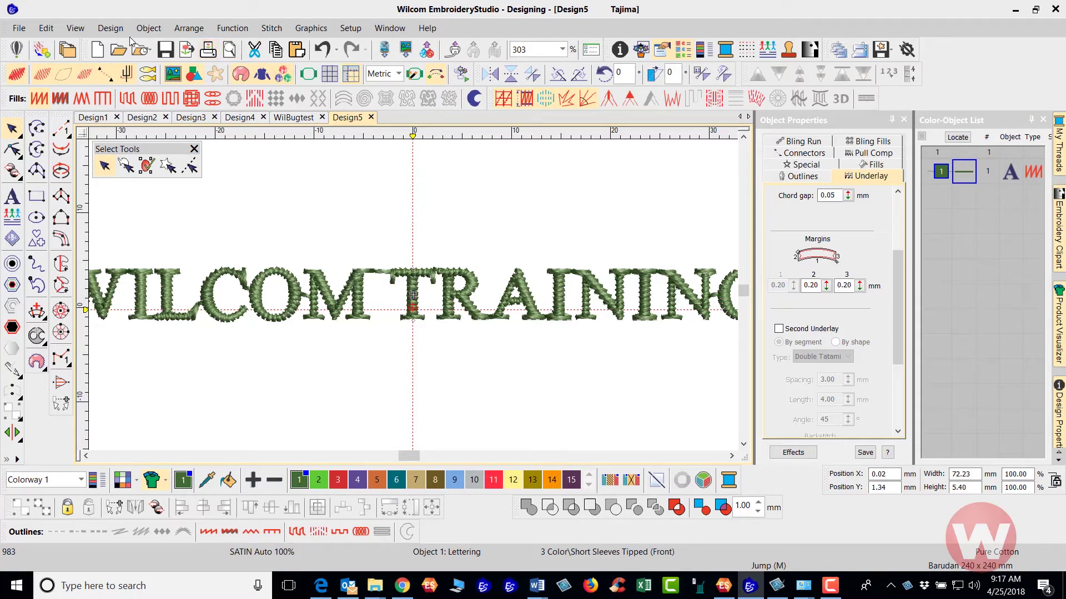
# Apply the Pique auto fabric to the design.
pyautogui.click(111, 28)
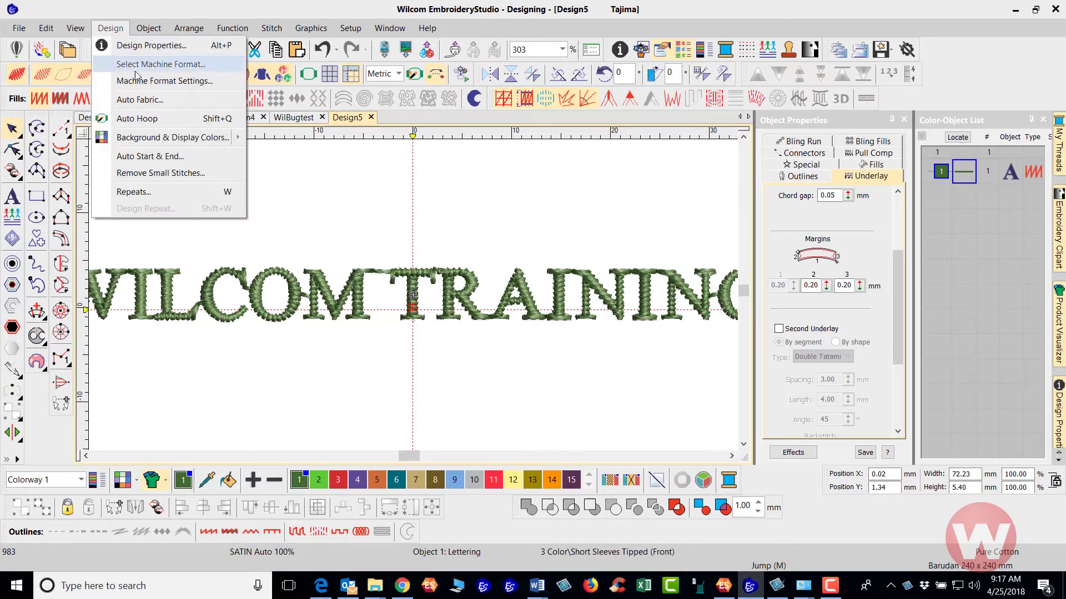
pyautogui.click(140, 100)
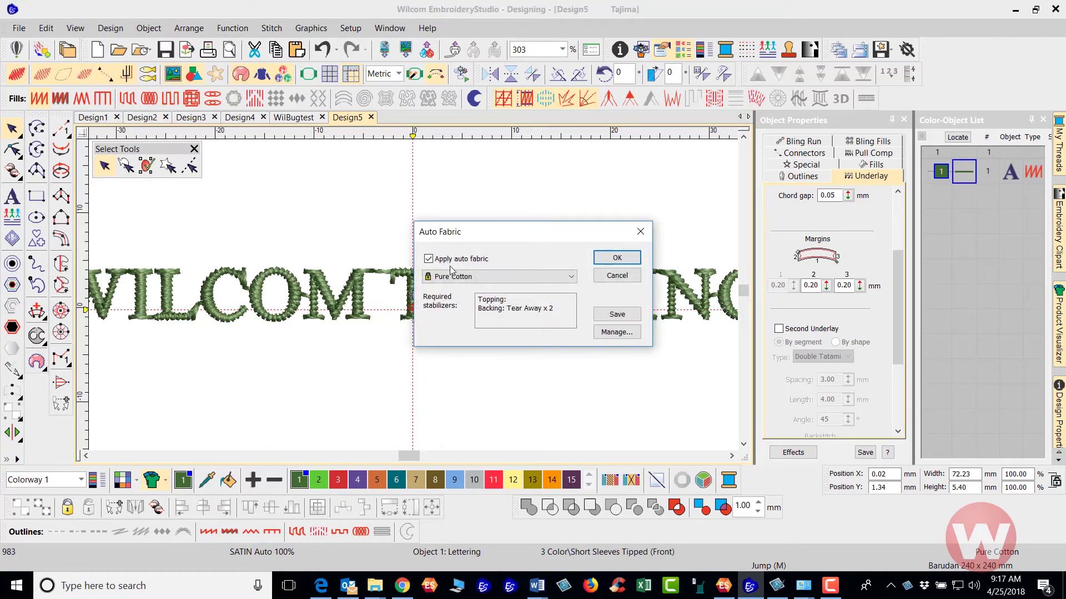
pyautogui.click(572, 277)
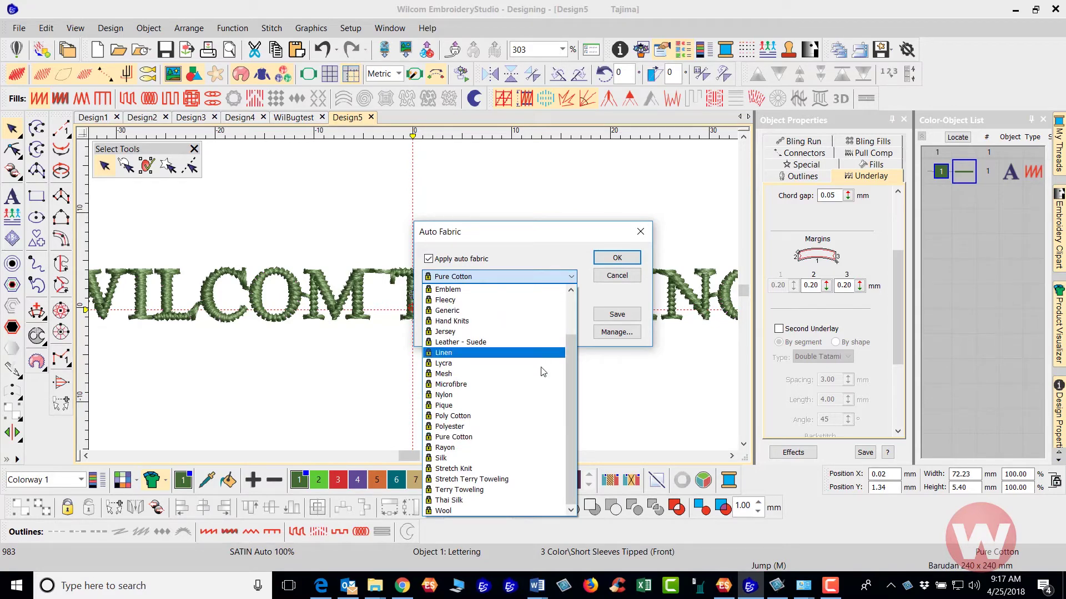
pyautogui.click(543, 405)
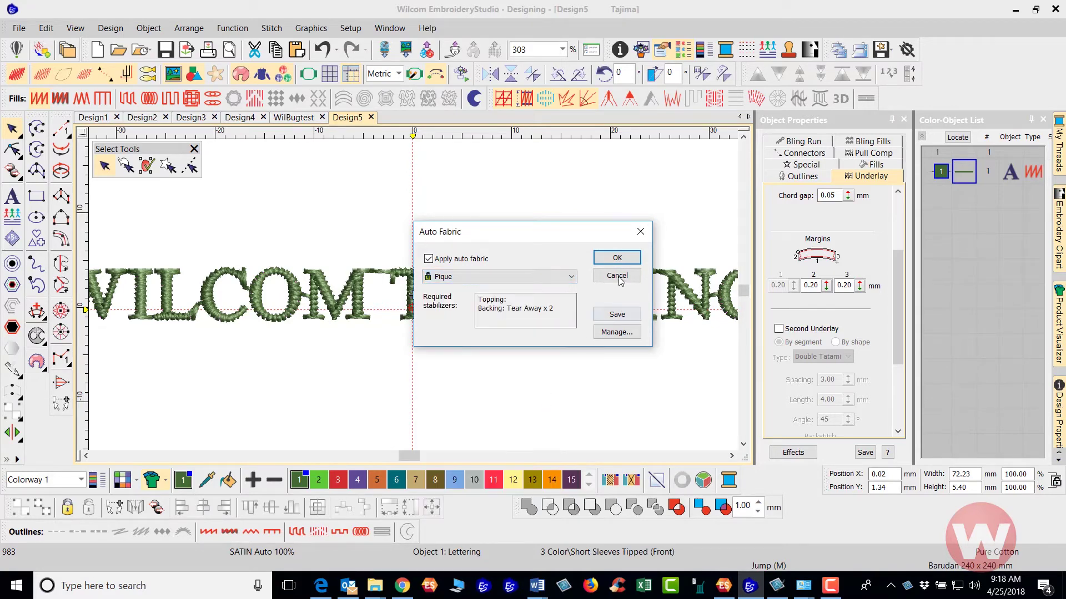
pyautogui.click(615, 257)
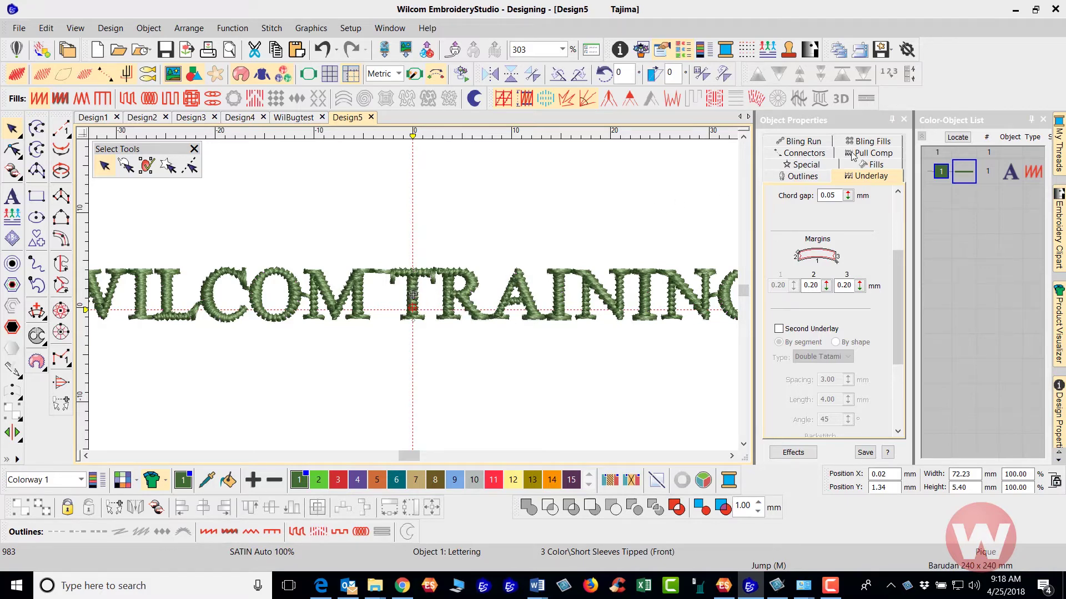
# Enable Adjust column width in the lettering's pull compensation settings, try 0 mm, and set it to 0.10 mm.
pyautogui.click(868, 155)
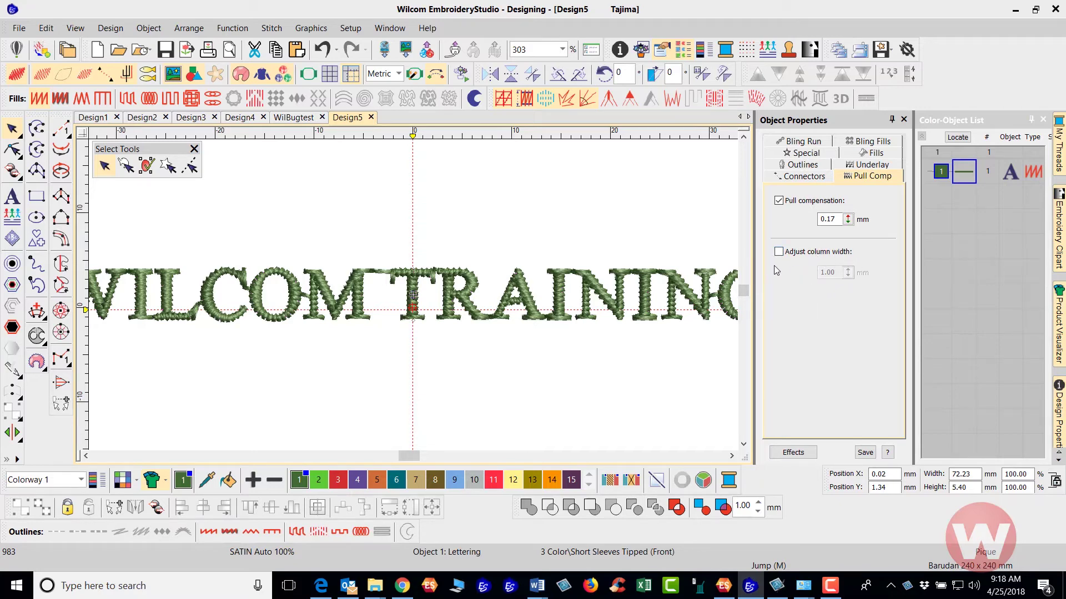
pyautogui.click(779, 252)
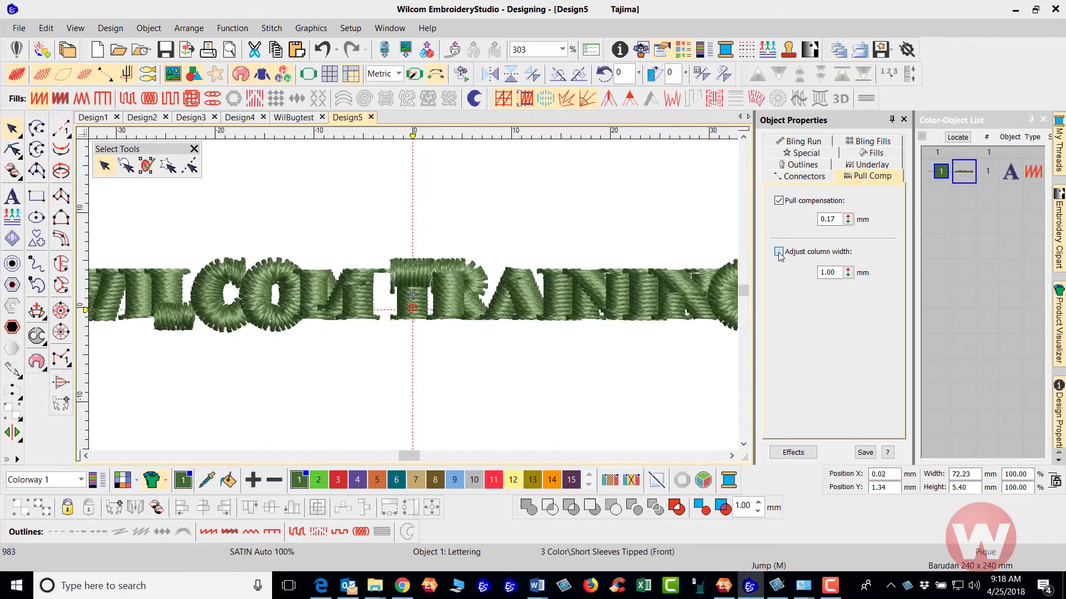
pyautogui.doubleClick(842, 275)
pyautogui.write('0')
pyautogui.press('Return')
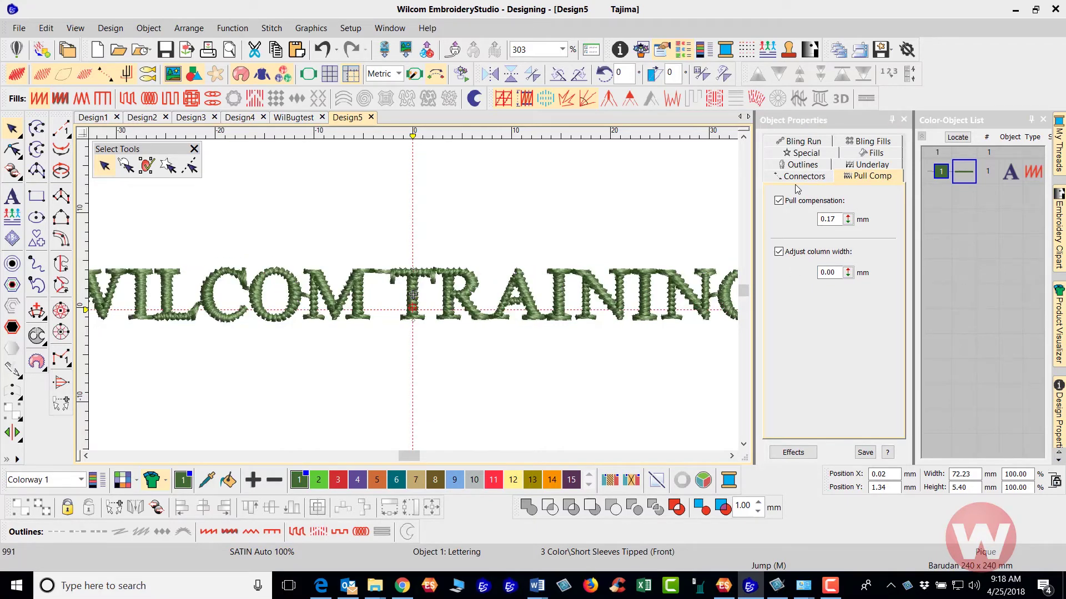
pyautogui.doubleClick(827, 272)
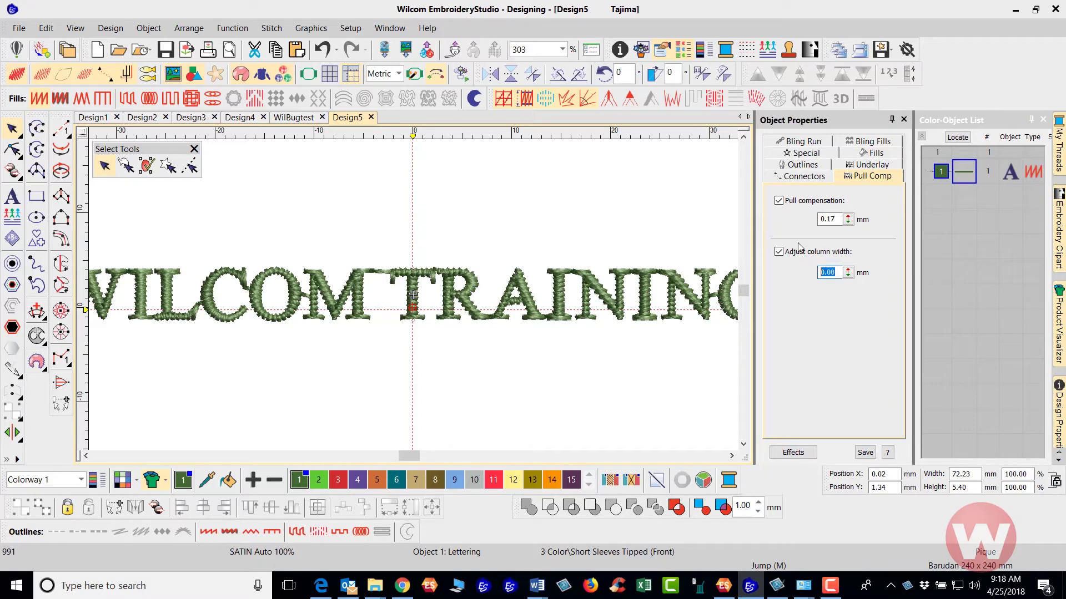
pyautogui.write('0.10')
pyautogui.press('Return')
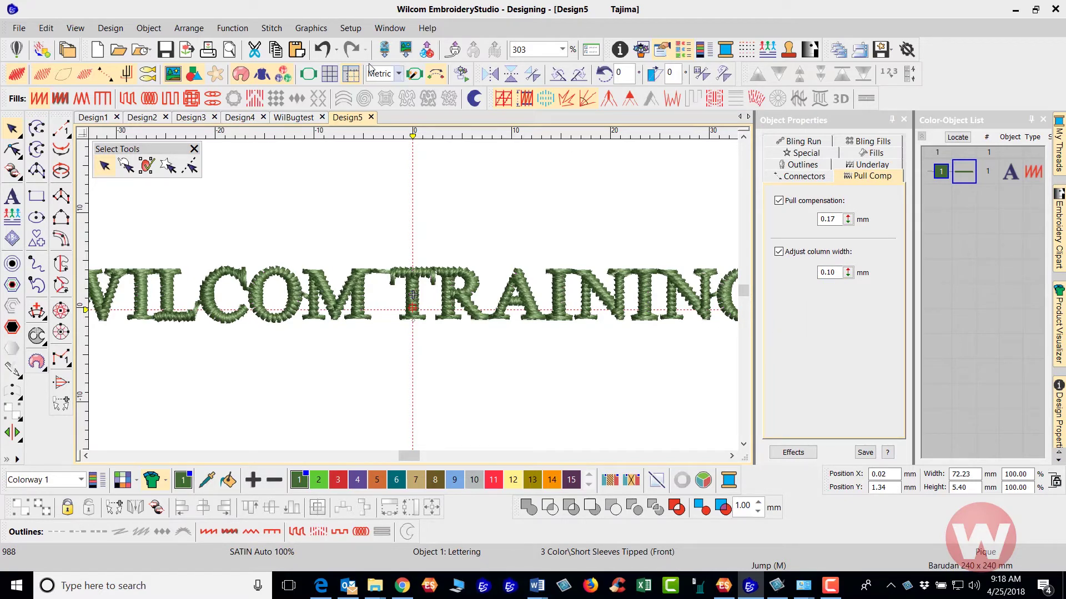
# Undo and redo the last column width adjustment to compare the lettering's thickness.
pyautogui.click(325, 51)
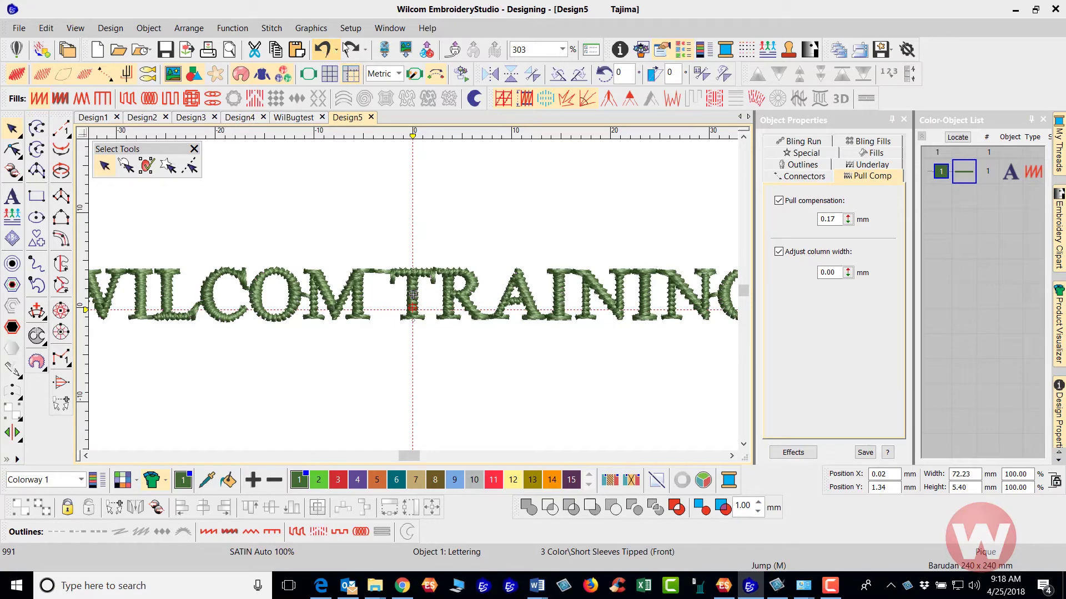
pyautogui.click(351, 49)
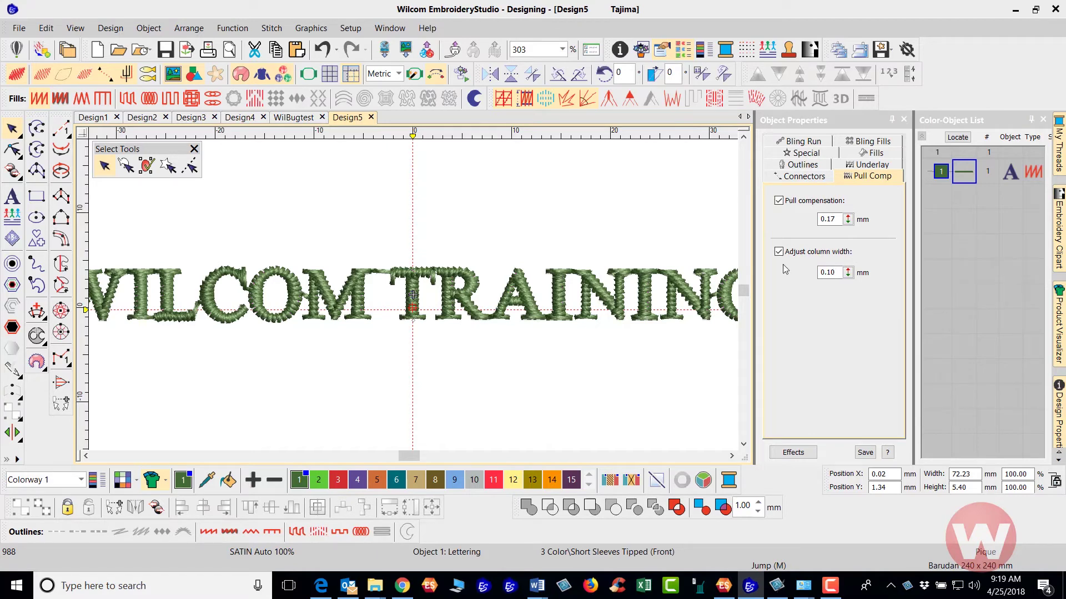
pyautogui.click(556, 212)
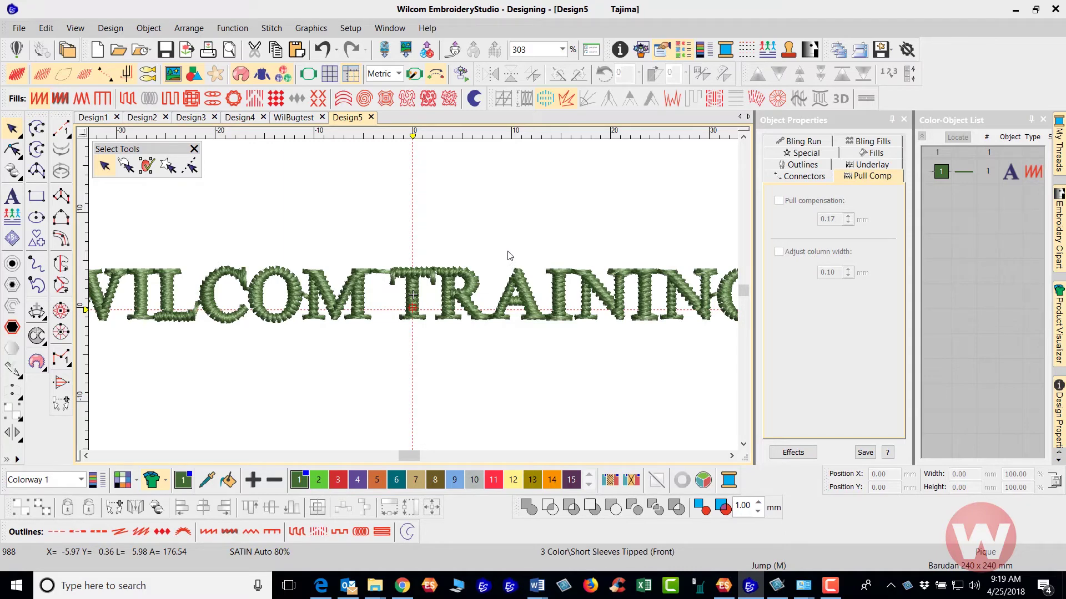
pyautogui.scroll(-1, 510, 256)
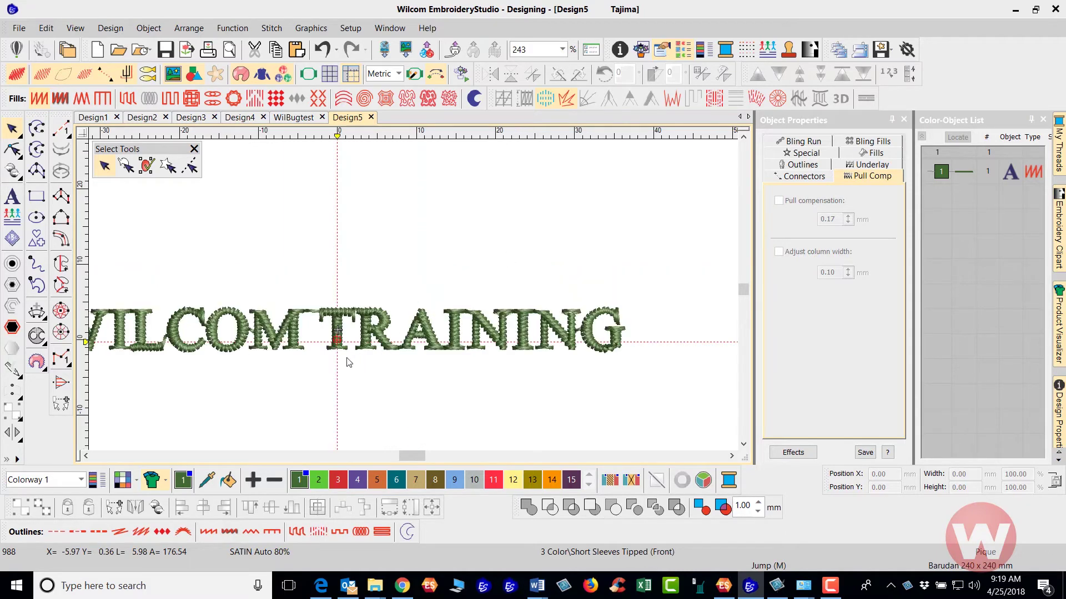
pyautogui.scroll(-1, 332, 359)
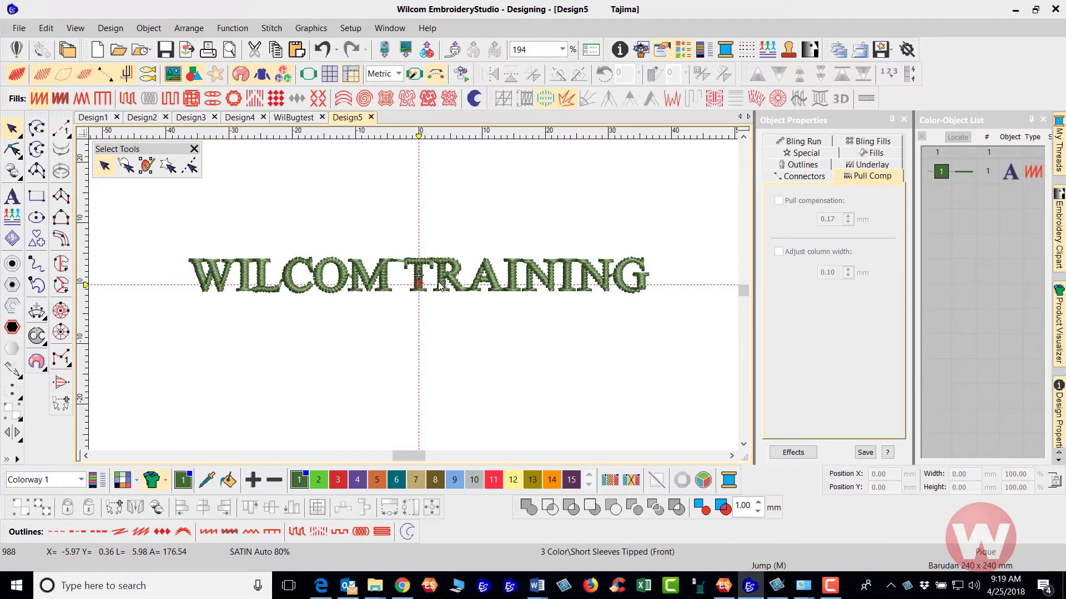
pyautogui.scroll(2, 419, 283)
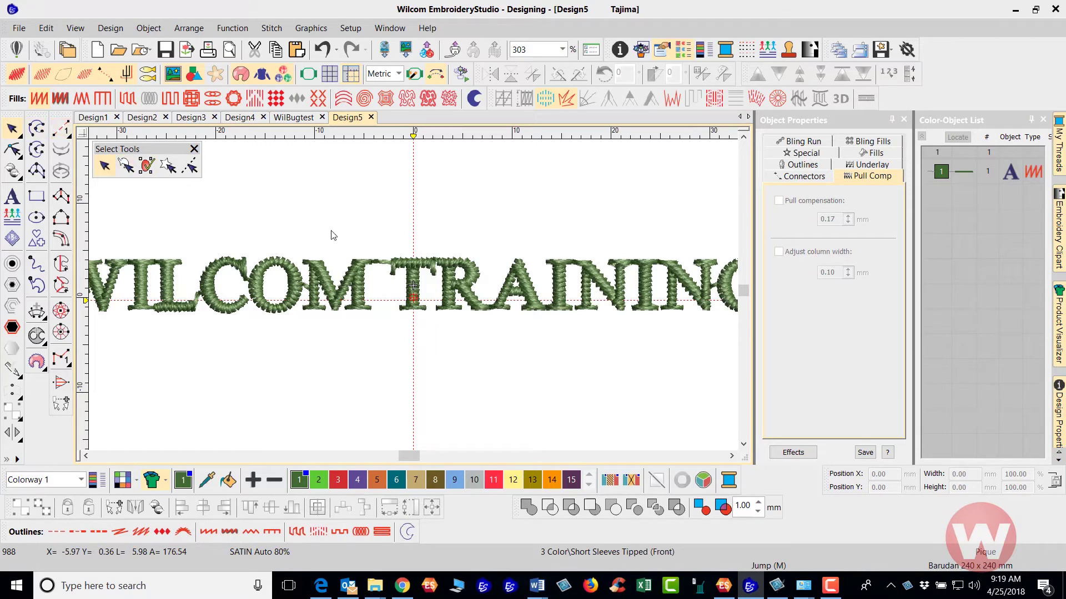
# Move the lettering away from the design centre, up and to the right, to about X 4.35 mm, Y 12.86 mm.
pyautogui.click(355, 277)
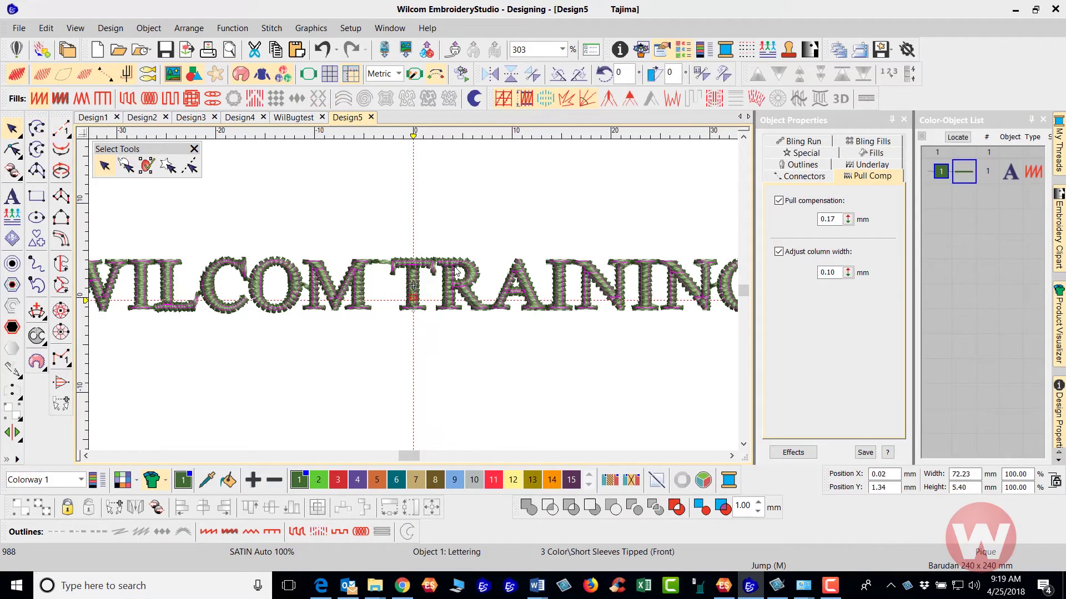
pyautogui.moveTo(457, 271); pyautogui.dragTo(499, 162)
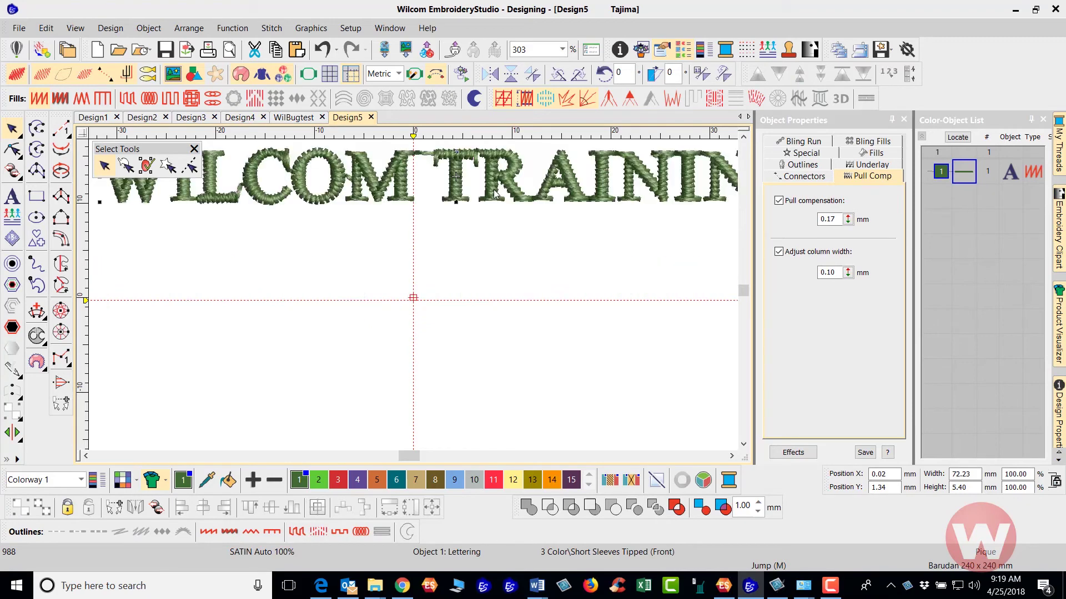
pyautogui.press('0')
pyautogui.press('0')
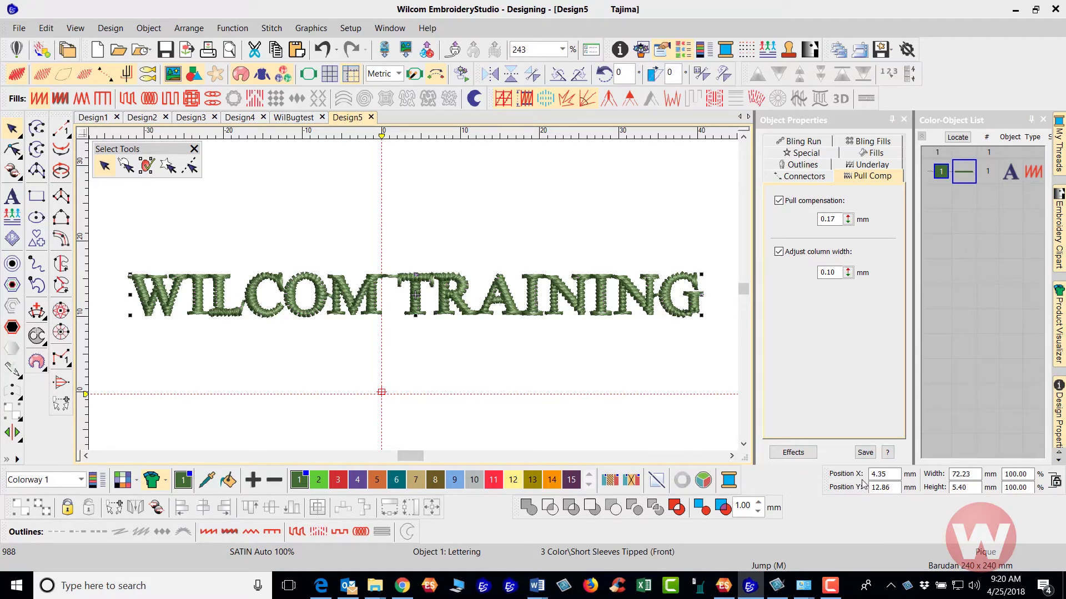
# Centre the lettering on the design origin by setting its position to X 0 mm and Y 0 mm, and deselect it.
pyautogui.click(889, 475)
pyautogui.doubleClick(889, 475)
pyautogui.write('0')
pyautogui.doubleClick(874, 487)
pyautogui.write('0')
pyautogui.press('Return')
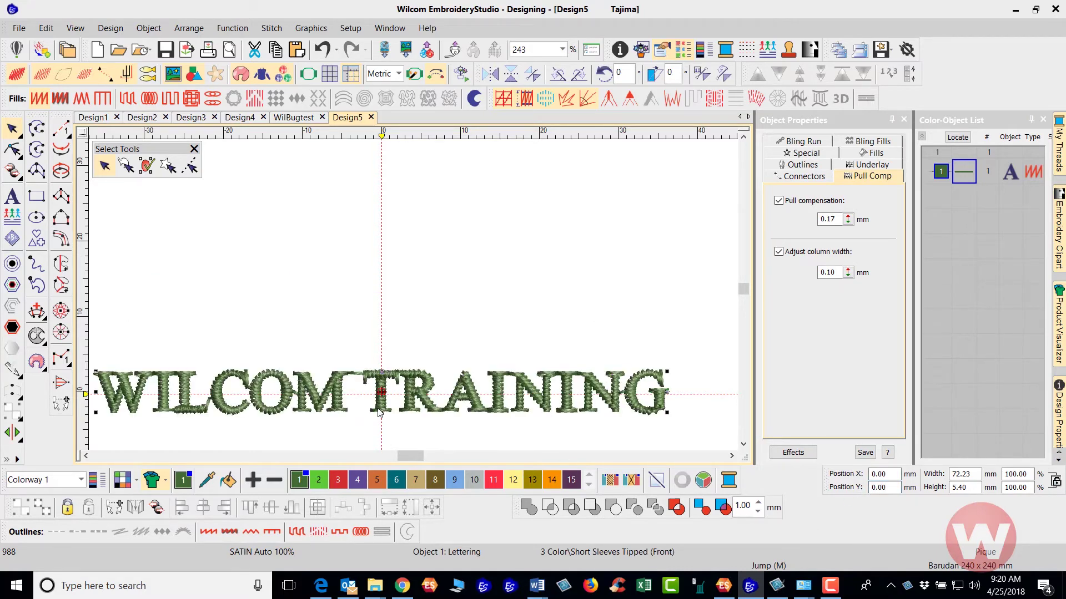
pyautogui.scroll(-1, 382, 408)
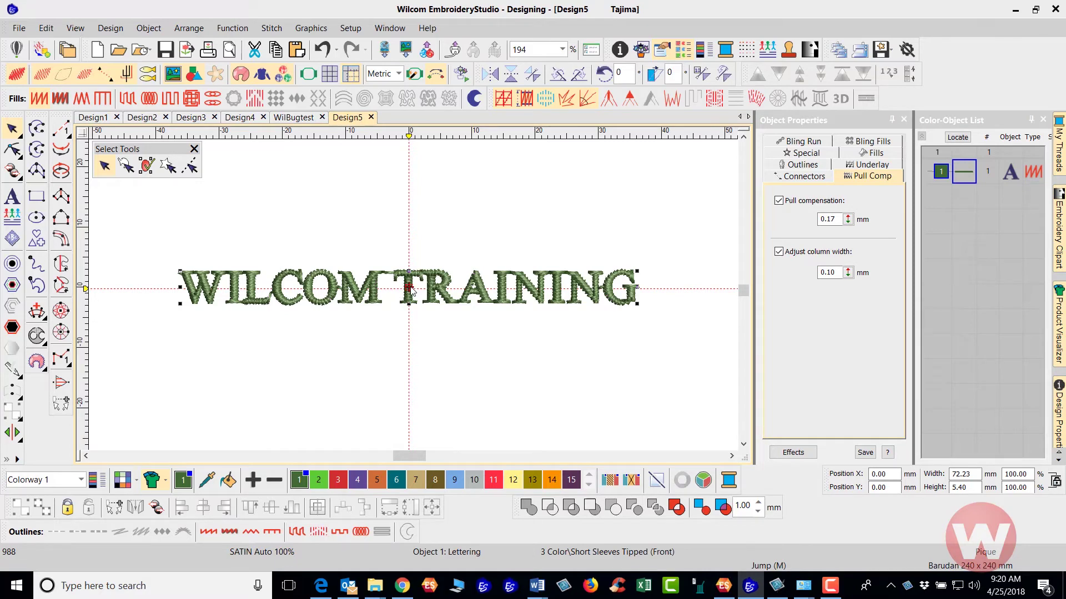
pyautogui.click(414, 240)
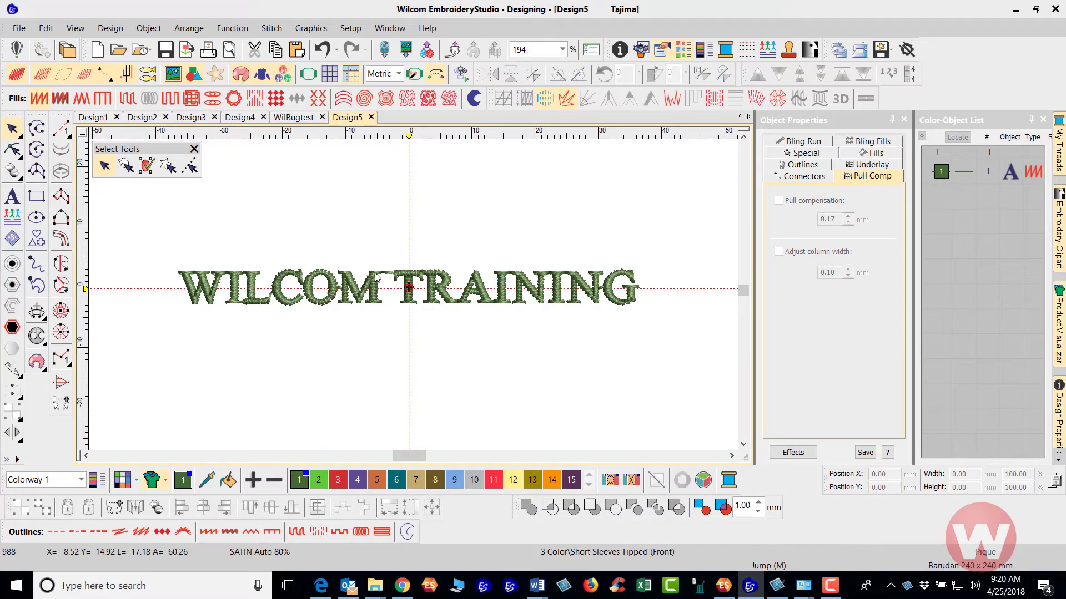
pyautogui.click(361, 297)
pyautogui.click(300, 195)
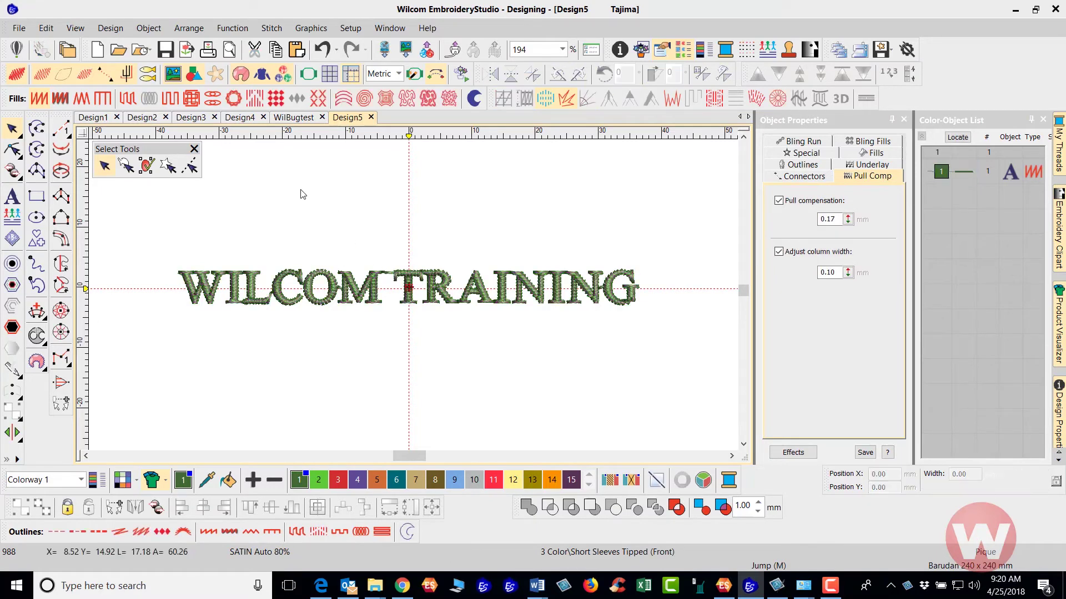
# Turn off Apply auto start & end for the design.
pyautogui.click(110, 28)
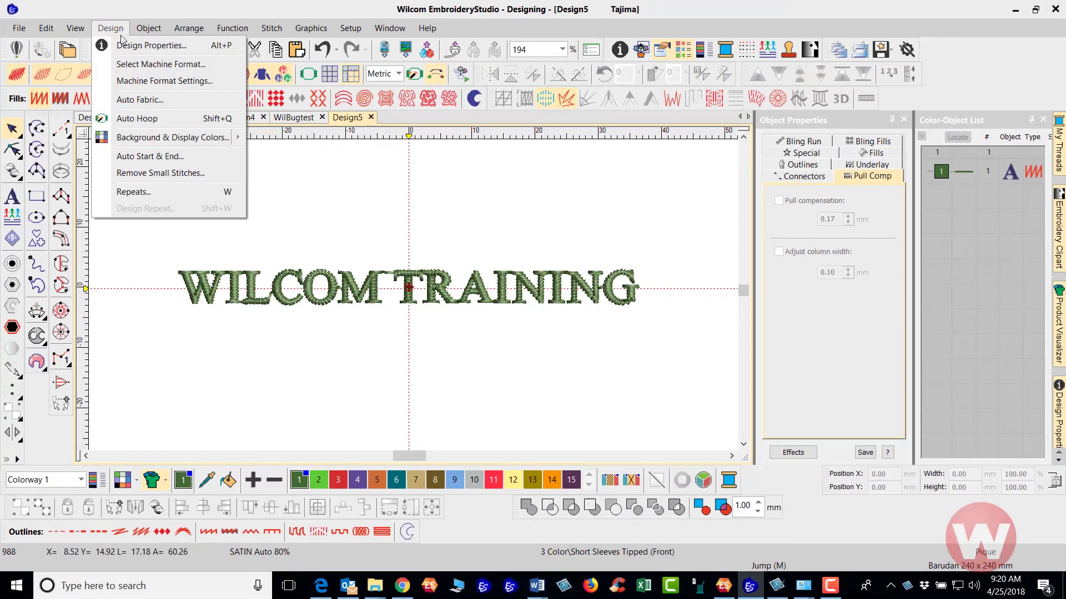
pyautogui.click(150, 156)
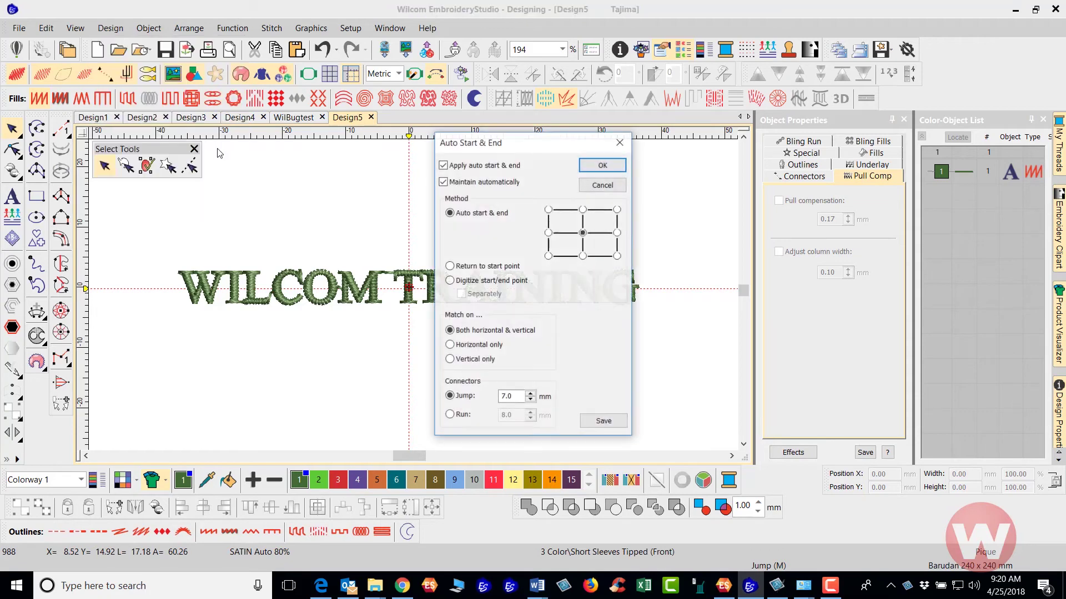
pyautogui.click(443, 165)
pyautogui.click(603, 165)
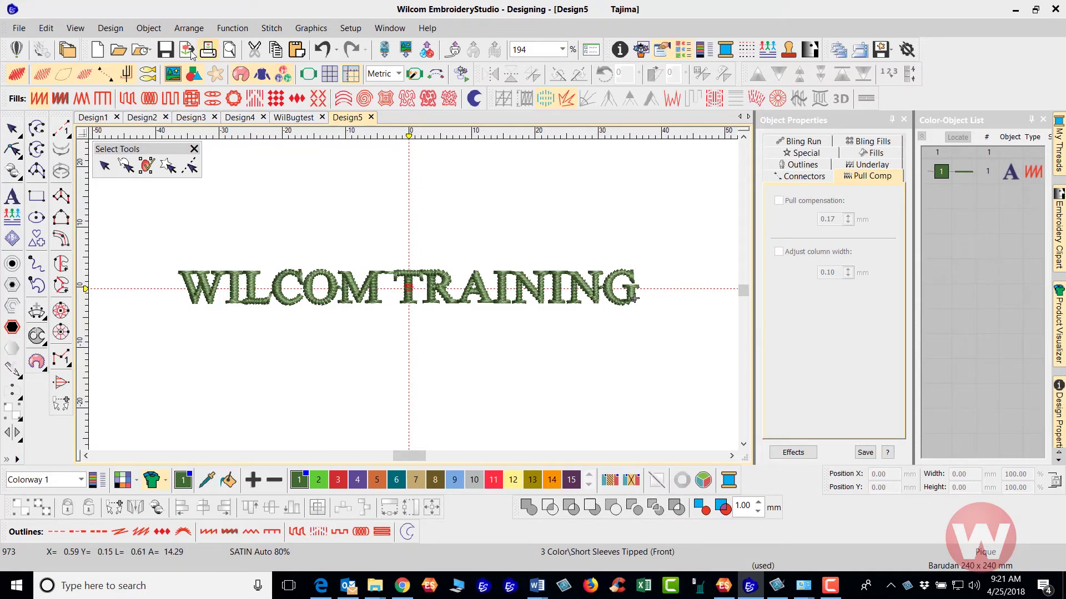
# Enable Apply auto start & end for the design and save the setting to the Normal template.
pyautogui.click(111, 27)
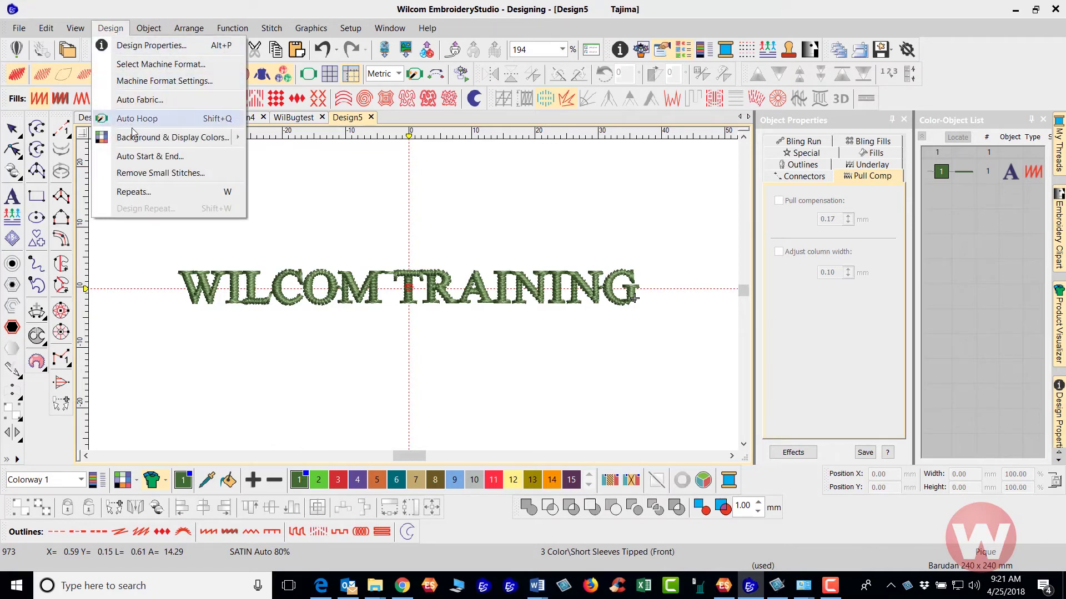
pyautogui.click(140, 157)
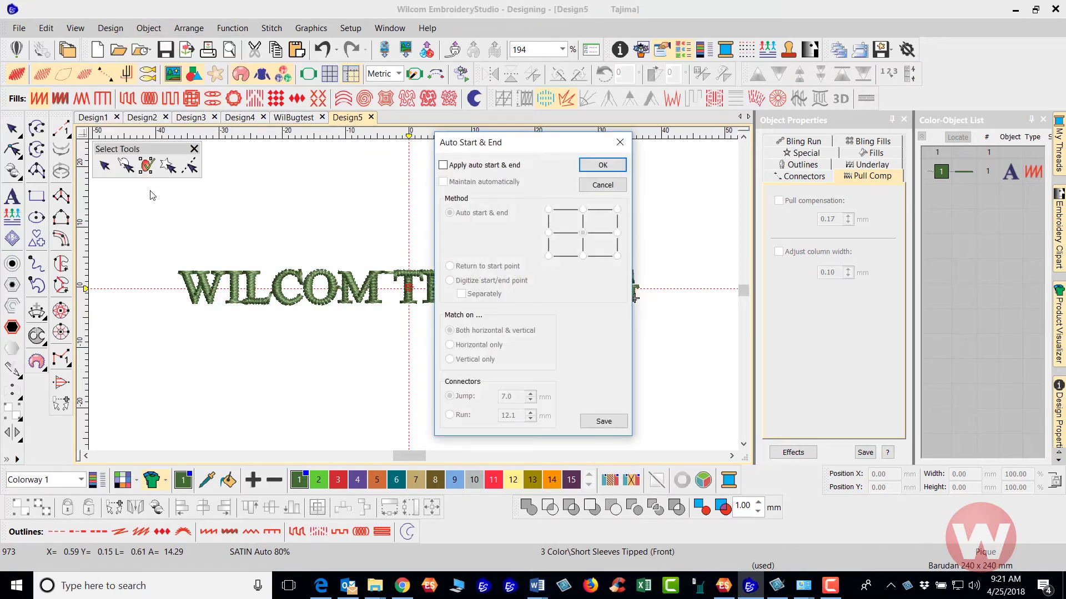
pyautogui.click(443, 165)
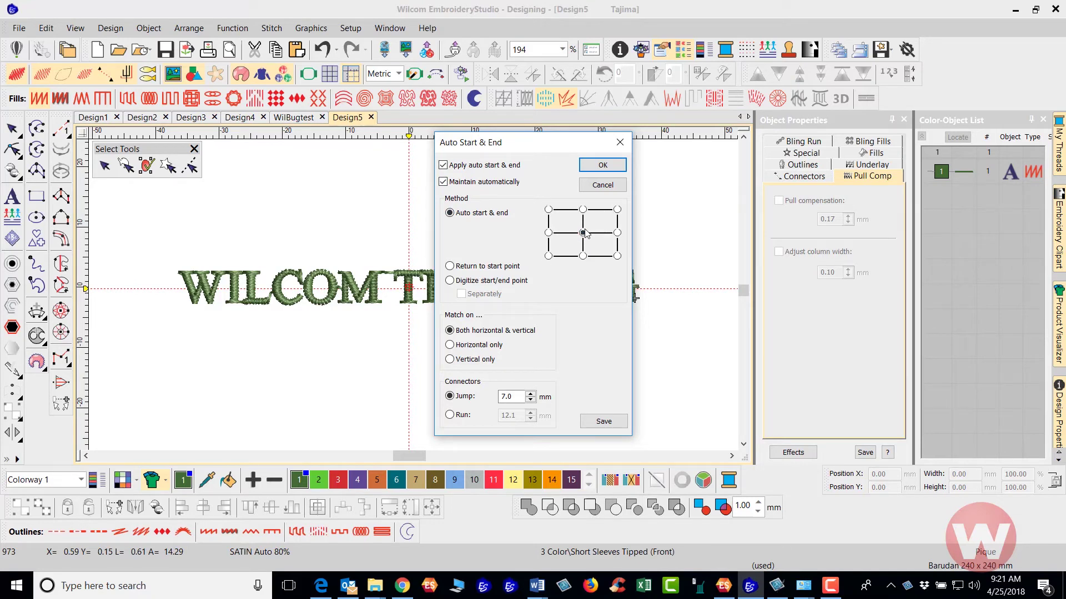
pyautogui.click(603, 423)
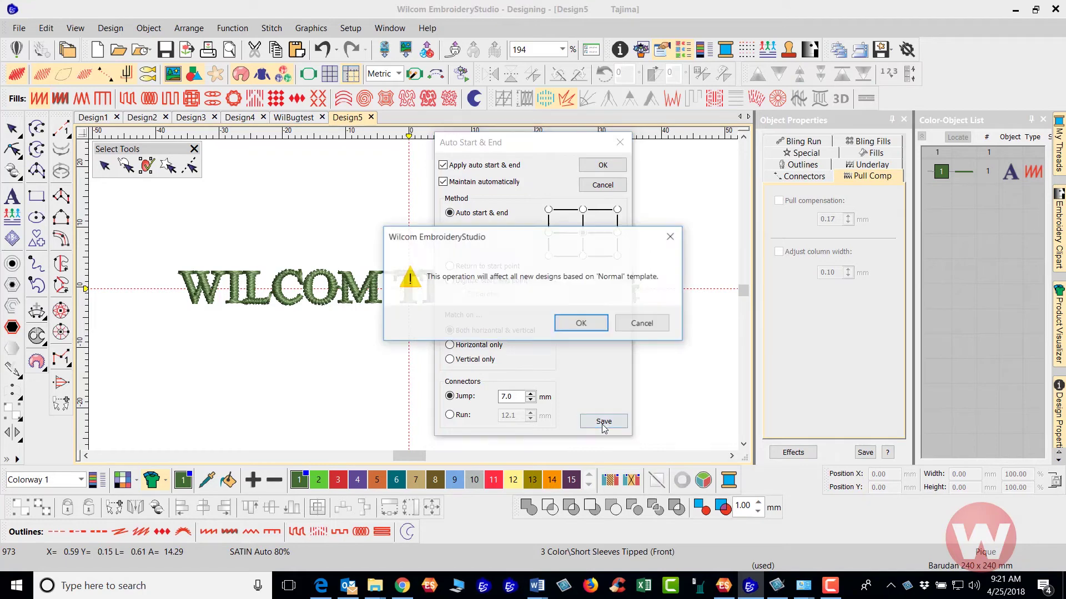
pyautogui.click(579, 324)
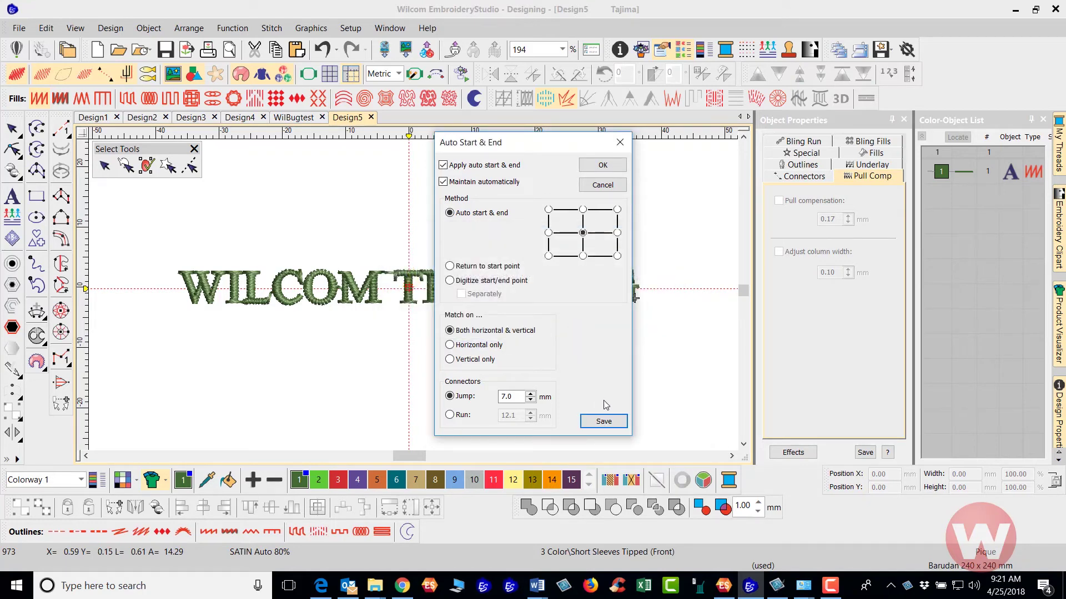
pyautogui.click(604, 166)
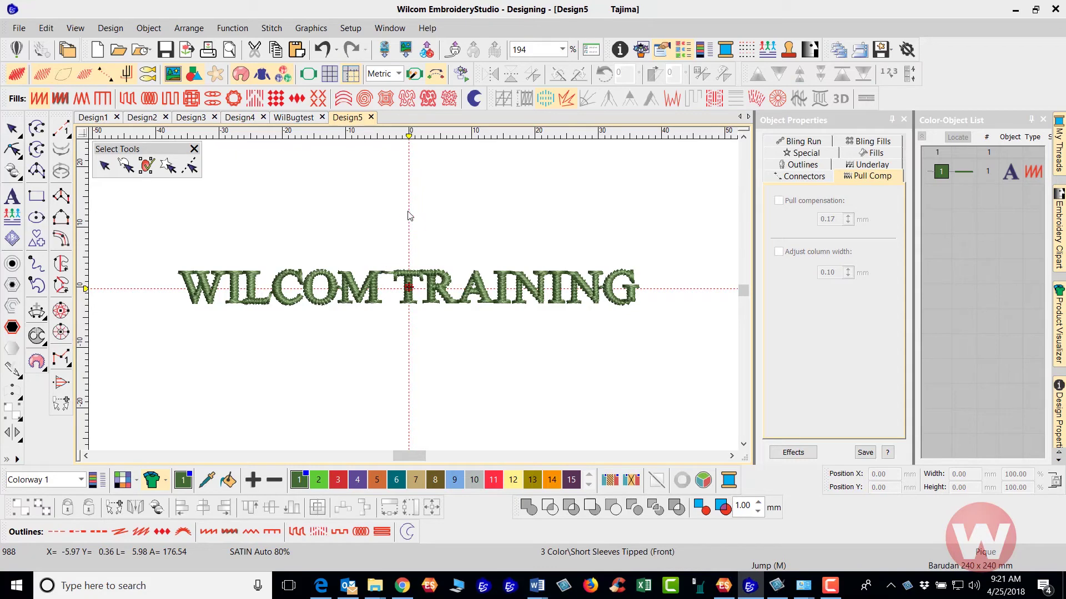
# Open the connector settings in the object properties of the WILCOM TRAINING lettering.
pyautogui.click(413, 275)
pyautogui.rightClick(414, 278)
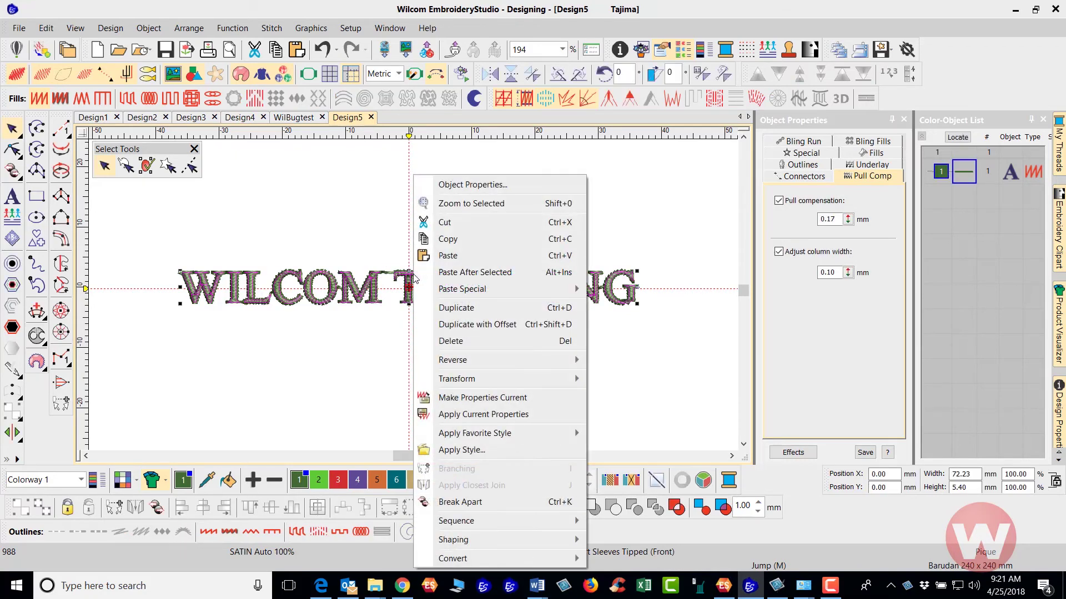
pyautogui.click(490, 187)
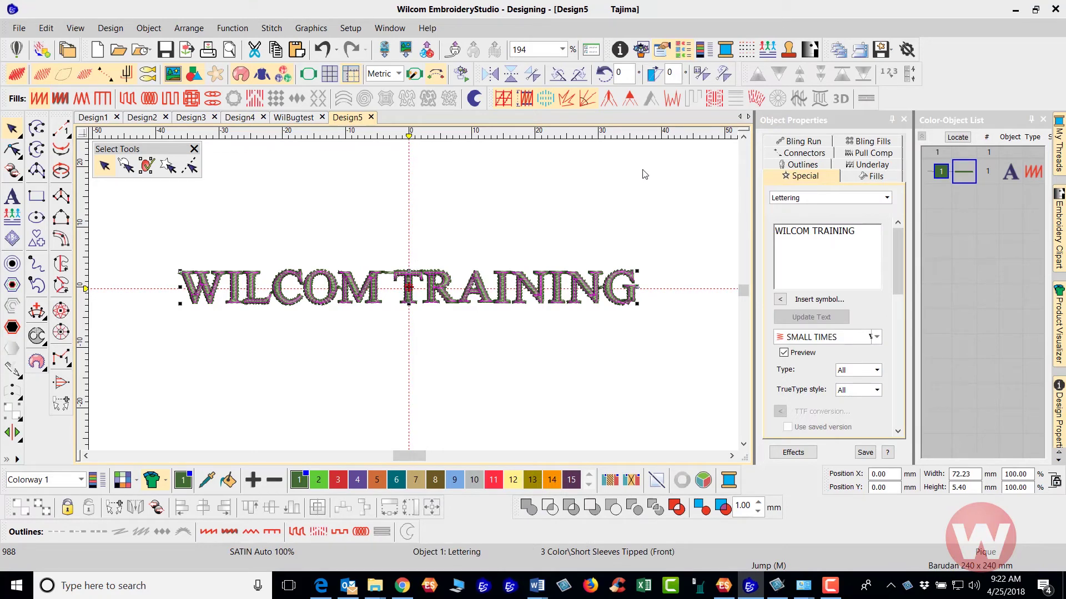
pyautogui.click(811, 154)
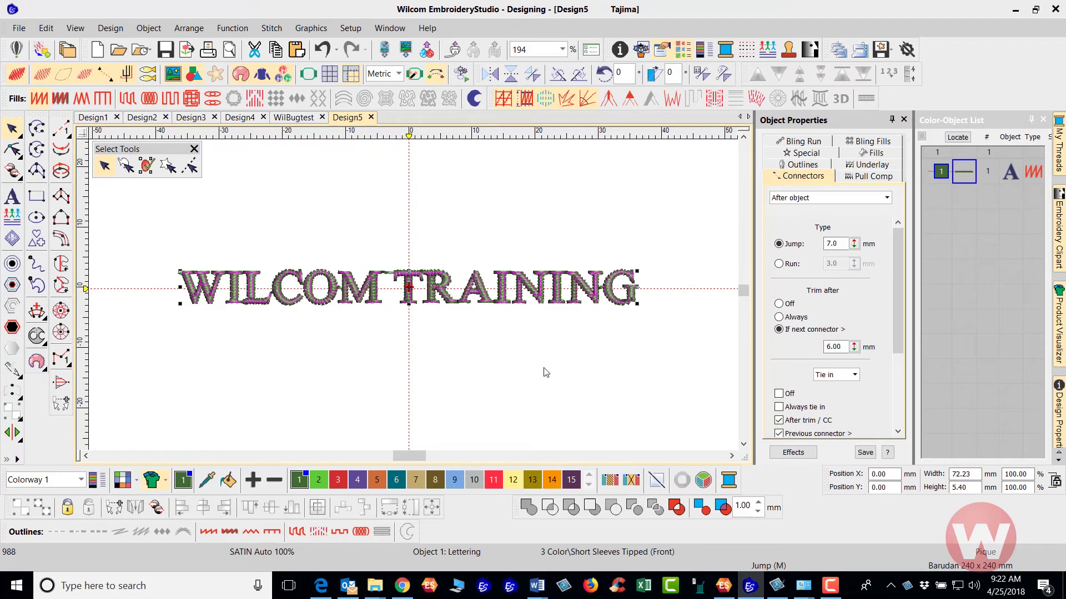
pyautogui.hotkey('shift', '0')
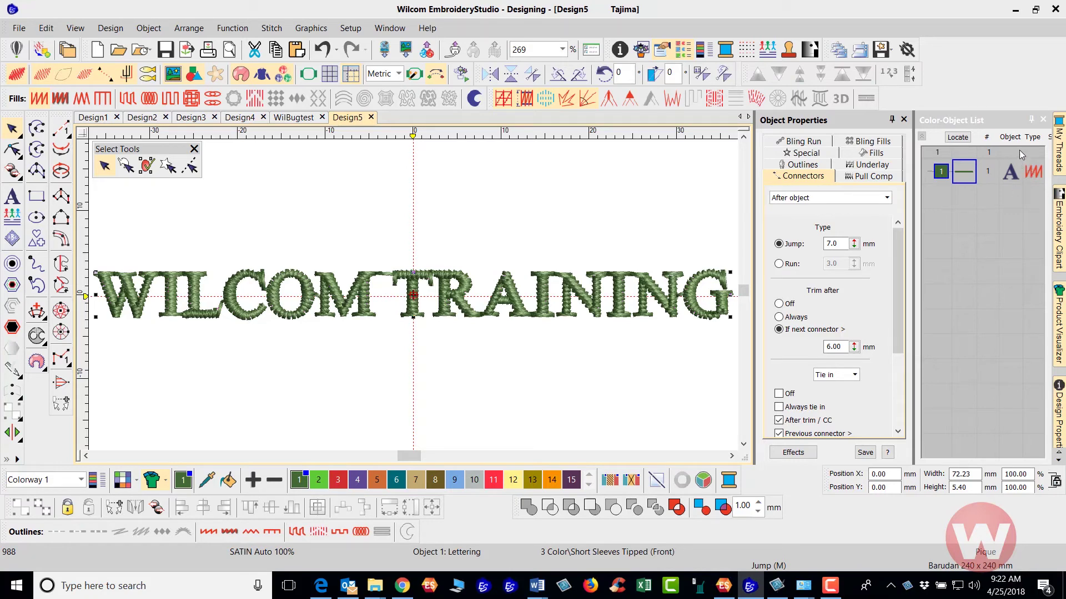
# Collapse the Color-Object List, bring it back from the hidden dockers and pin it in place again.
pyautogui.click(1032, 121)
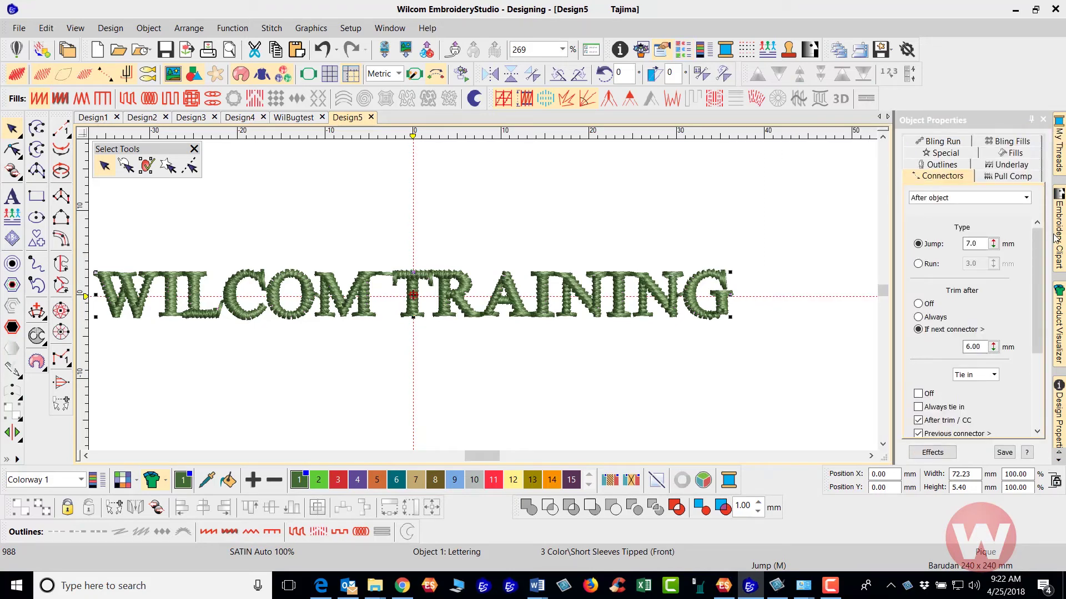
pyautogui.click(1059, 461)
pyautogui.click(1059, 462)
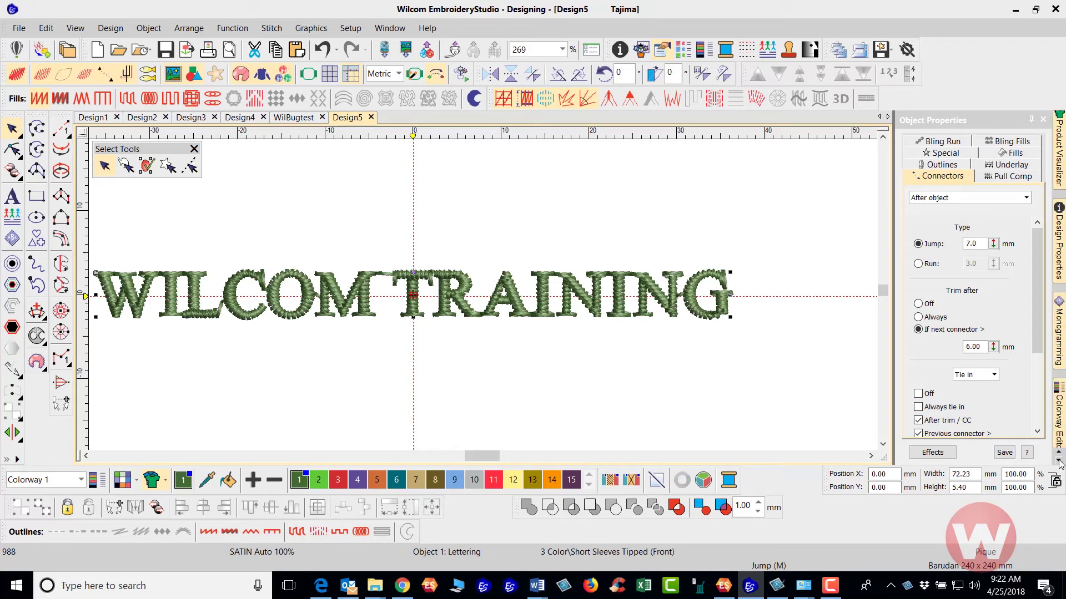
pyautogui.click(1059, 461)
pyautogui.click(1059, 461)
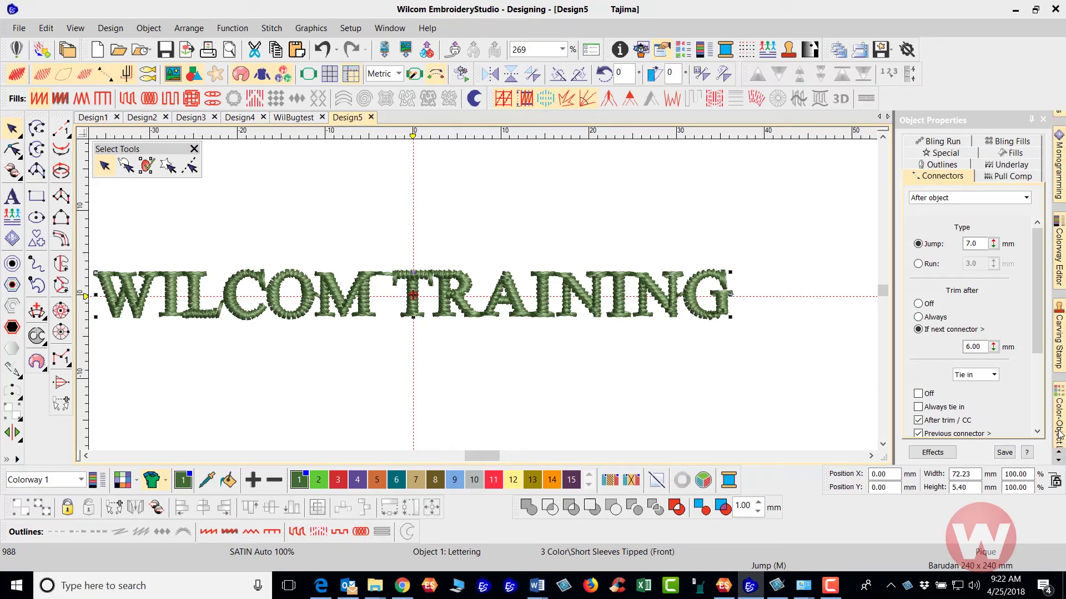
pyautogui.click(1059, 410)
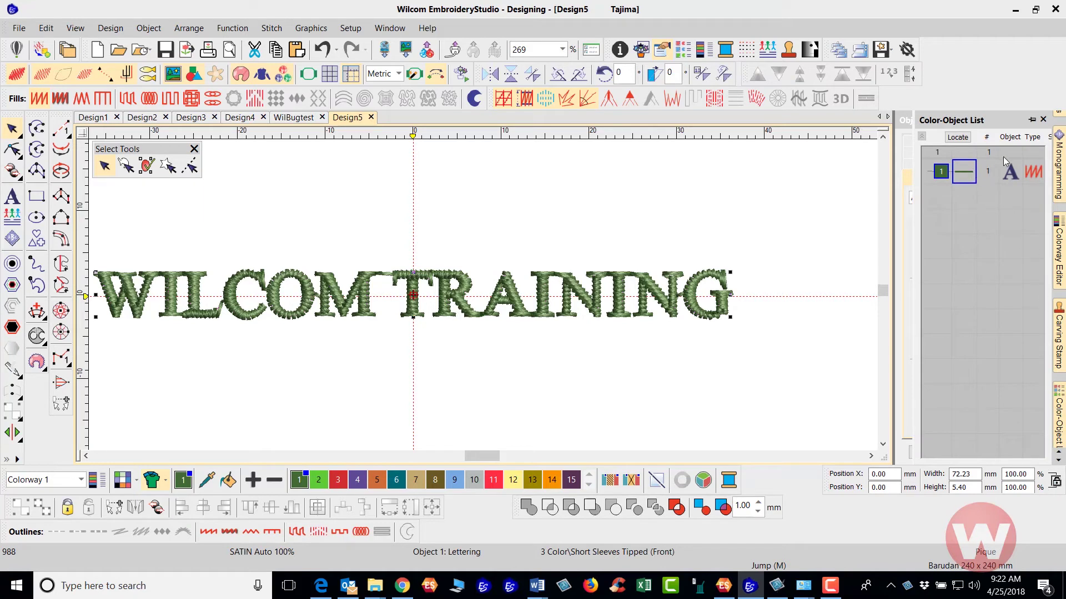
pyautogui.click(1033, 121)
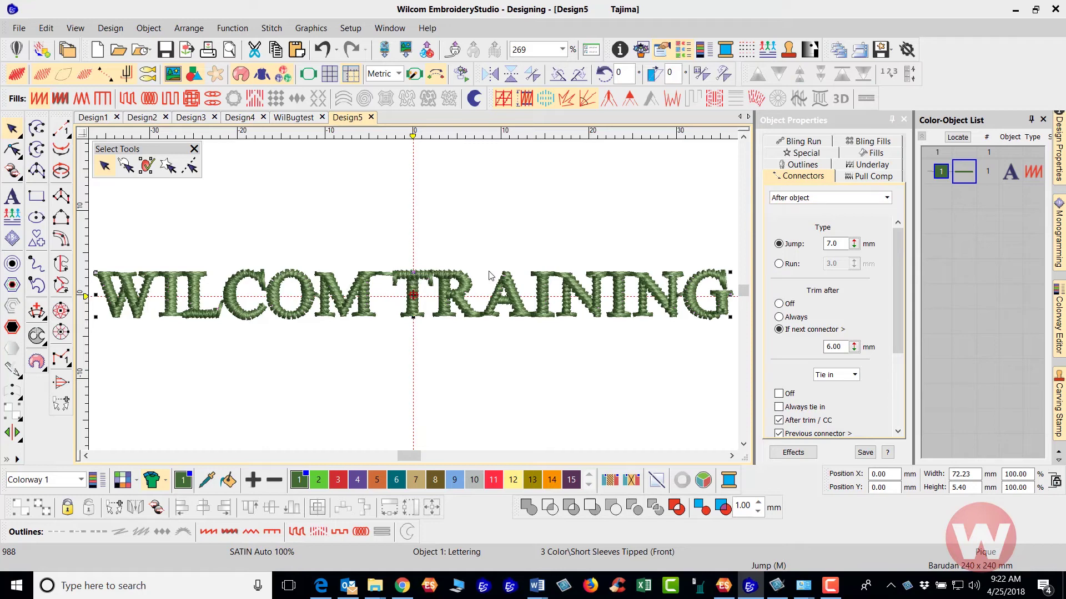
# Set the lettering's Inside object connectors to trim if the next connector is over 2.00 mm, and check the tie-in settings.
pyautogui.click(888, 199)
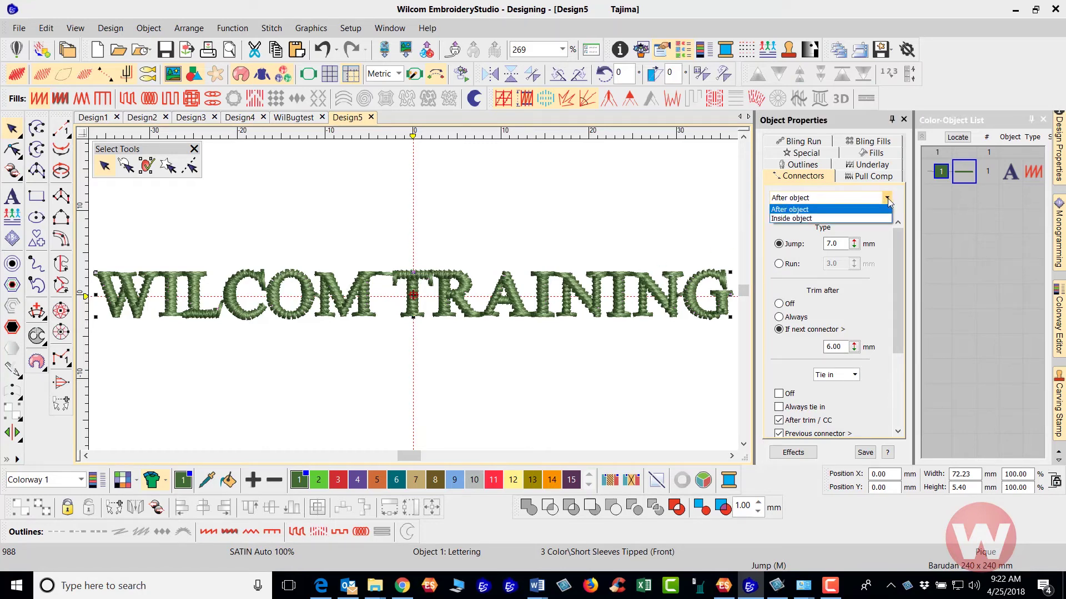
pyautogui.click(813, 218)
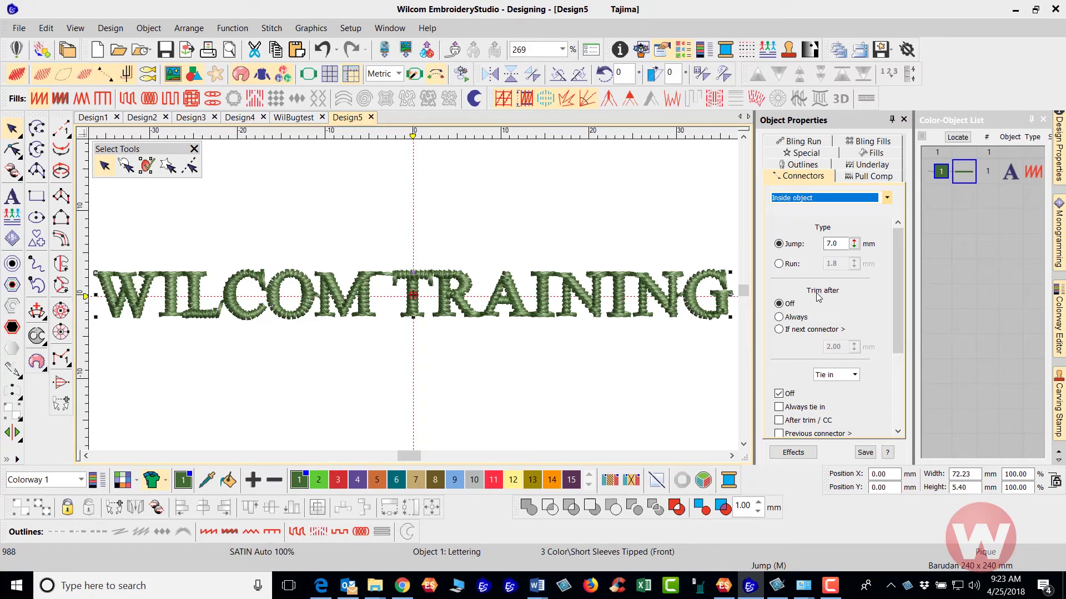
pyautogui.click(778, 330)
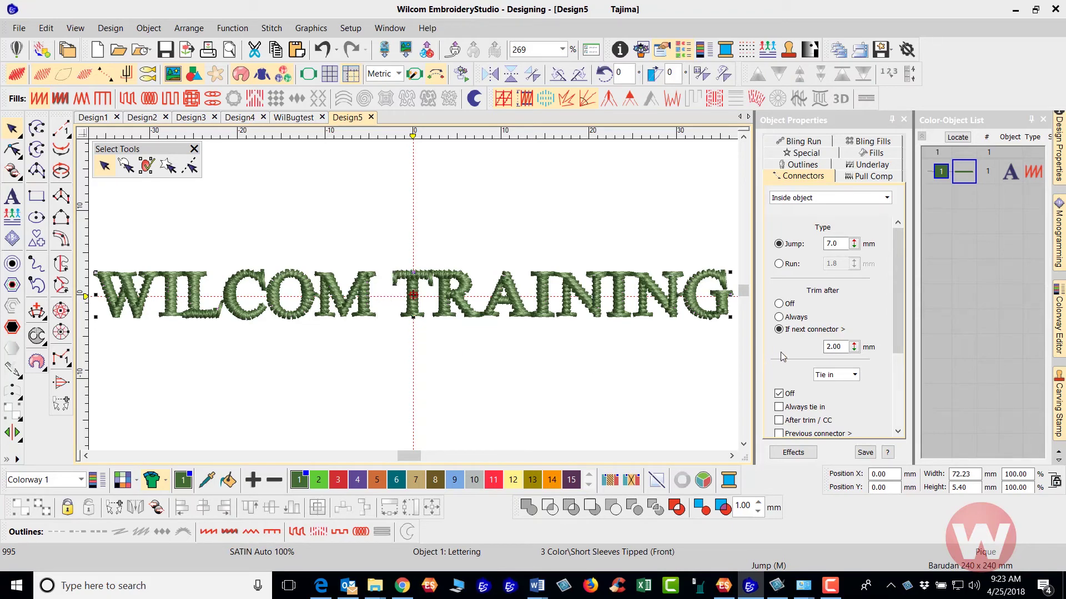
pyautogui.click(829, 347)
pyautogui.moveTo(894, 242); pyautogui.dragTo(893, 292)
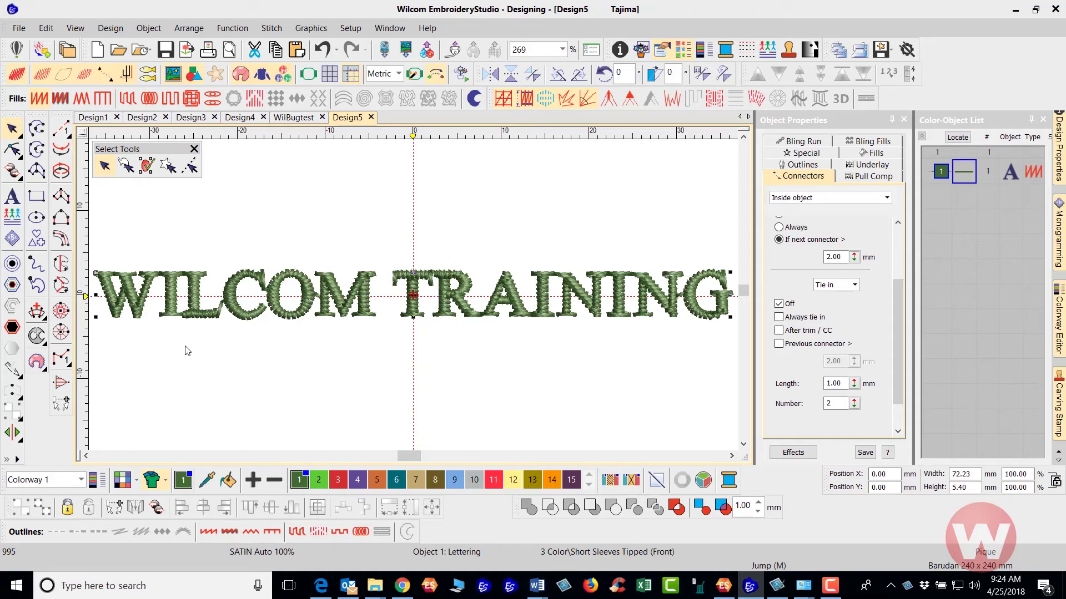
# Examine the outlines and trim connectors of the WILCOM TRAINING lettering without TrueView, including in reshape mode, and restore TrueView.
pyautogui.press('s')
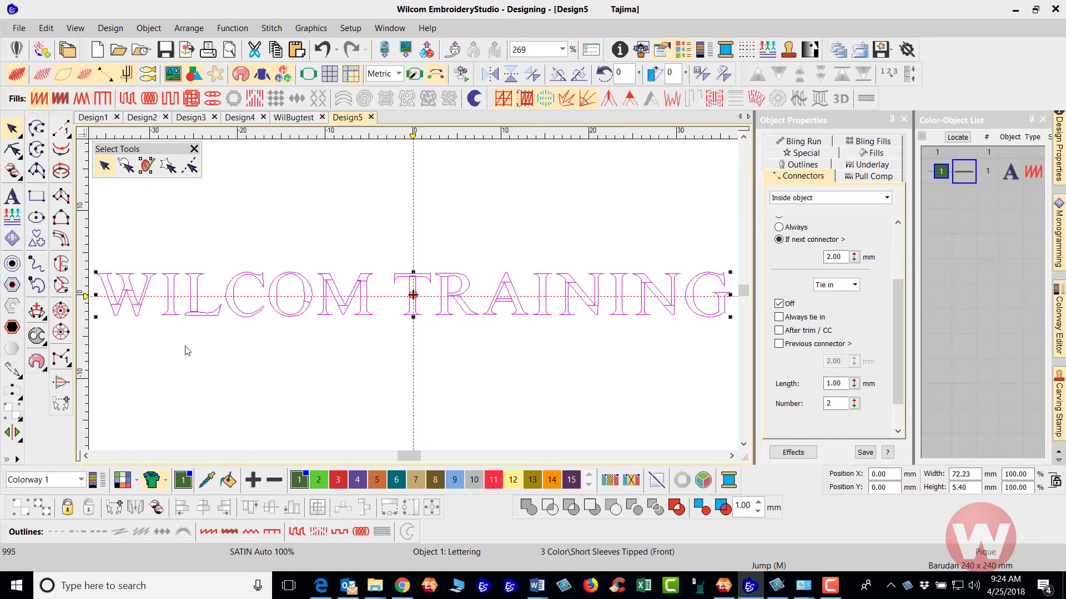
pyautogui.press('h')
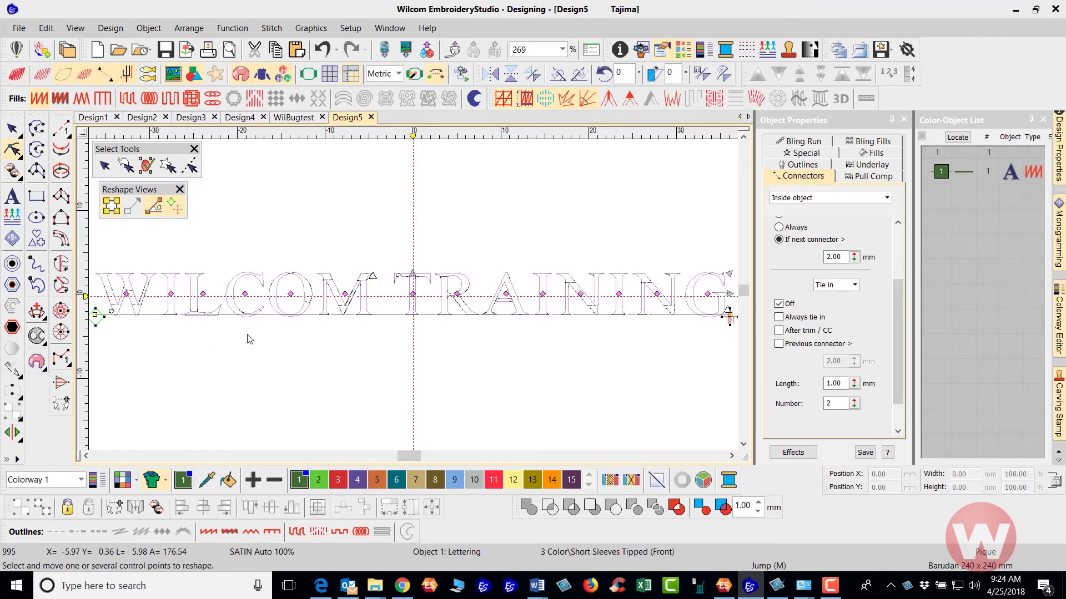
pyautogui.click(11, 128)
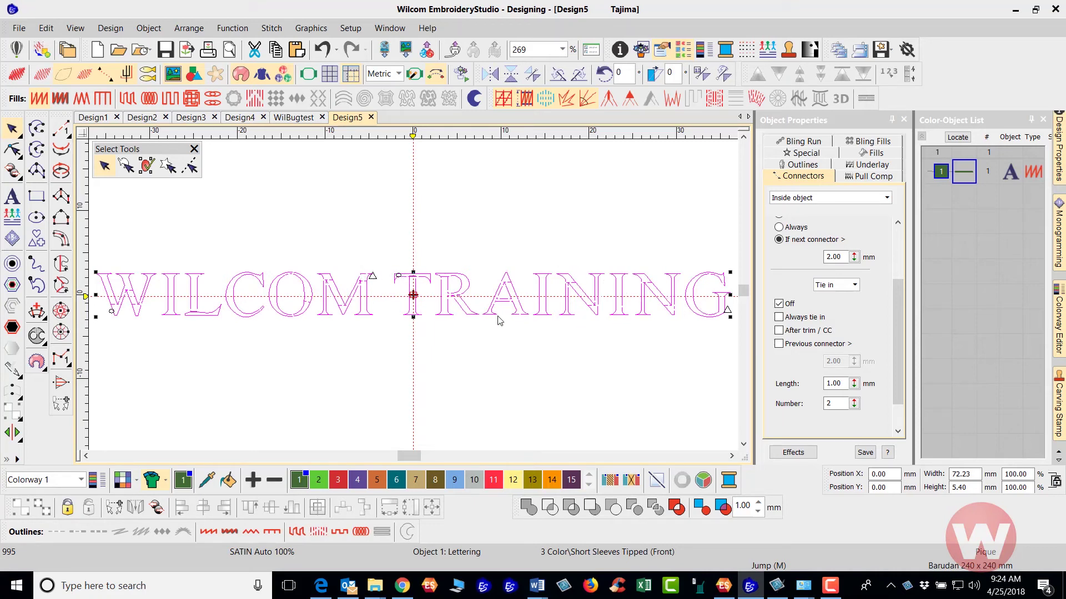
pyautogui.press('t')
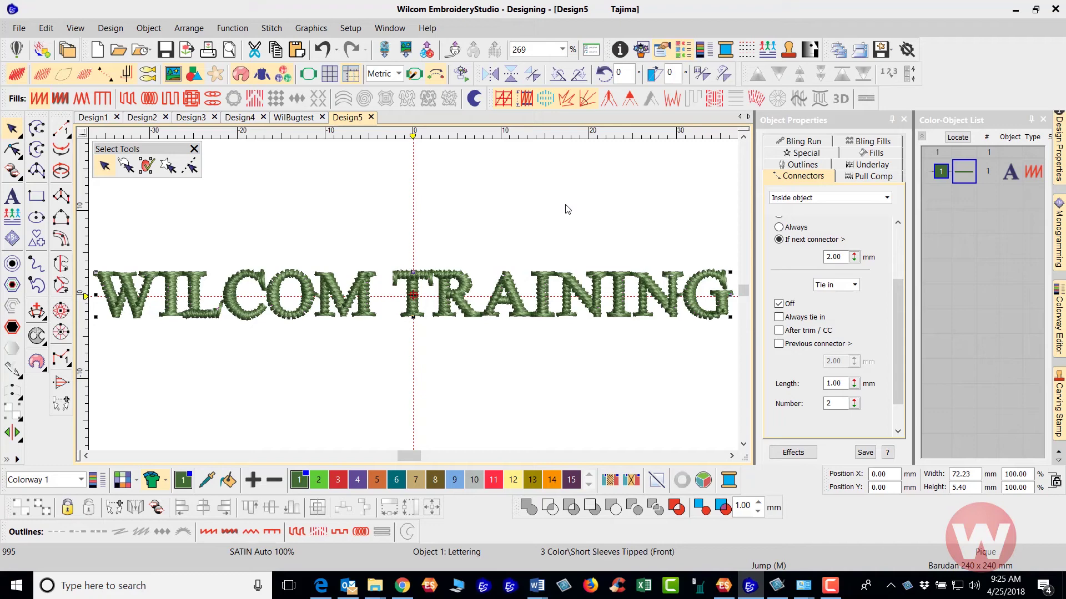
pyautogui.click(567, 209)
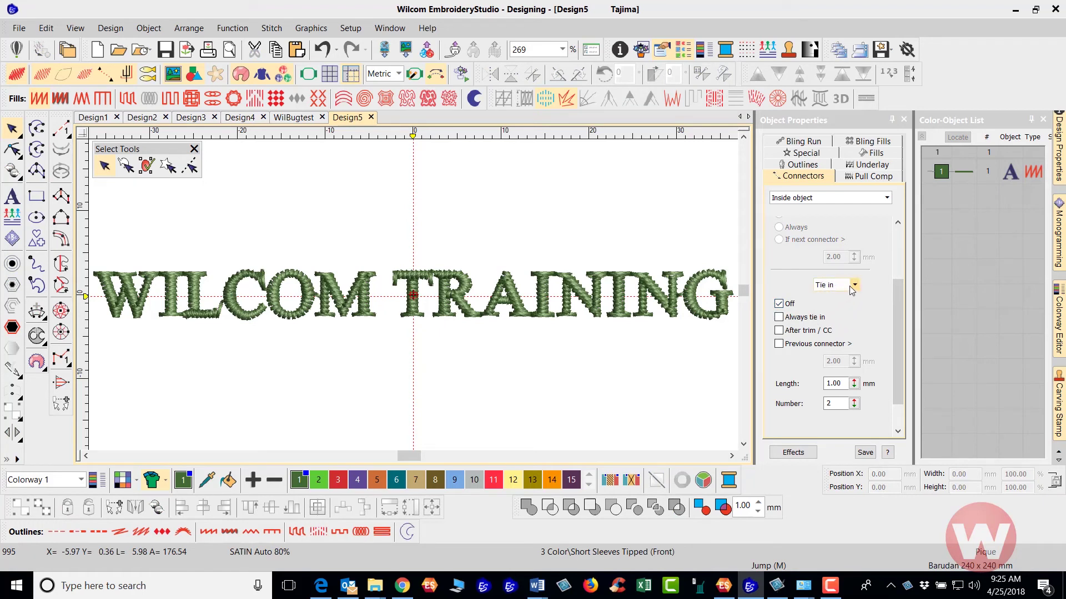
# Turn on tie-ins for the lettering after trim / CC and when the previous connector is over 2.00 mm.
pyautogui.click(694, 298)
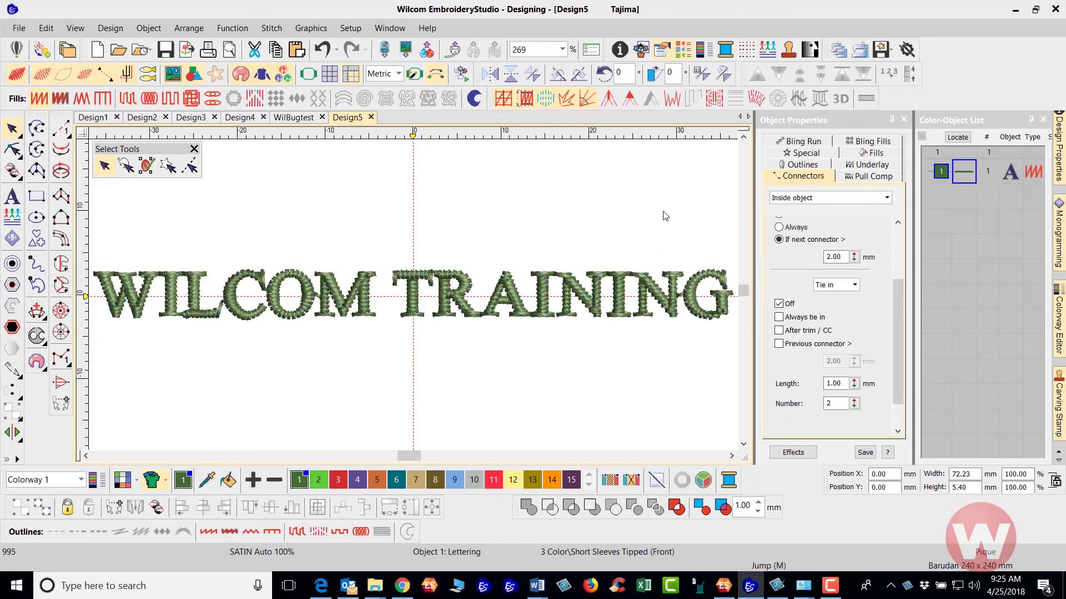
pyautogui.click(665, 216)
pyautogui.click(694, 307)
pyautogui.click(779, 332)
pyautogui.click(779, 344)
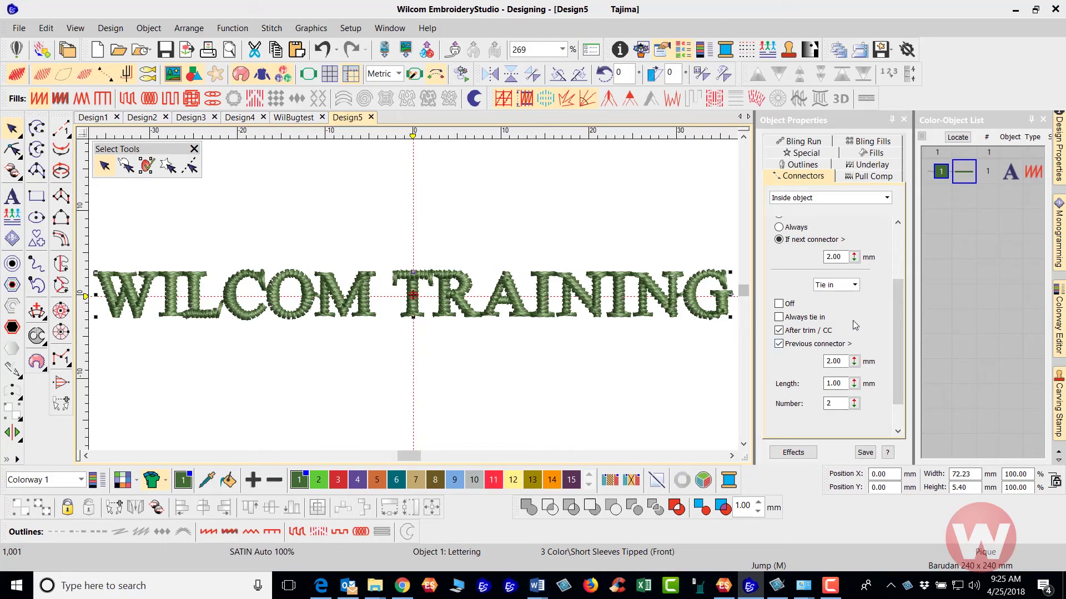
# Set the lettering's tie-off to also apply when the next connector is over 2.00 mm, using Method #3.
pyautogui.click(855, 286)
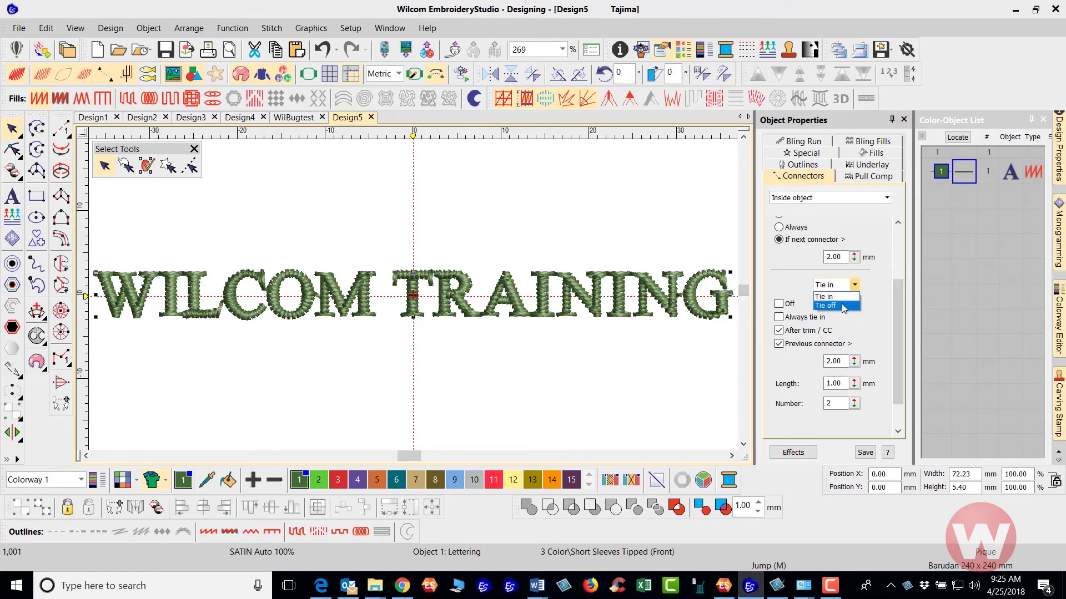
pyautogui.click(842, 306)
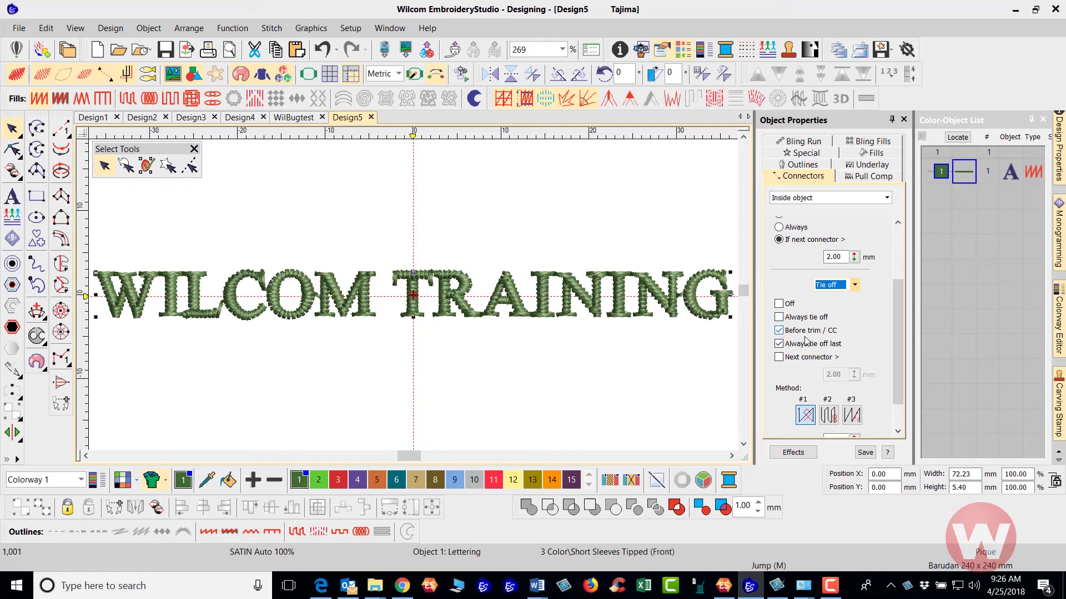
pyautogui.click(779, 358)
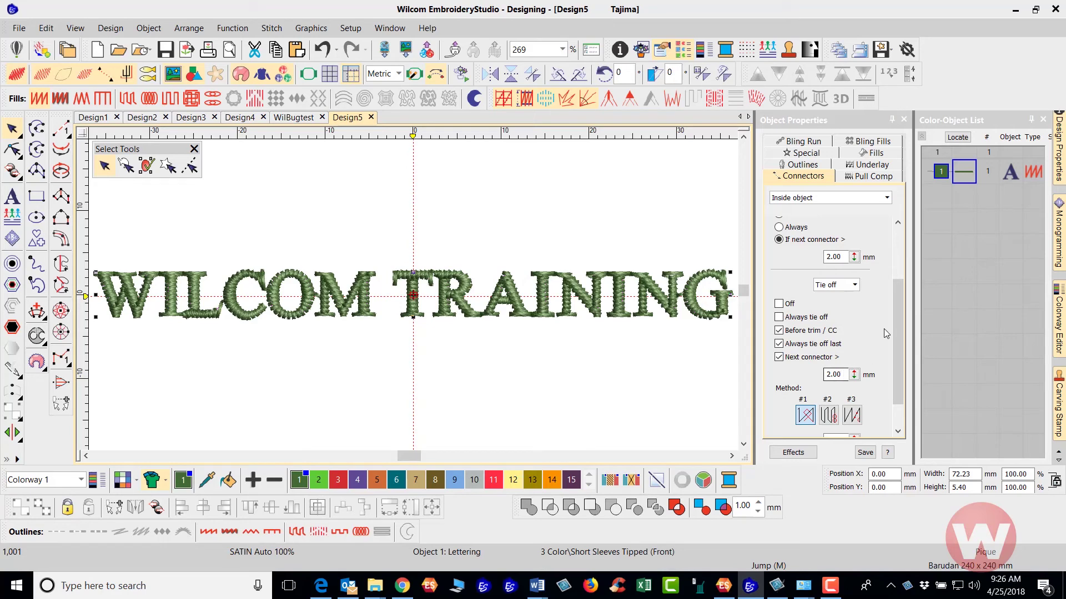
pyautogui.moveTo(897, 311); pyautogui.dragTo(894, 336)
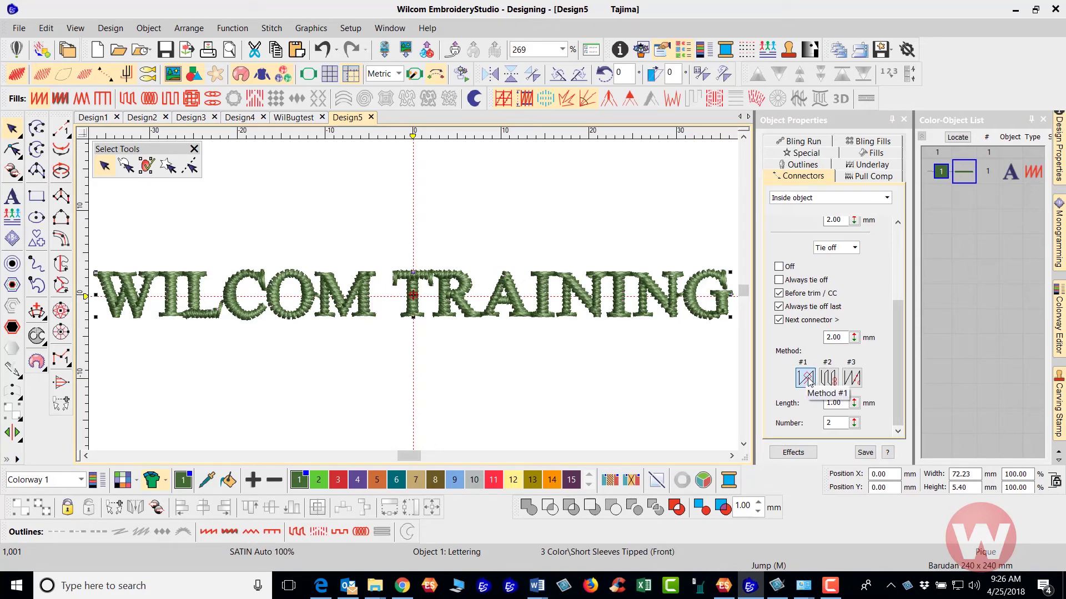
pyautogui.click(855, 378)
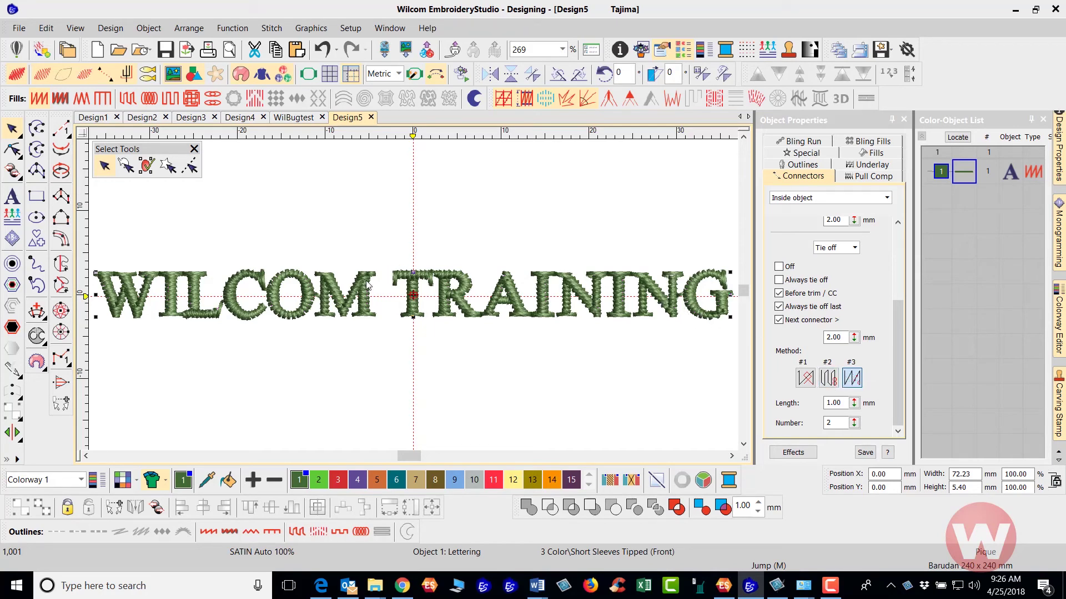
# Inspect the stitching close up at the end of WILCOM and on the final G, and show the whole design again.
pyautogui.scroll(1, 415, 299)
pyautogui.scroll(4, 415, 300)
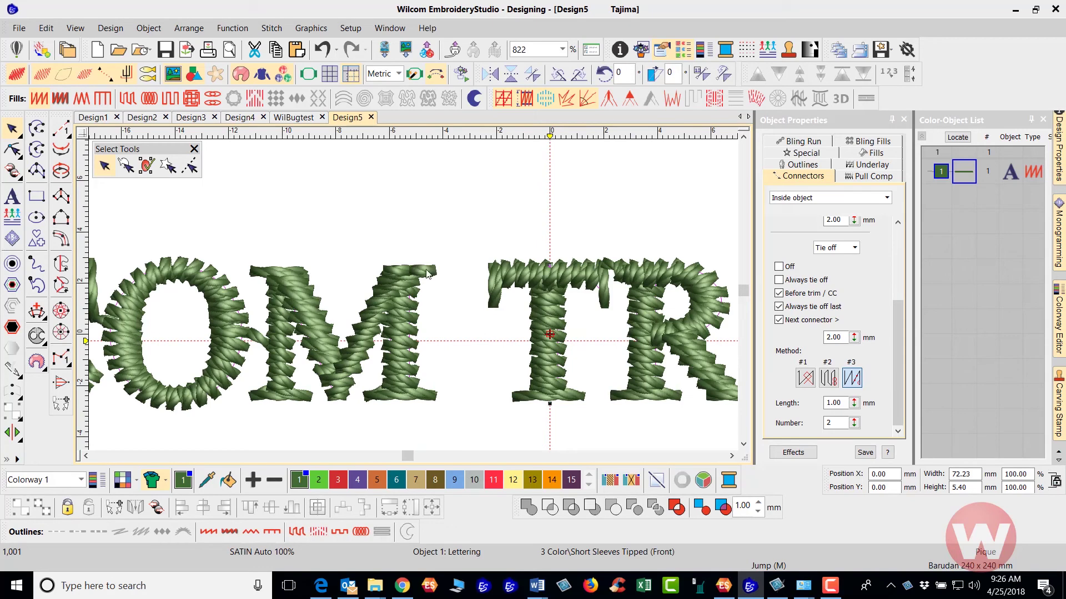
pyautogui.scroll(-6, 416, 299)
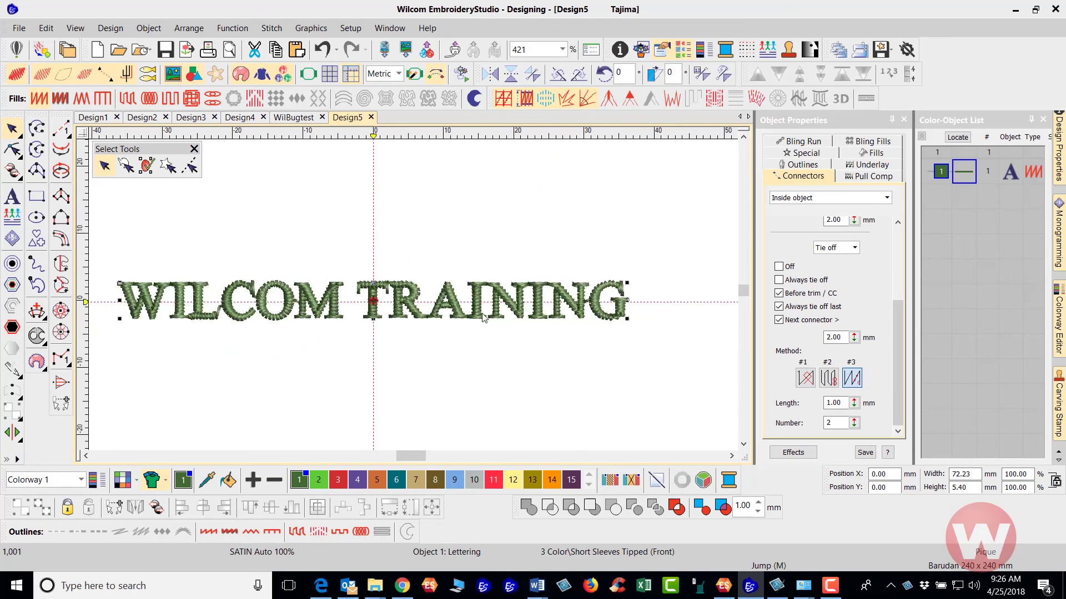
pyautogui.scroll(8, 603, 311)
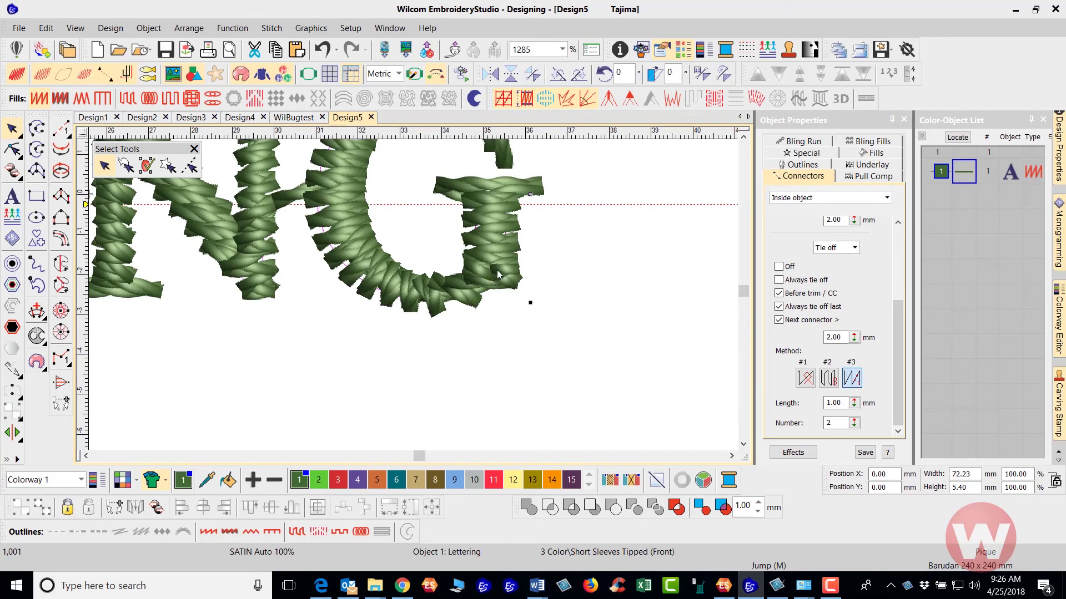
pyautogui.scroll(-1, 498, 269)
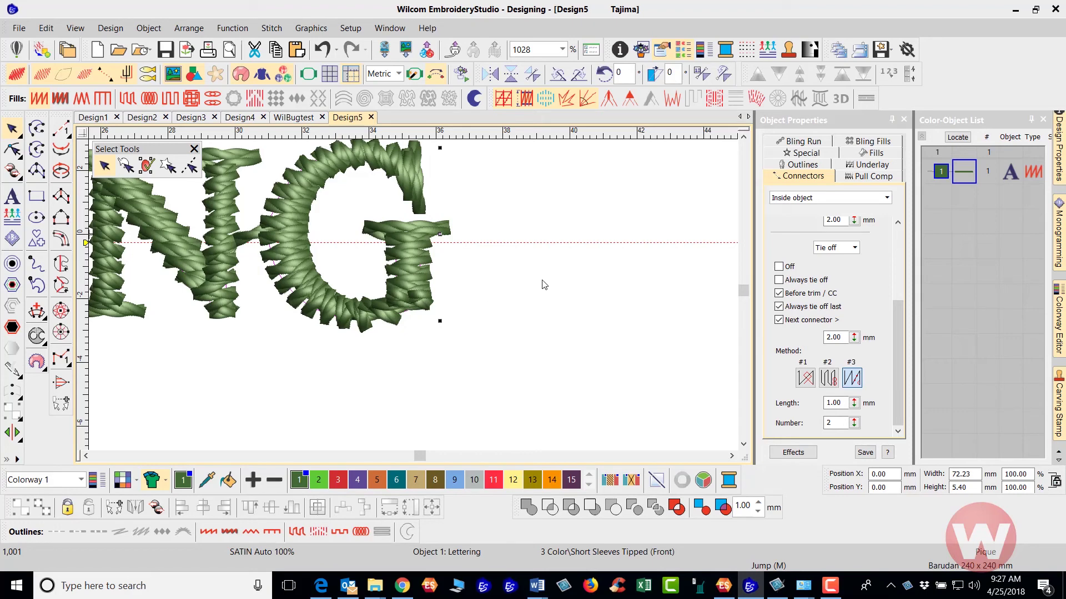
pyautogui.hotkey('shift', 'z')
pyautogui.hotkey('shift', 'z')
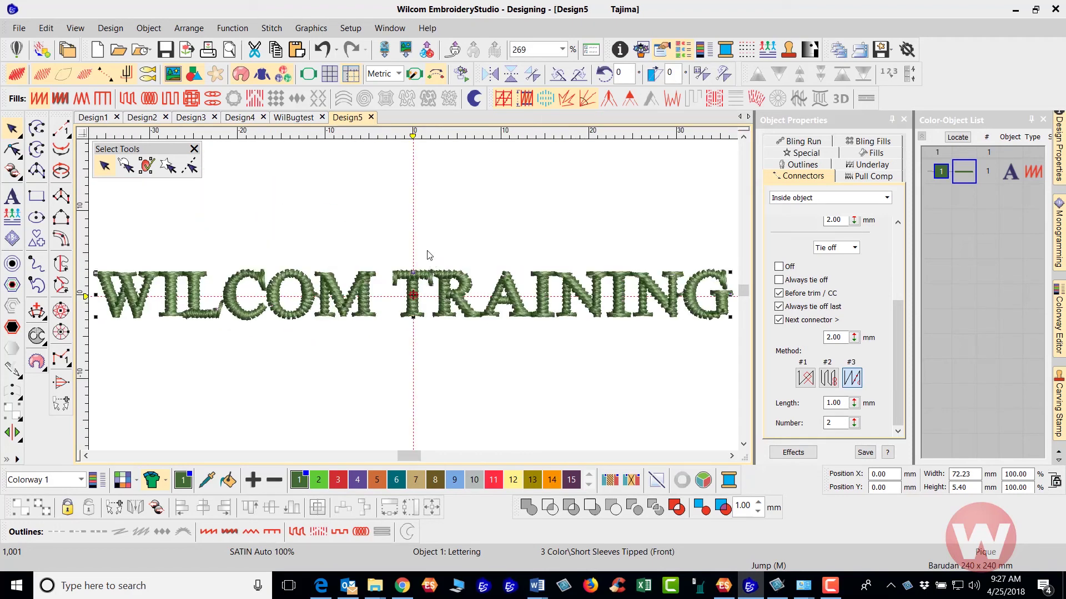
# Simulate the lettering's stitch-out in Stitch Player and return to object selection.
pyautogui.click(409, 220)
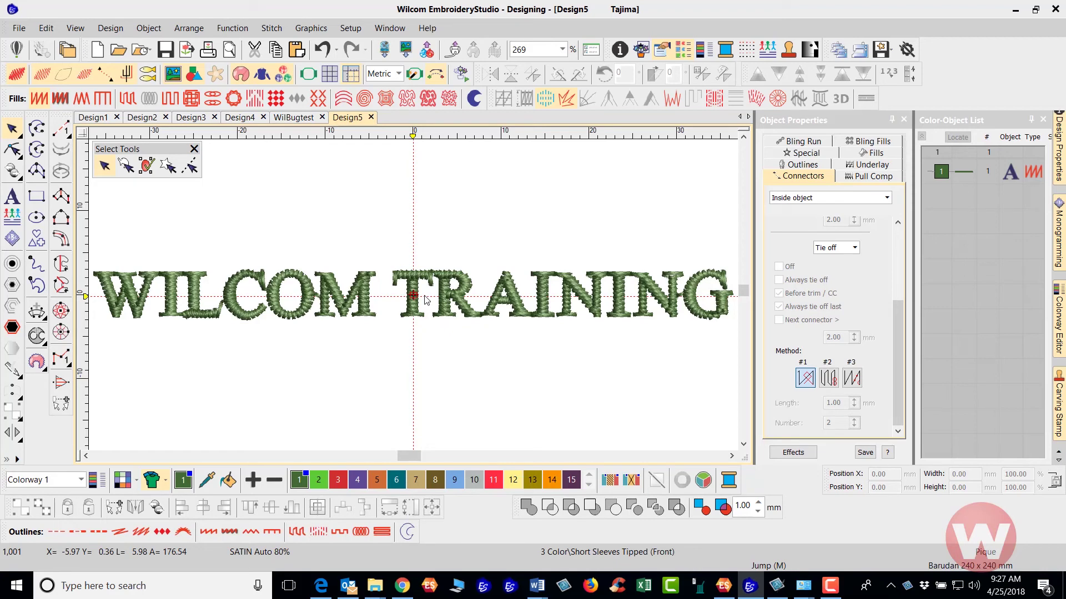
pyautogui.click(460, 75)
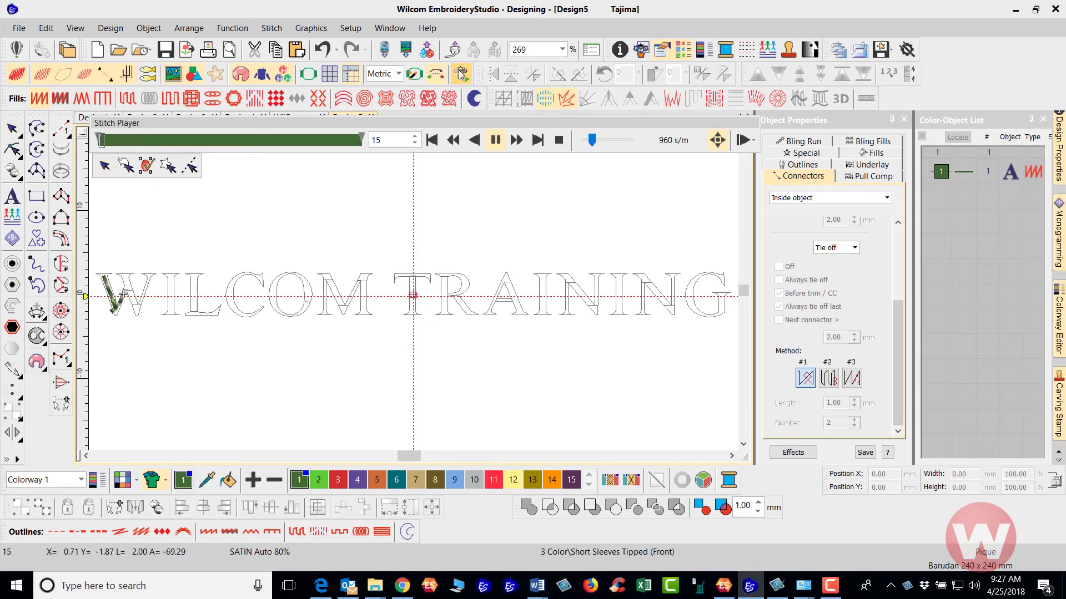
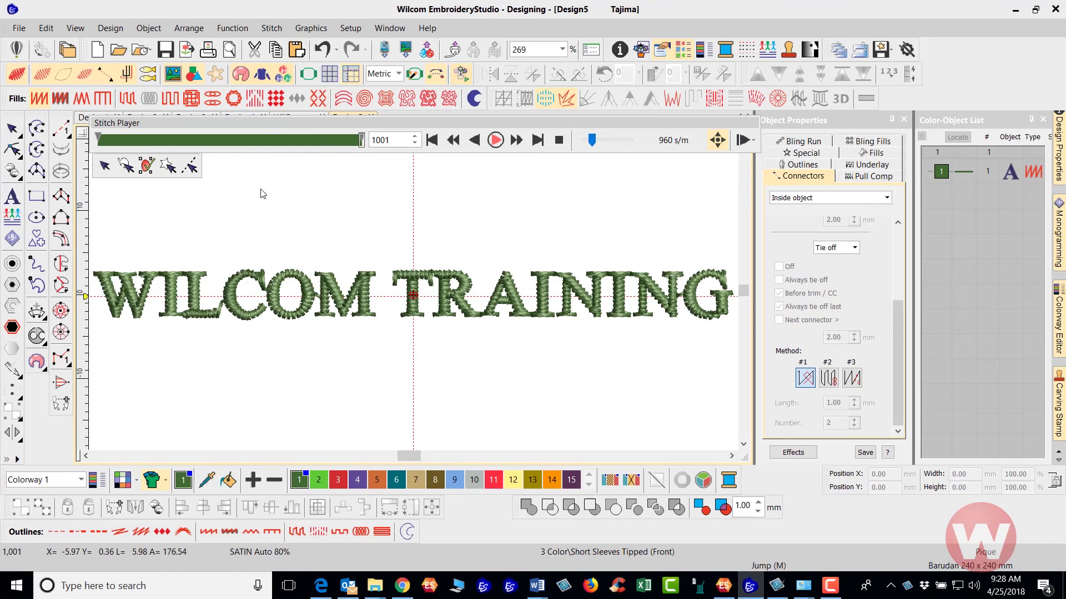
pyautogui.click(11, 129)
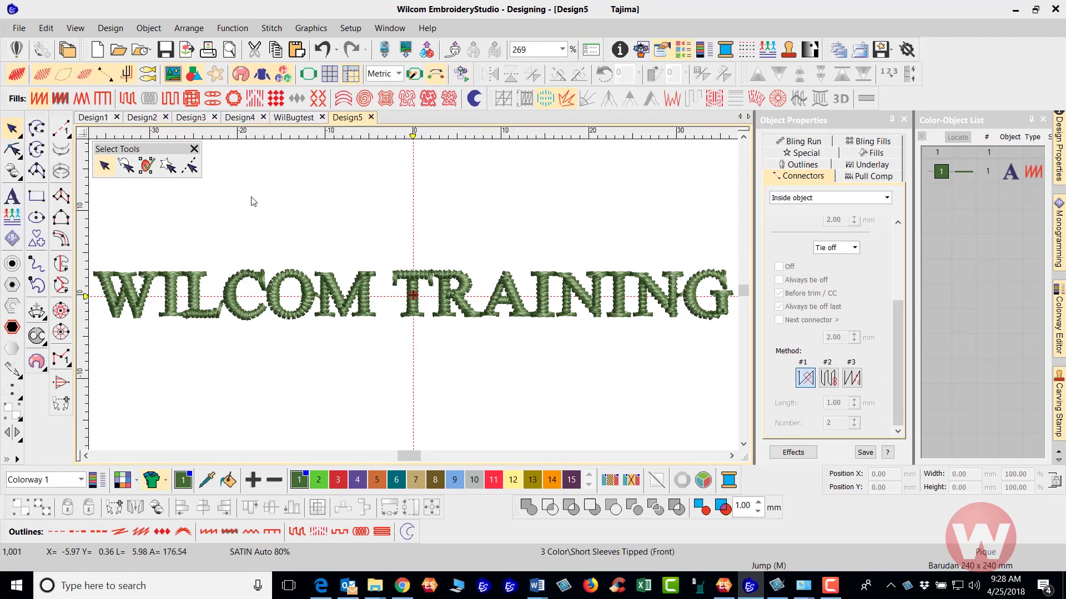
# Save the design as TEXT in the Wilcom All-in-One Designs (*.EMB) format in the My Designs folder.
pyautogui.click(19, 29)
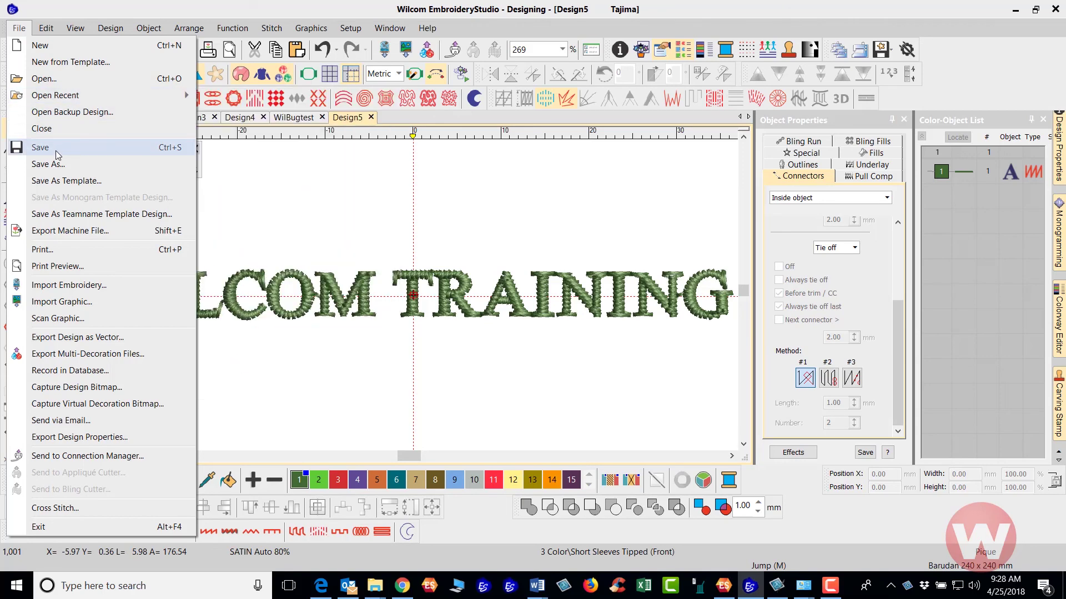
pyautogui.click(58, 165)
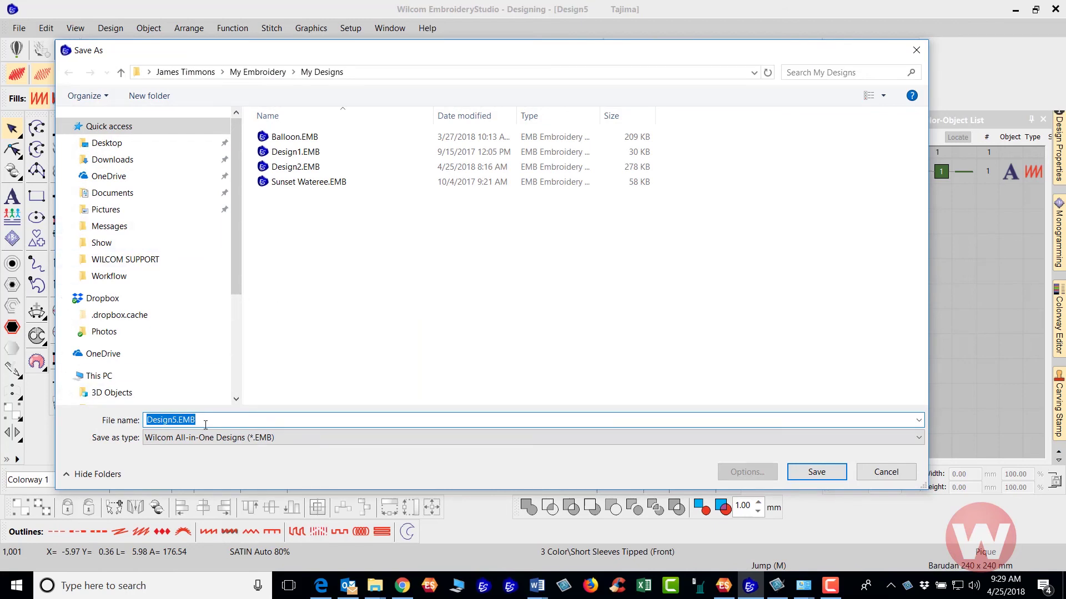
pyautogui.write('TEXT')
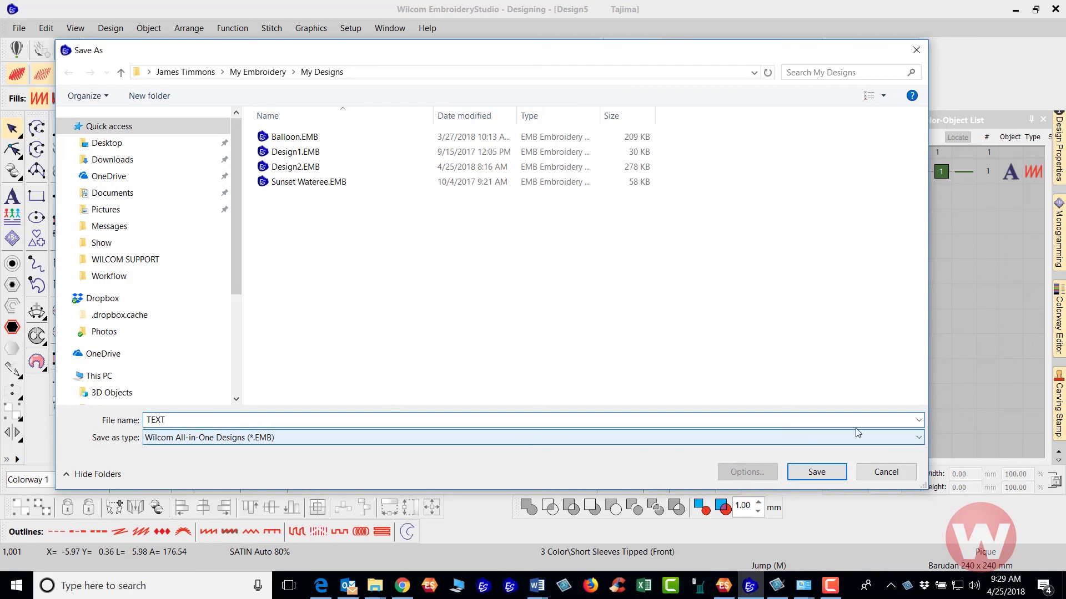
pyautogui.click(919, 439)
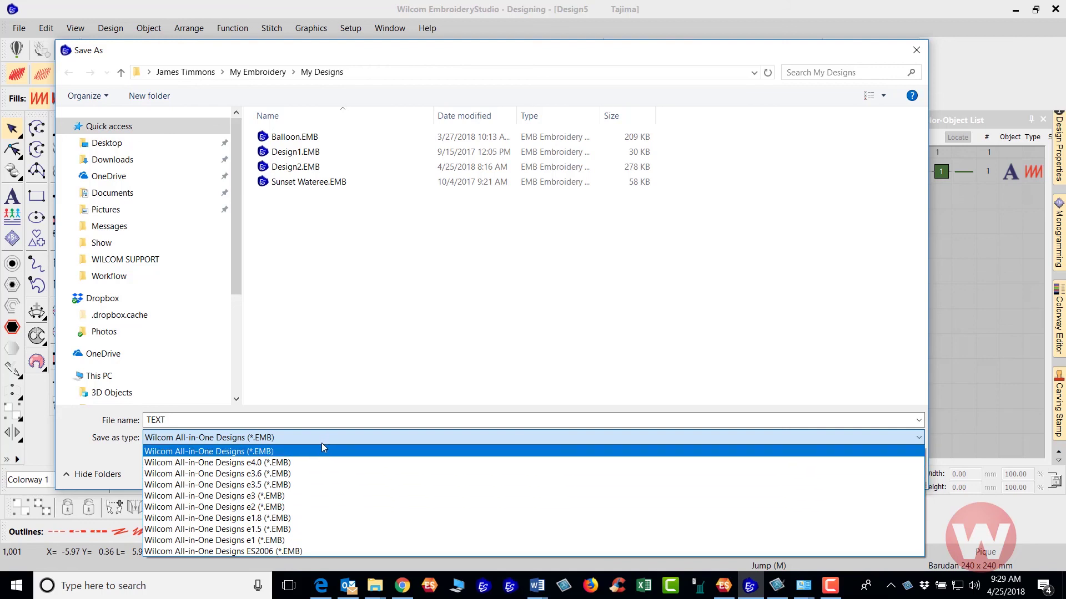
pyautogui.click(588, 355)
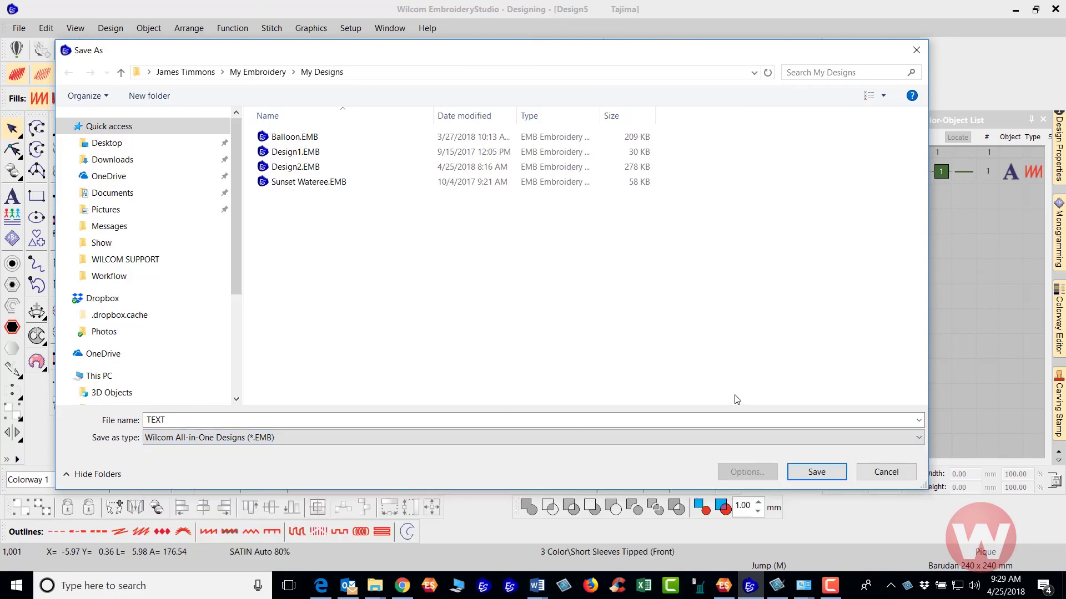
pyautogui.click(812, 476)
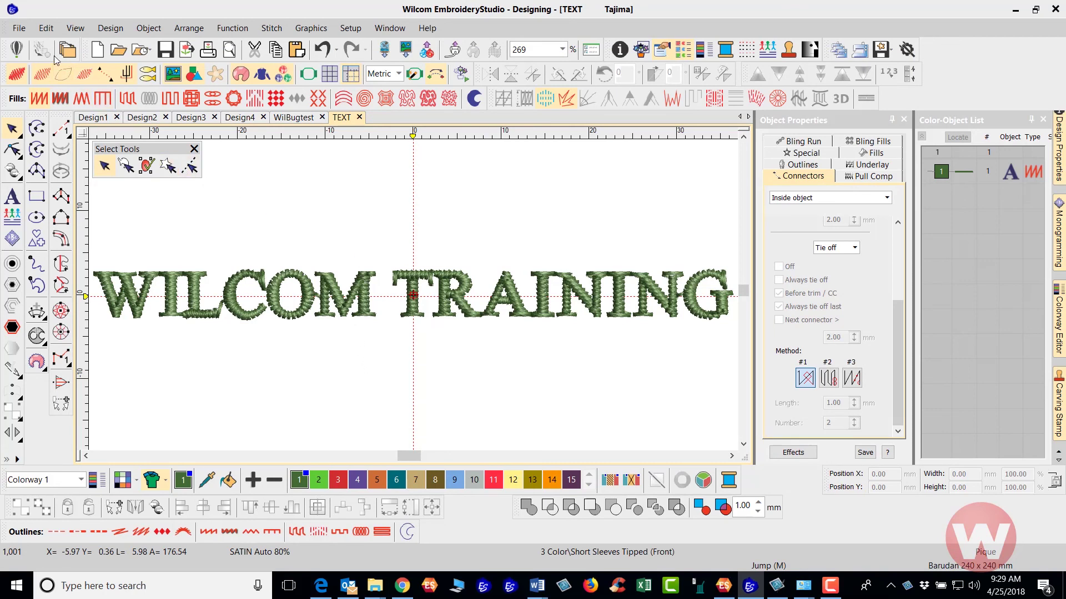
# Export the design as the machine file TEXT.DST in Tajima format, checking the other available machine formats.
pyautogui.click(20, 29)
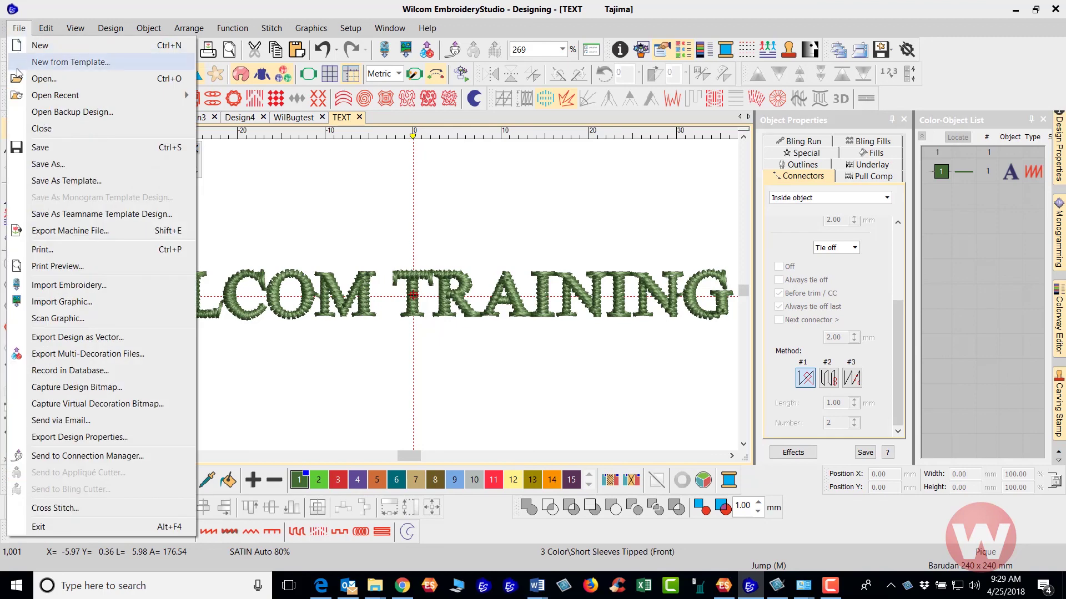
pyautogui.click(50, 230)
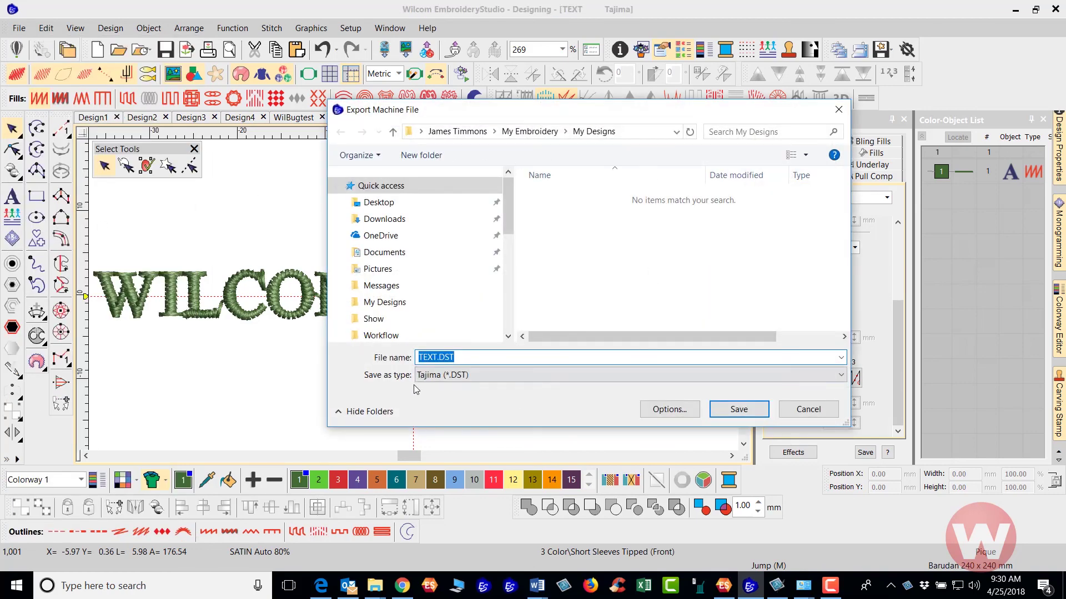
pyautogui.click(841, 378)
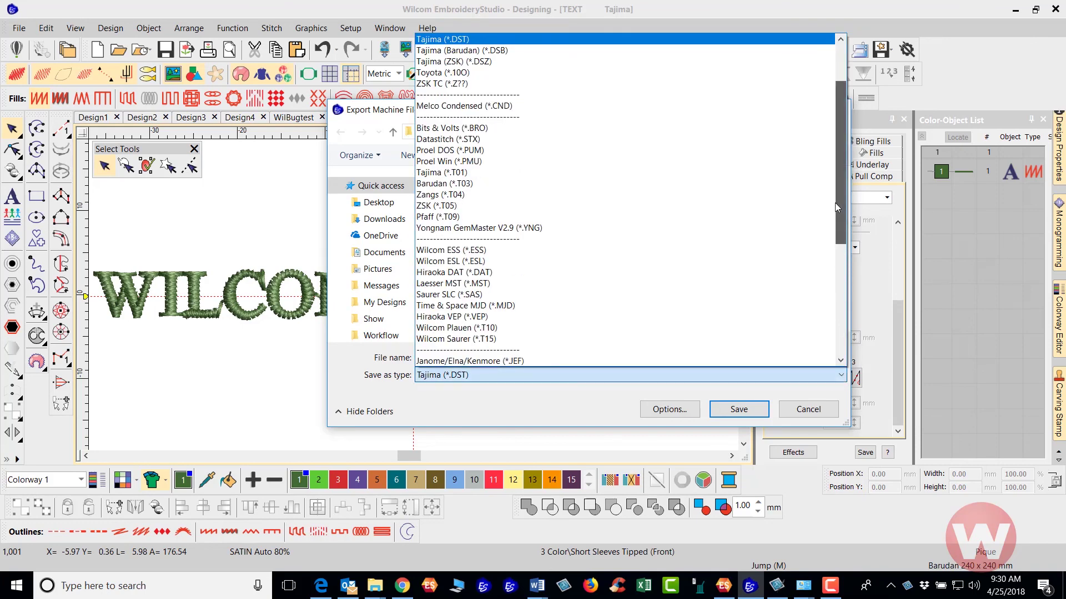
pyautogui.scroll(1, 834, 164)
pyautogui.moveTo(833, 205); pyautogui.dragTo(832, 314)
pyautogui.click(833, 161)
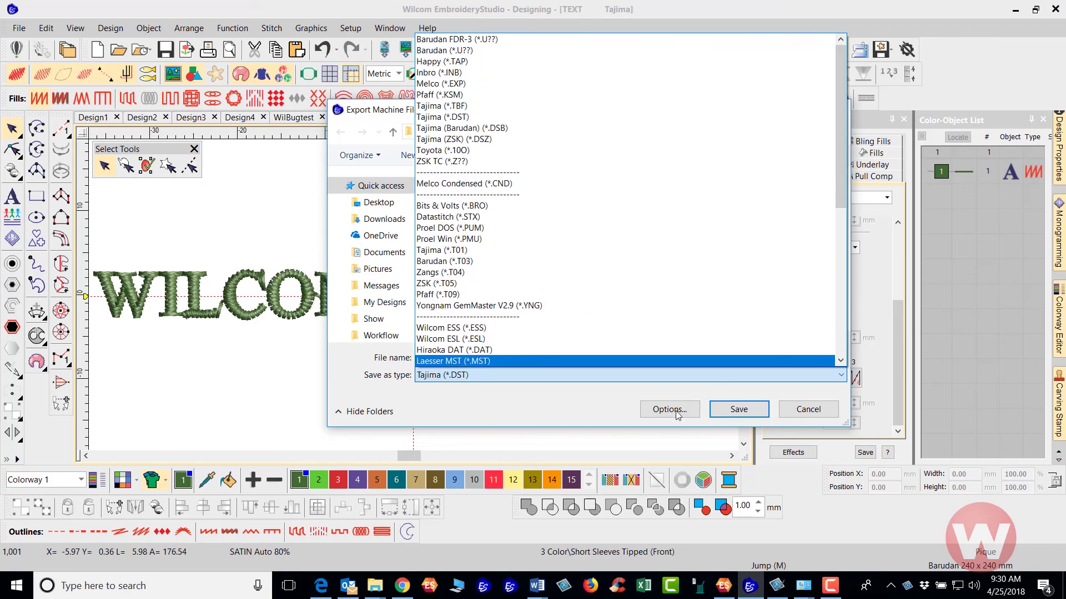
pyautogui.click(736, 414)
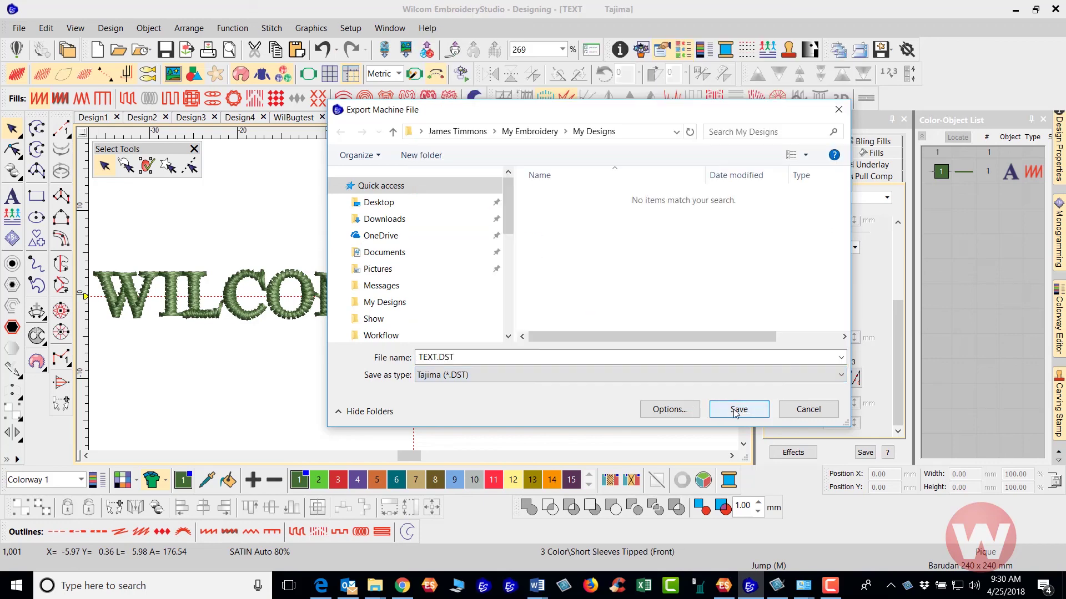
pyautogui.click(737, 411)
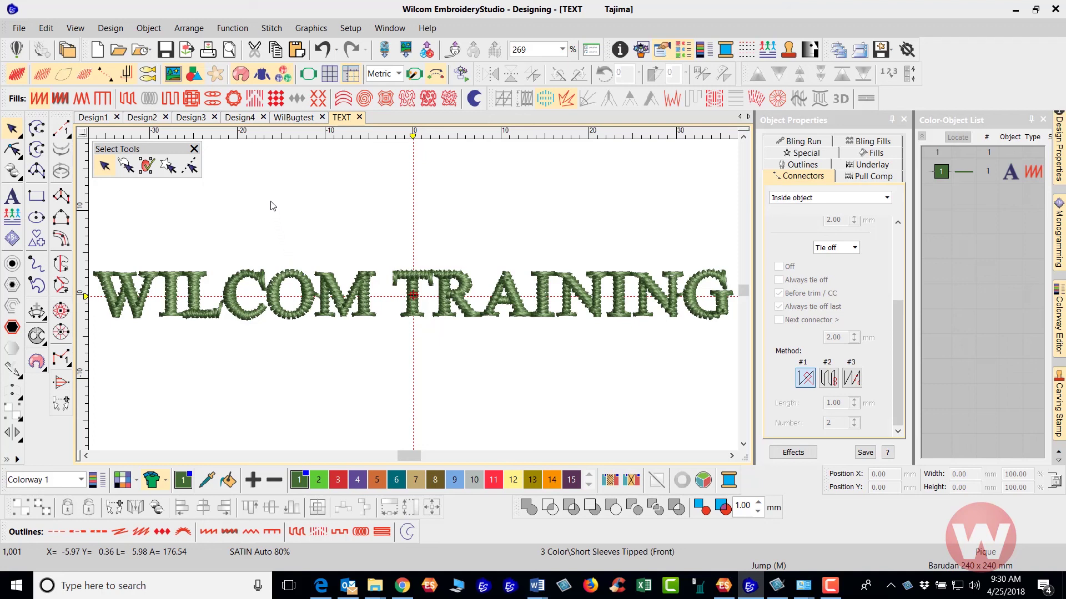
# Preview the design's worksheets and review the worksheet types in the print options, keeping Approval Sheet included.
pyautogui.click(229, 49)
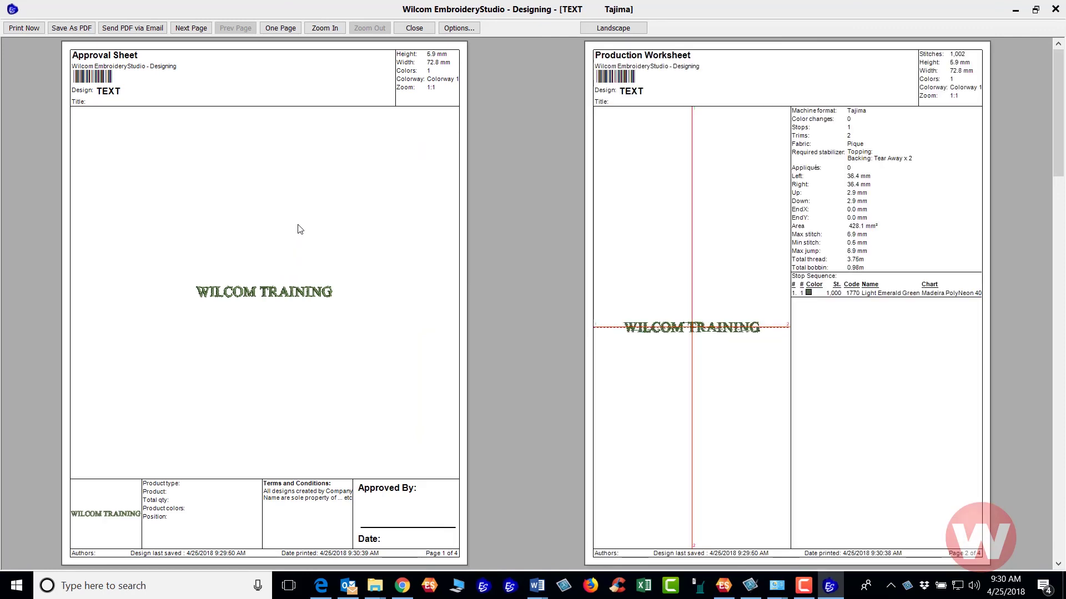
pyautogui.click(459, 28)
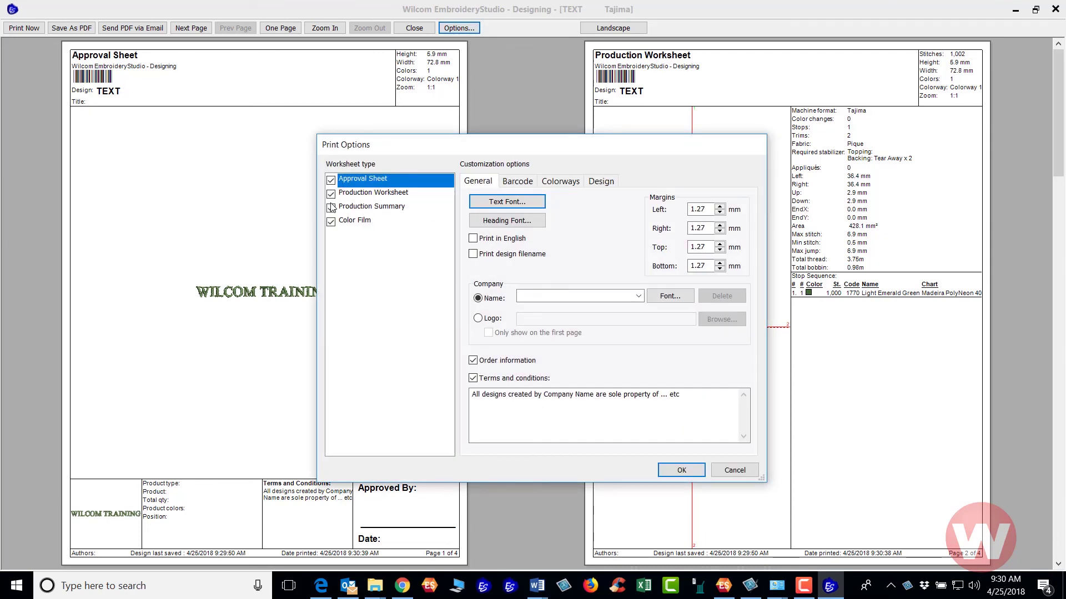
pyautogui.click(331, 180)
pyautogui.click(331, 180)
pyautogui.click(670, 472)
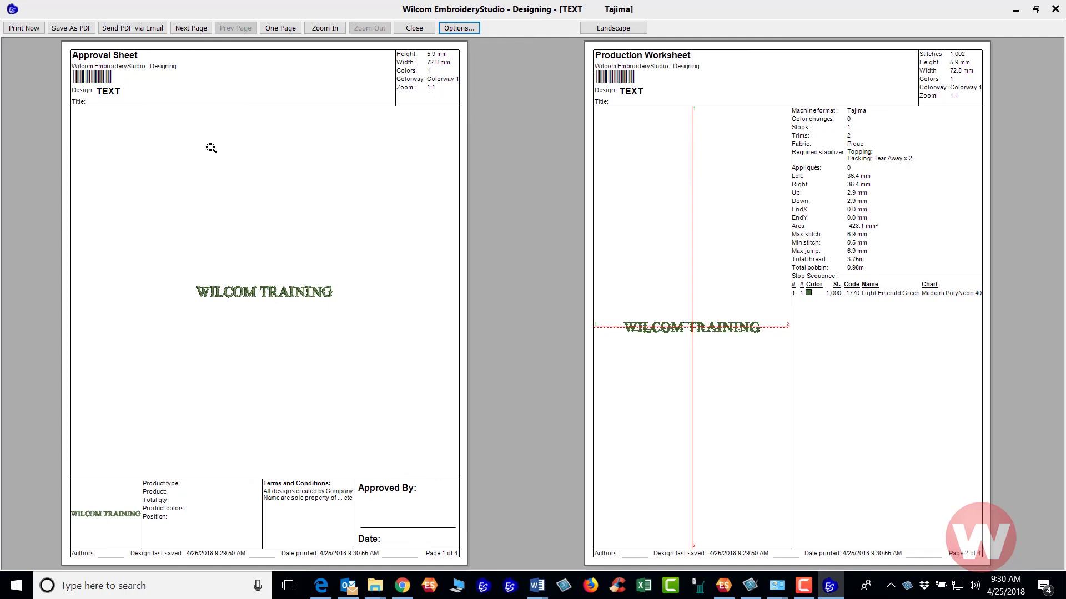
# Review the Color Film and Production Summary pages and close the print preview.
pyautogui.click(190, 29)
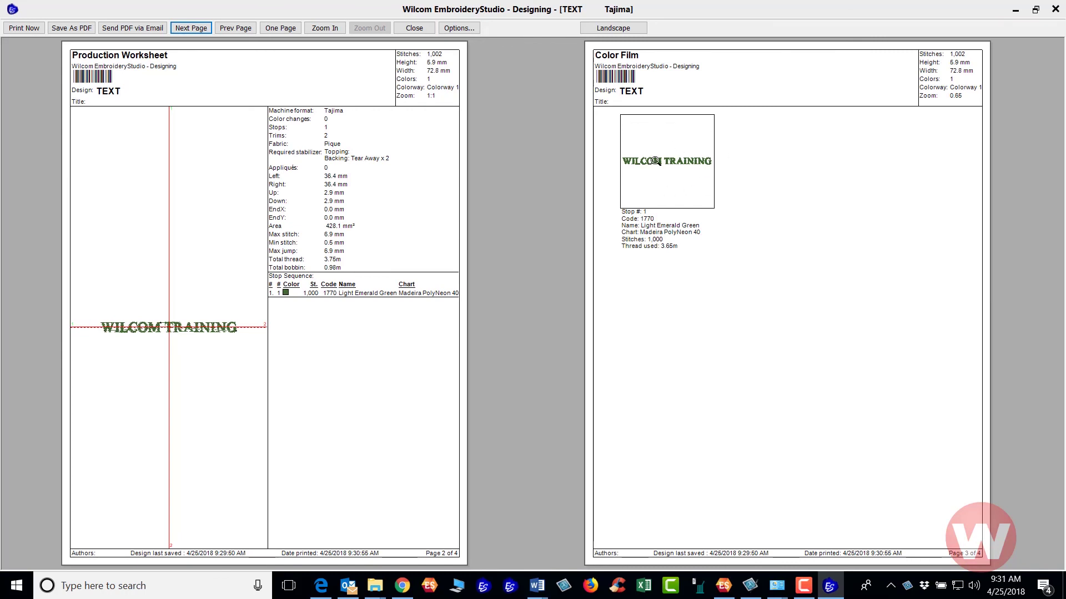
pyautogui.click(190, 28)
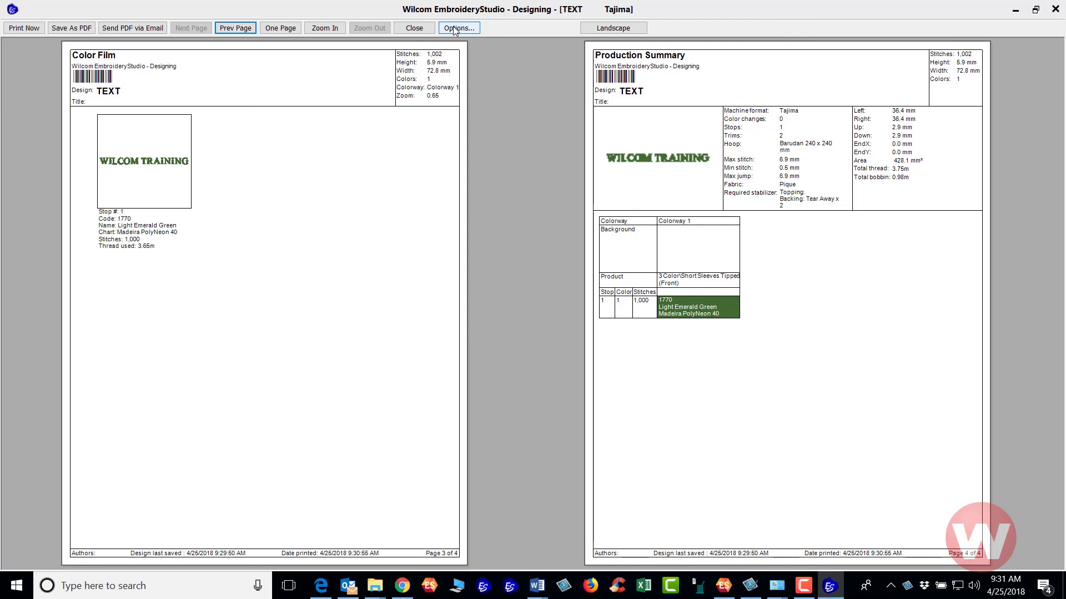
pyautogui.click(409, 30)
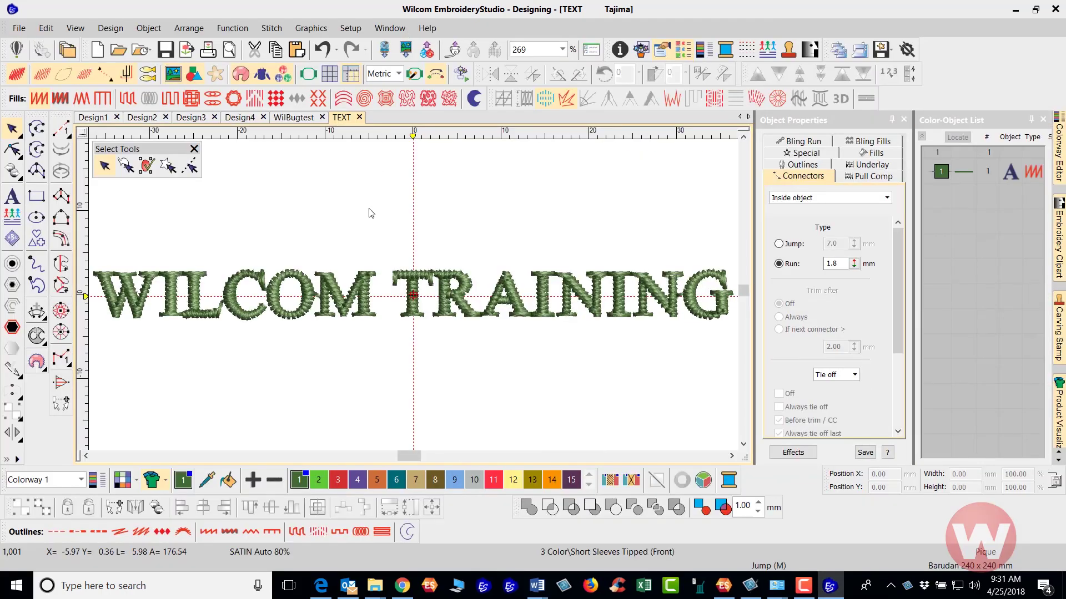